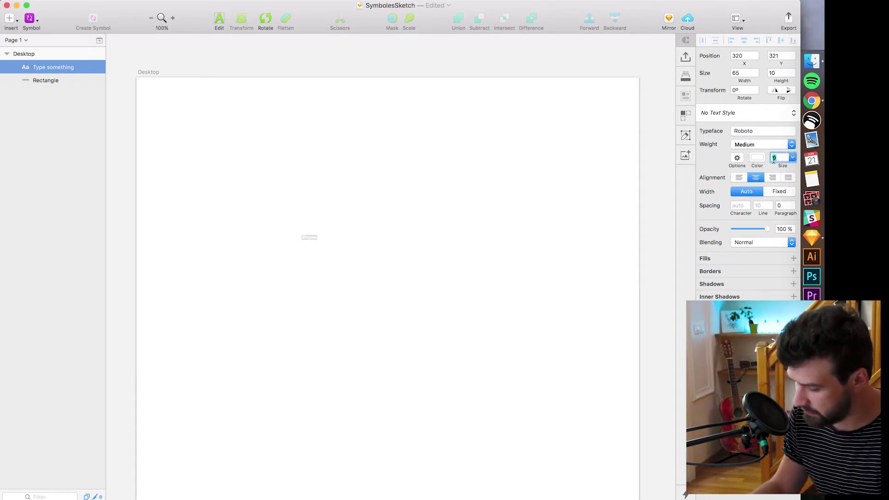
Step: Set the header text to size 30 and colour 3FDD93, and change its content to "Shopeo"
type("30")
left_click(757, 157)
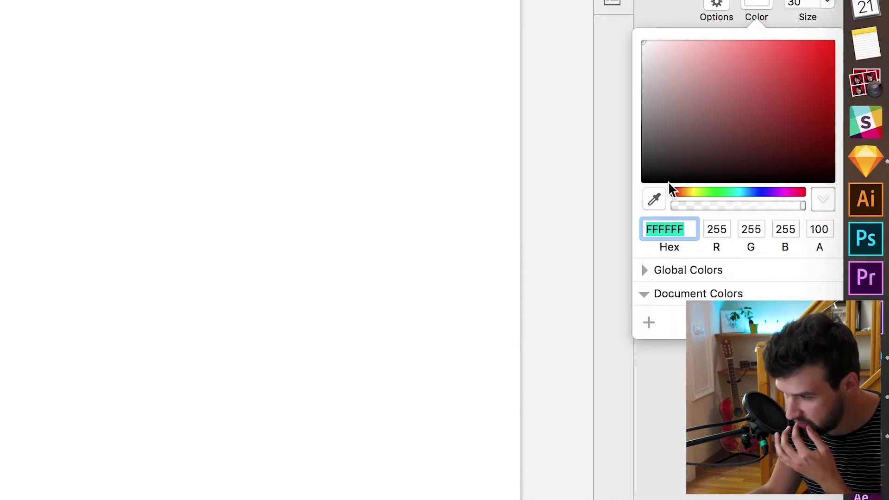
left_click(727, 192)
left_click(780, 60)
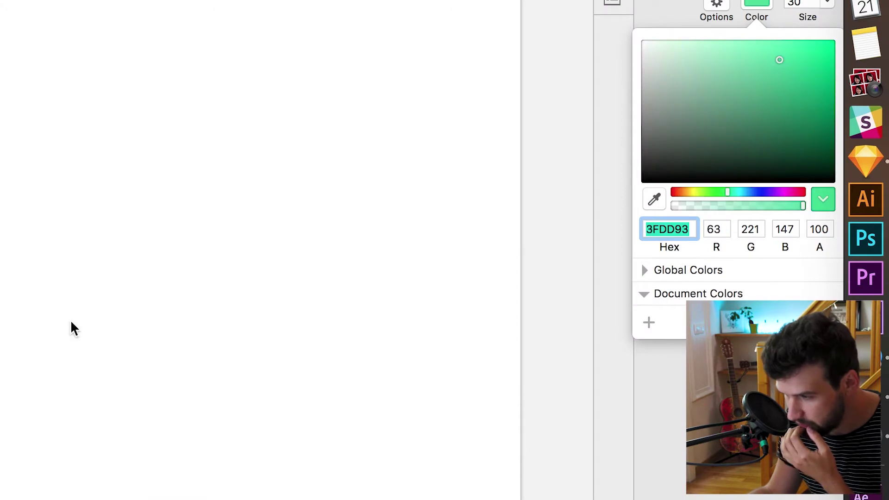
type("Shopeo")
key("Escape")
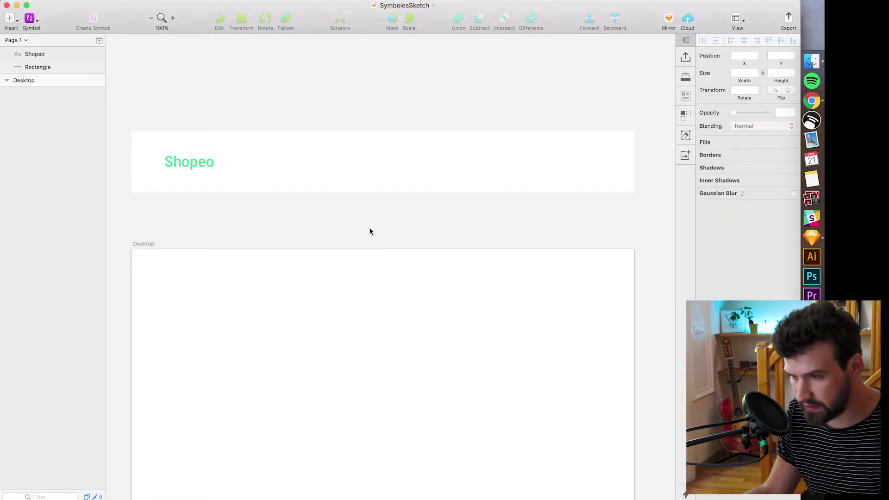
Step: Import the ic_account_circle_black_24px icon from the downloads, ungroup it and place its shape in the header bar
left_click(812, 414)
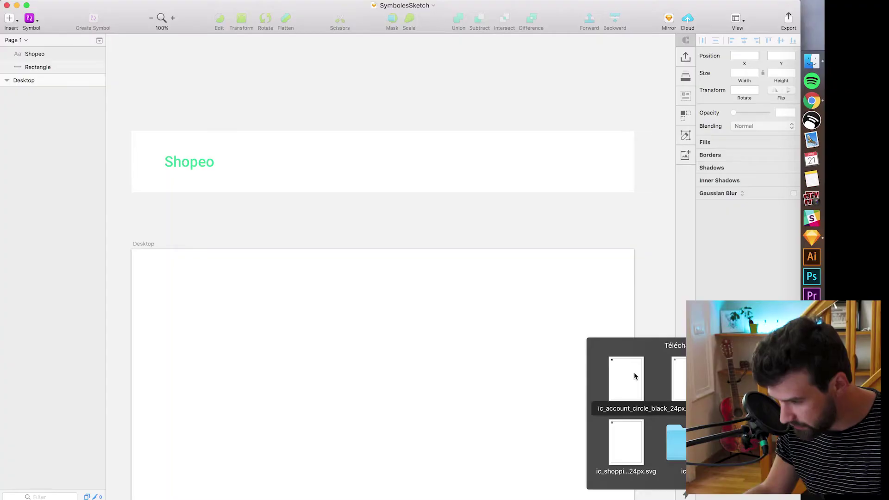
left_click_drag(634, 374, 449, 302)
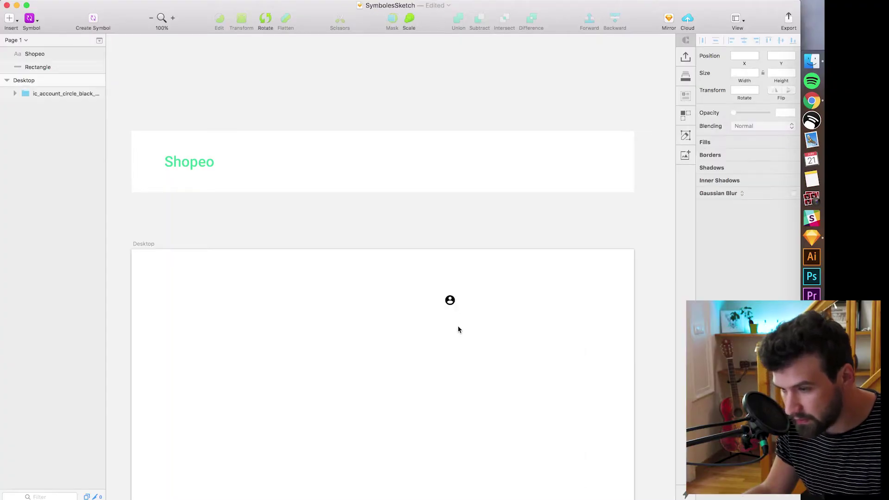
left_click(448, 301)
left_click_drag(401, 57, 484, 161)
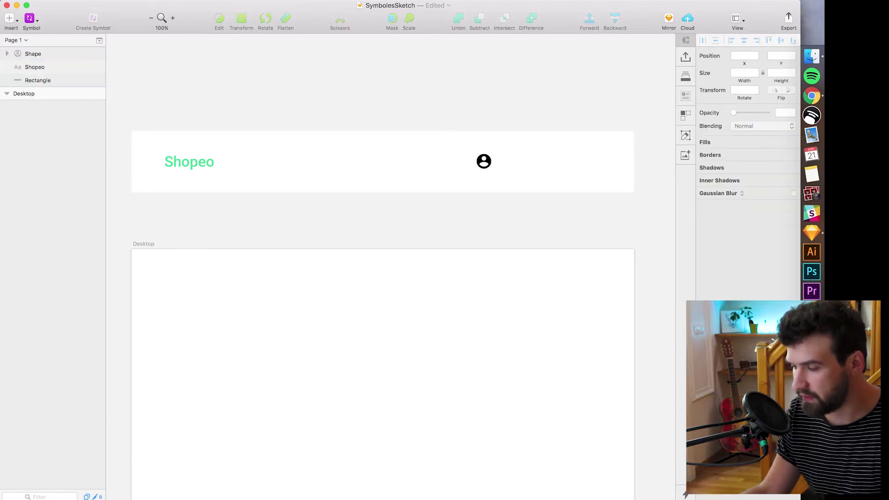
Step: Import the location pin and ic_search_black_24px icons, ungroup both and place their shapes beside the account icon
left_click_drag(635, 374, 528, 346)
key("super+shift+g")
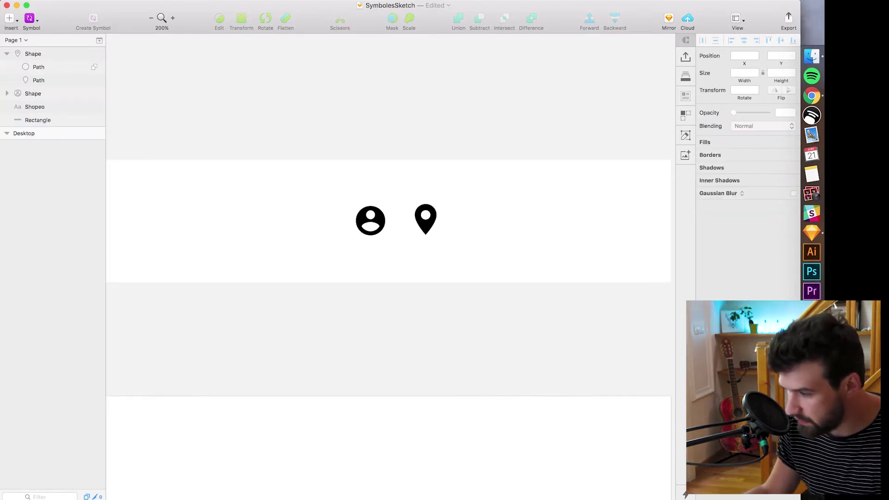
left_click_drag(718, 370, 482, 360)
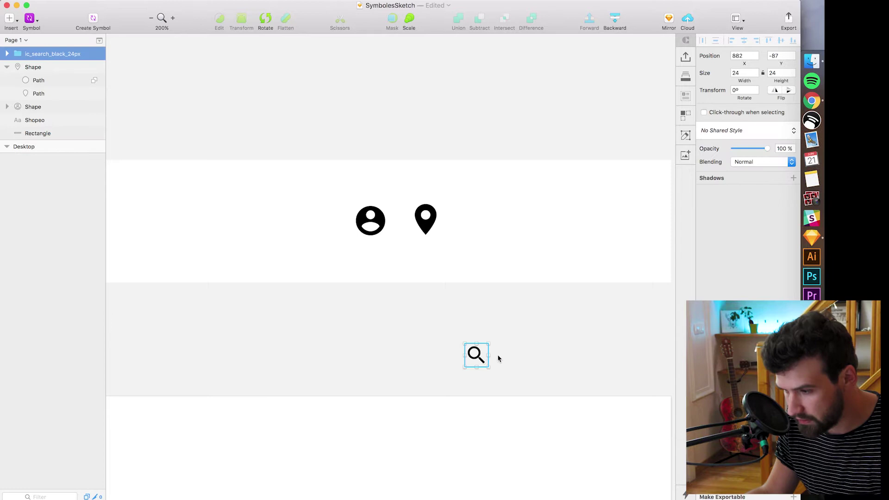
key("super+shift+g")
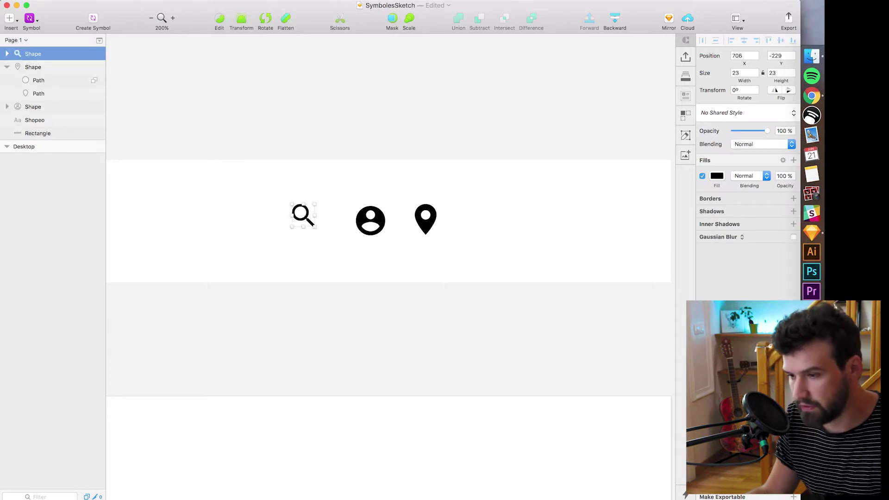
Step: Import the shopping cart icon, place it after the location pin in the header and reduce its group to a plain shape
right_click(811, 311)
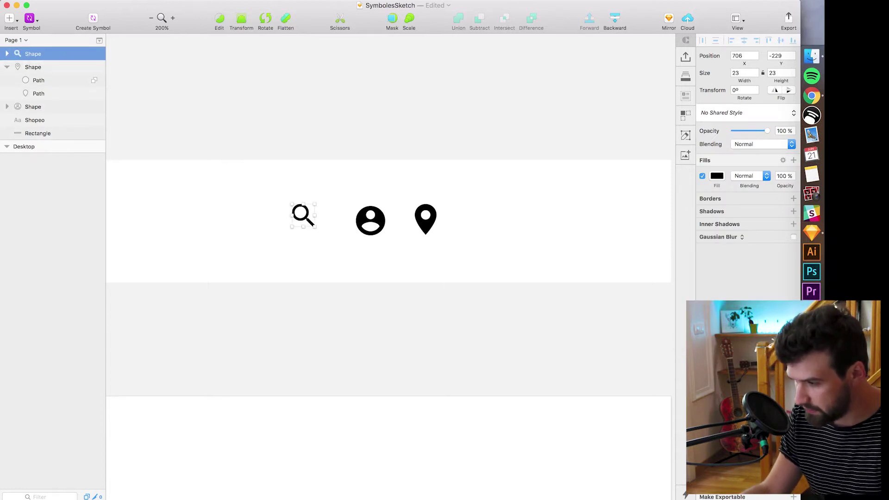
key("super+v")
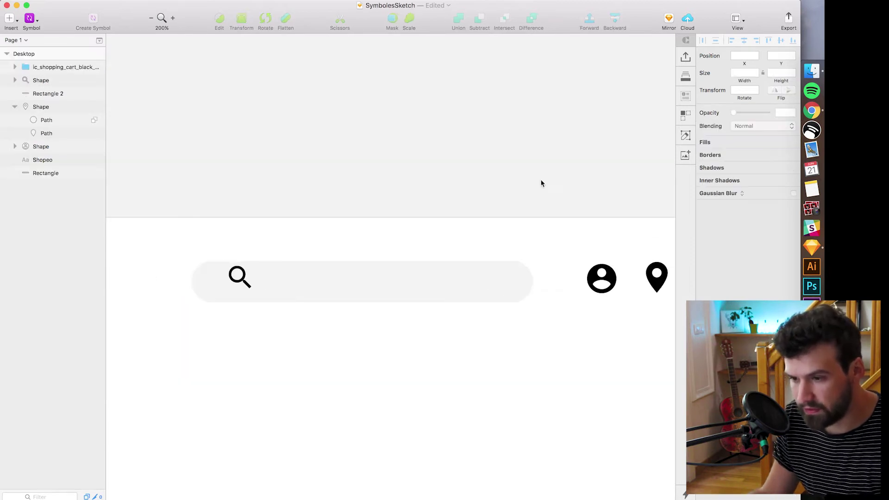
key("super+0")
left_click(516, 240)
key("super+shift+g")
key("super+z")
key("super+shift+g")
left_click(69, 67)
key("Delete")
left_click(521, 234)
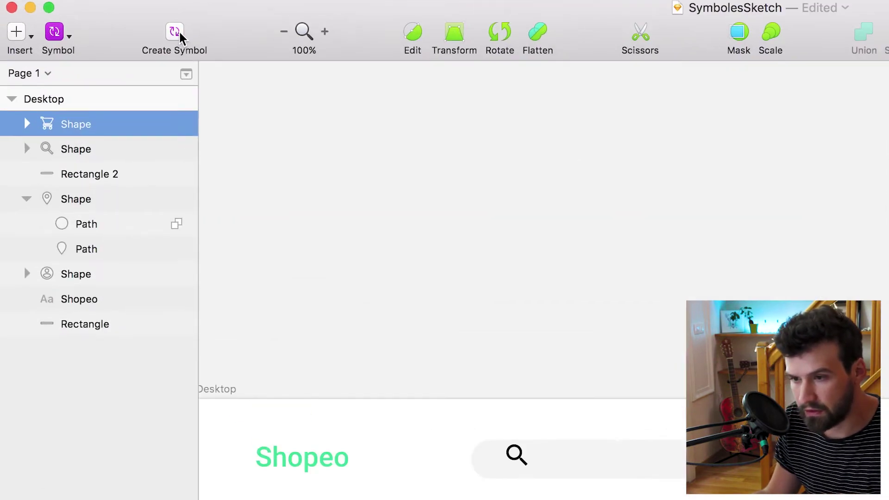
Step: Create a symbol named "Panier" from the shopping cart shape and send it to the Symbols page
left_click(93, 19)
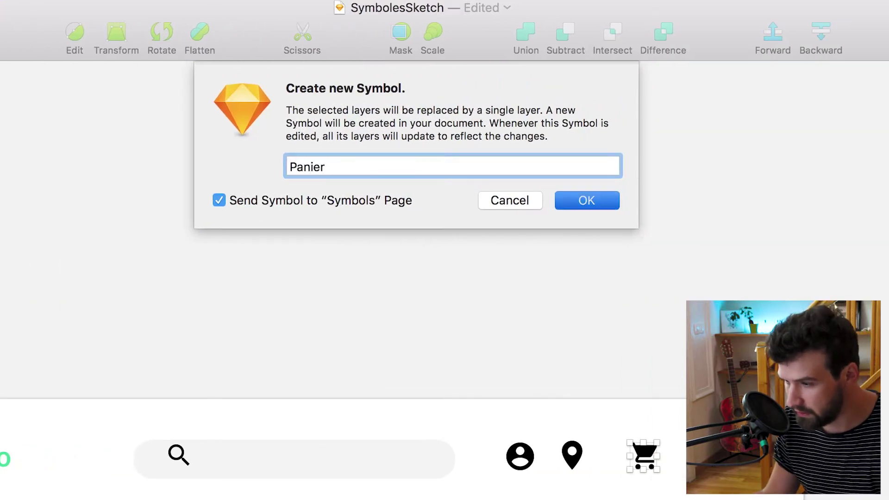
type("Panier")
key("Return")
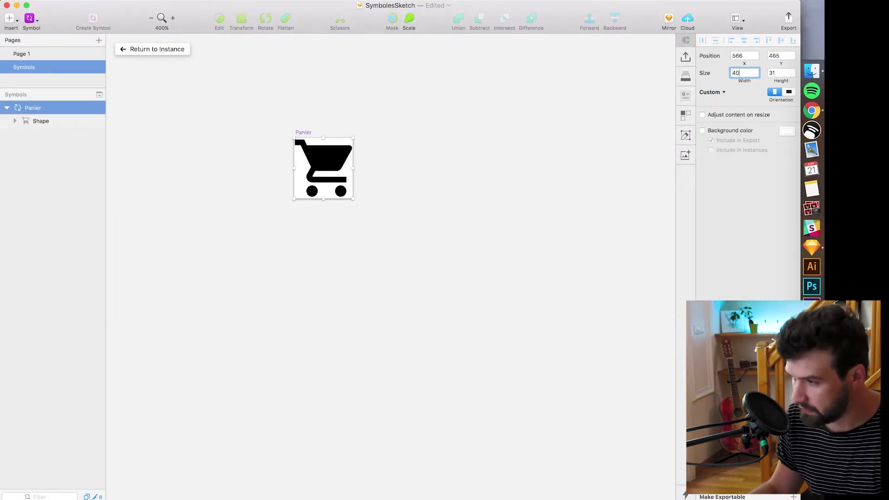
Step: Resize the Panier symbol's artboard to 40 by 40
key("Tab")
type("40")
key("Return")
left_click(310, 145)
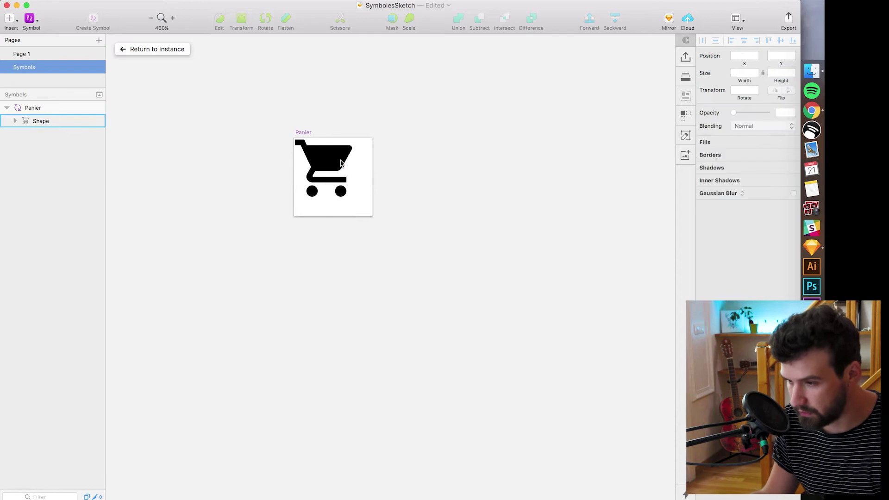
Step: Duplicate the Panier symbol three times in an evenly spaced row
left_click_drag(306, 133, 374, 146)
key("super+d")
scroll(392, 144, "right", 3)
key("super+d")
Step: Rename the three copies of the Panier symbol as "Magasin", "Compte" and "Search"
double_click(37, 161)
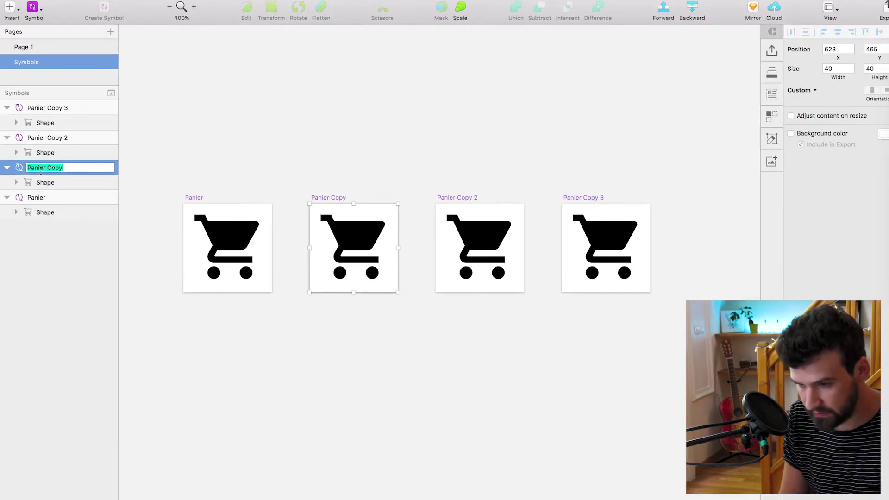
type("Magasin")
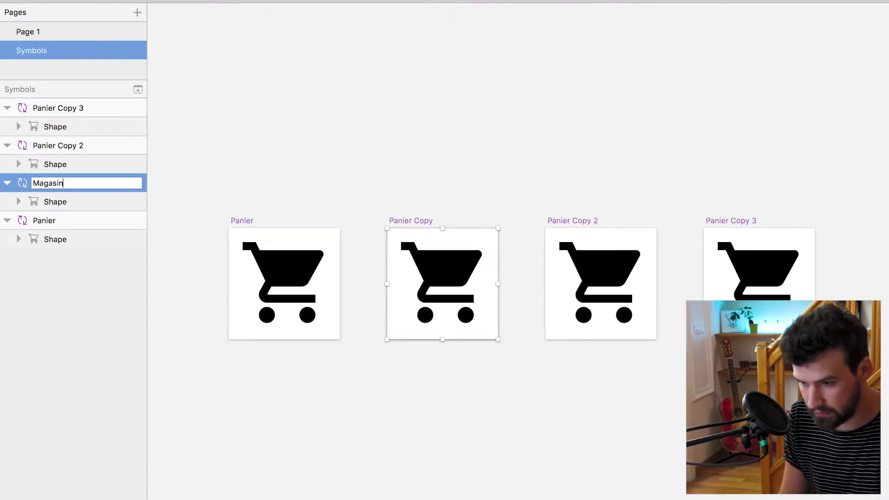
double_click(60, 151)
type("Compte")
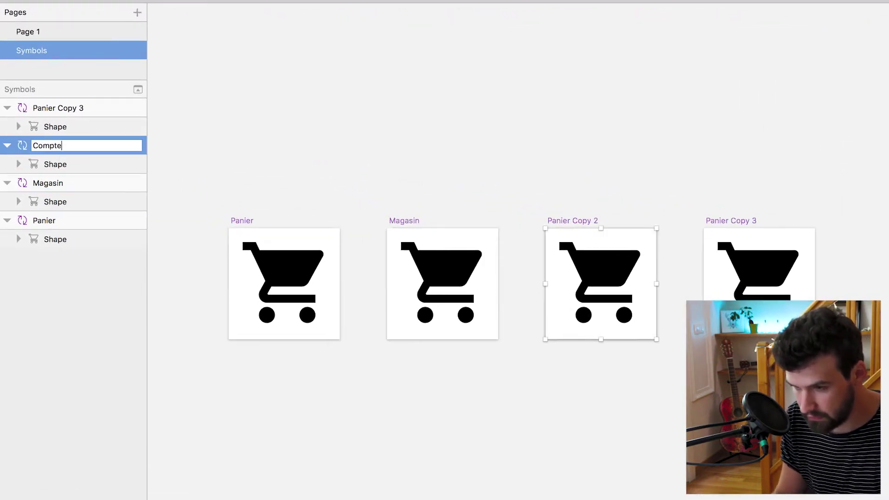
key("Return")
key("shift+Tab")
left_click(662, 410)
left_click(734, 221)
double_click(65, 108)
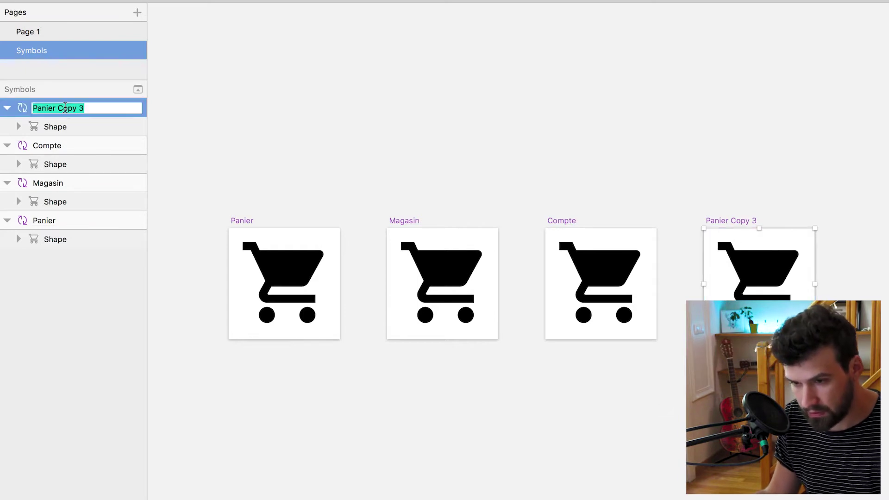
type("Search")
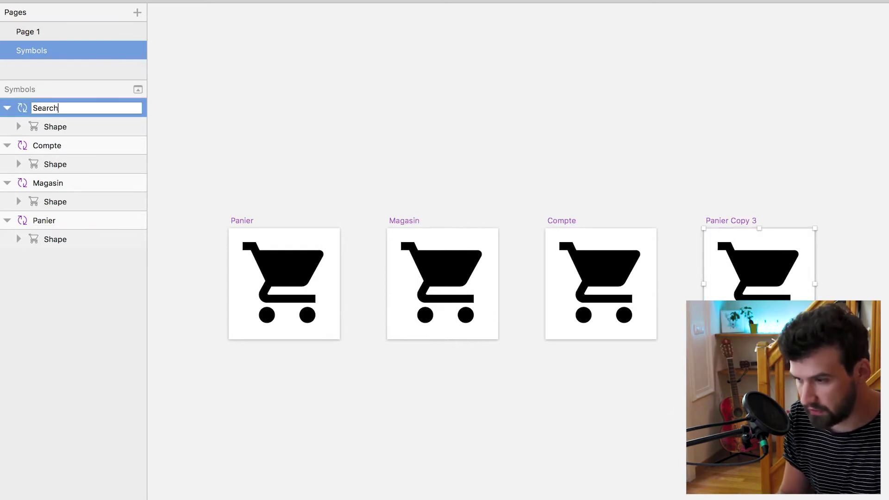
key("Return")
Step: Delete the cart shapes from the Magasin, Compte and Search symbols
left_click(440, 277)
left_click(610, 274, "shift")
left_click(755, 273, "shift")
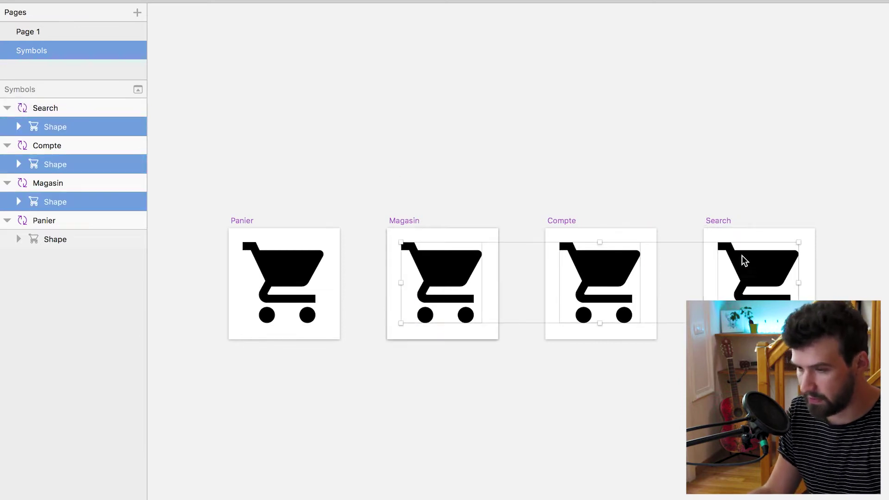
key("Delete")
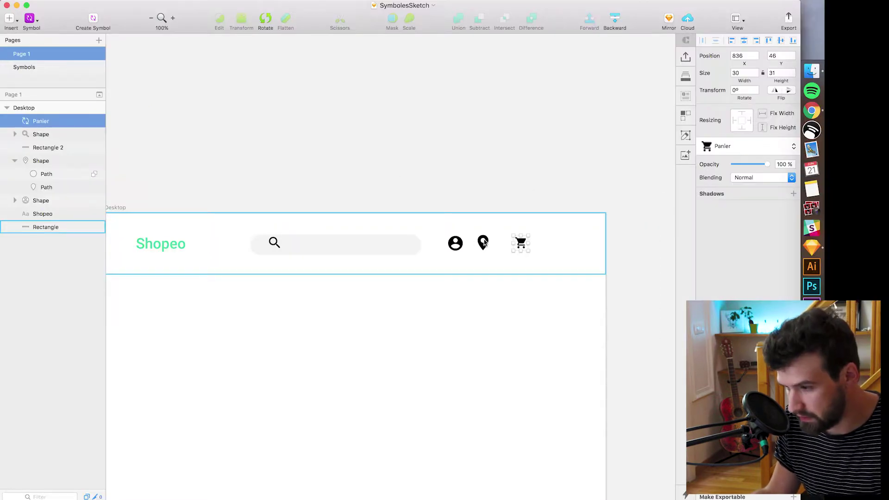
Step: Move the pin, account and search icons from the Page 1 header into the Magasin, Compte and Search symbols, each centred
left_click(483, 242)
left_click(455, 243, "shift")
left_click(275, 244, "shift")
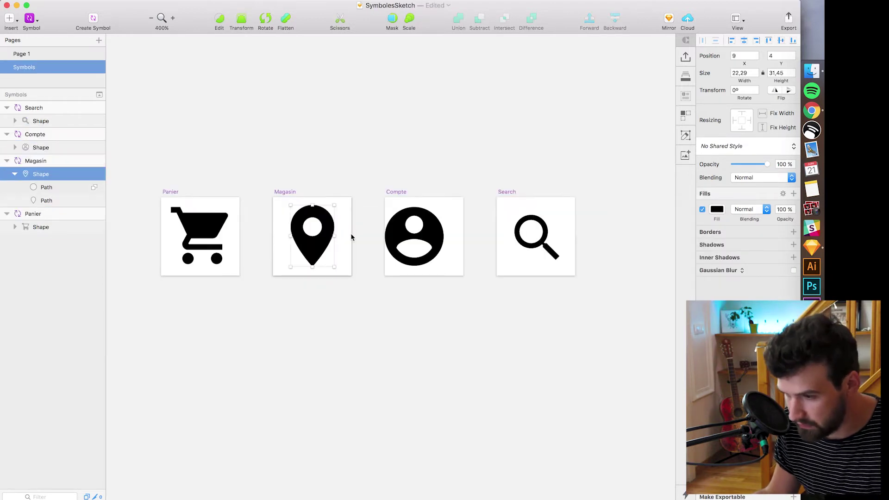
left_click(399, 234)
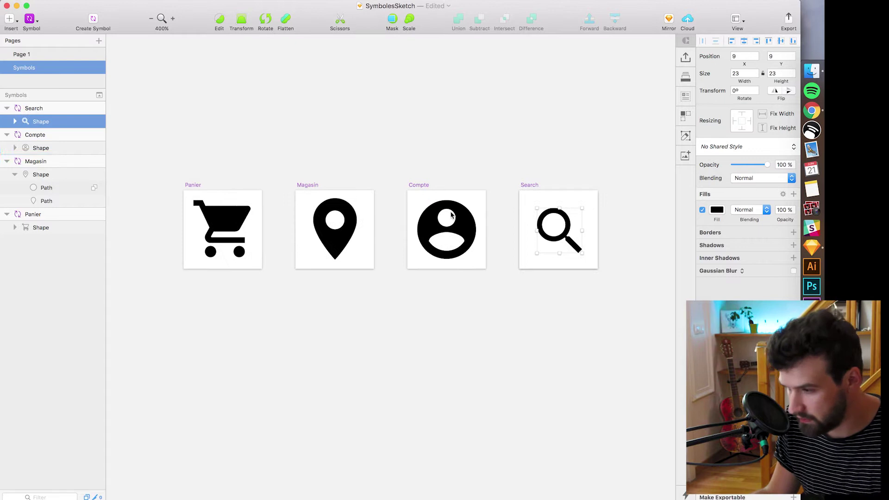
Step: Fill the shapes in all four icon symbols with the green of the Shopeo logo
left_click(452, 215, "shift")
left_click(340, 206, "shift")
left_click(222, 225, "shift")
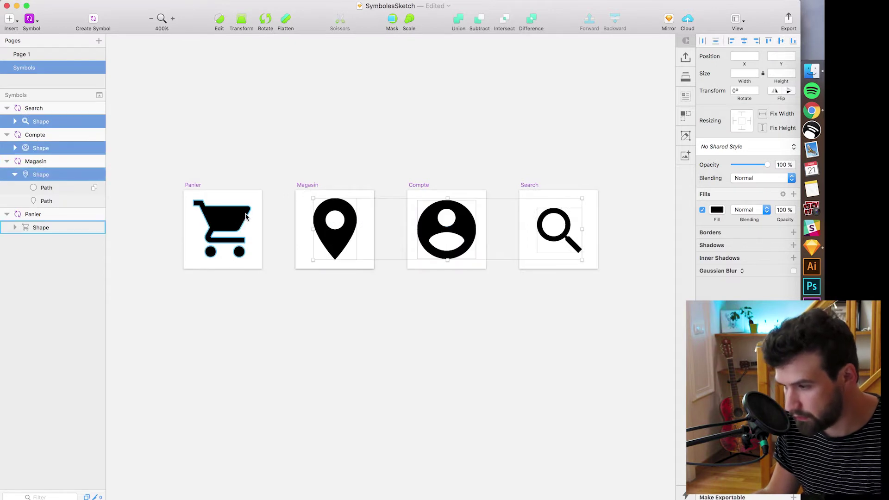
left_click(718, 211)
left_click(711, 324)
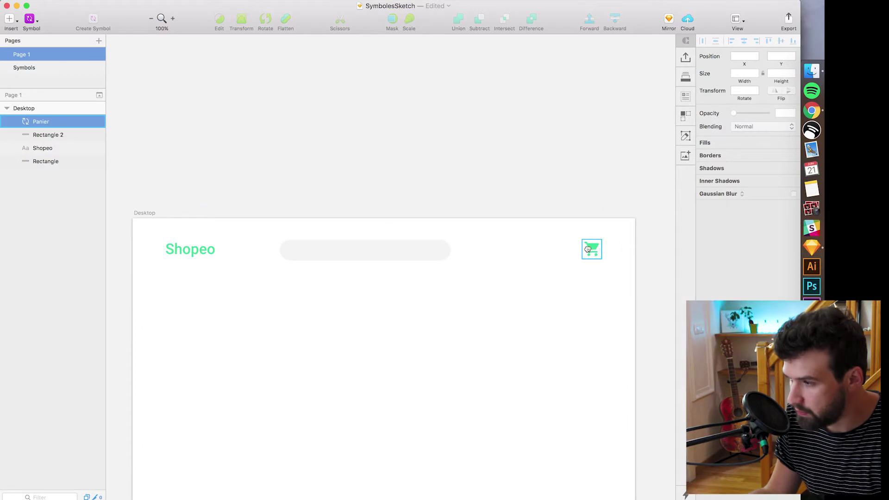
Step: Duplicate the Panier instance in the Page 1 header twice to its left with equal spacing
left_click_drag(587, 249, 564, 251)
key("super+z")
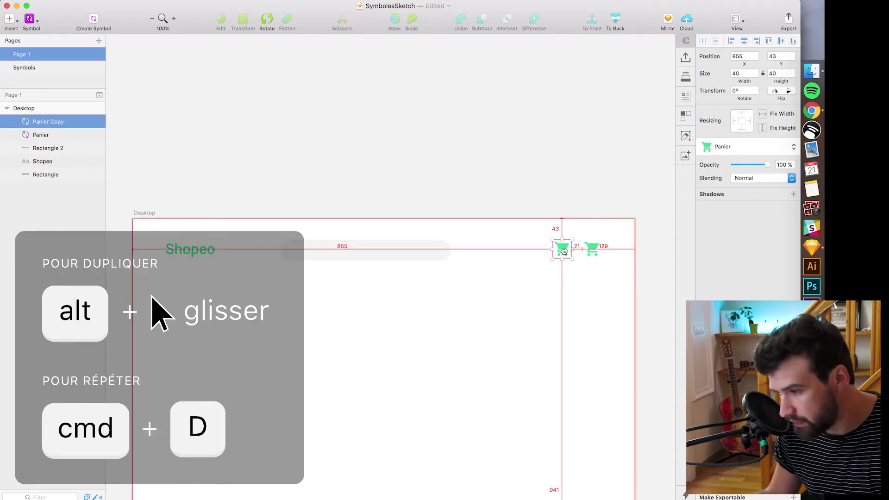
key("super+d")
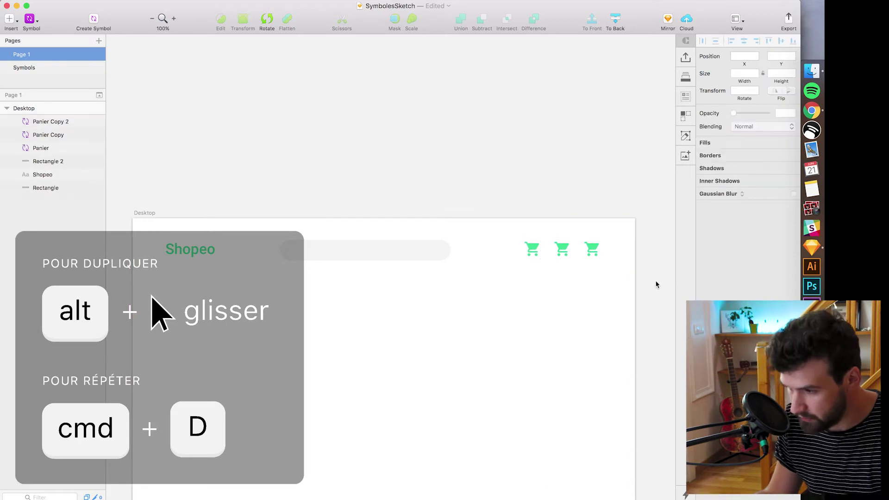
Step: Swap the middle cart instance in the header to the Magasin symbol and the leftmost one to Compte
scroll(657, 284, "right", 3)
scroll(604, 280, "up", 3)
left_click(537, 211)
scroll(537, 211, "right", 2)
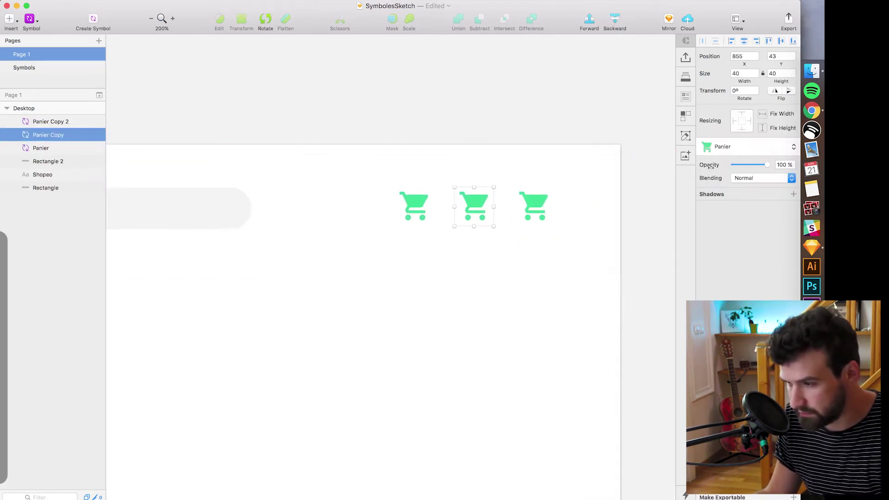
left_click(741, 147)
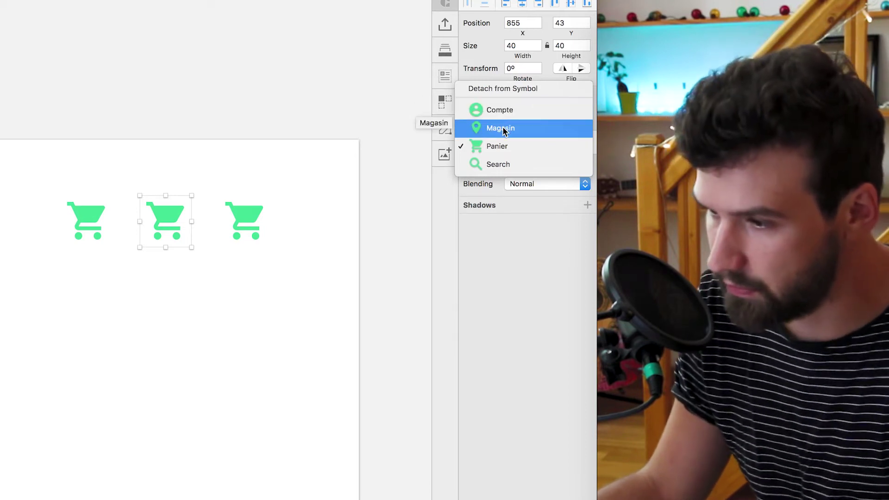
left_click(227, 185)
left_click(75, 224)
left_click(509, 143)
left_click(510, 111)
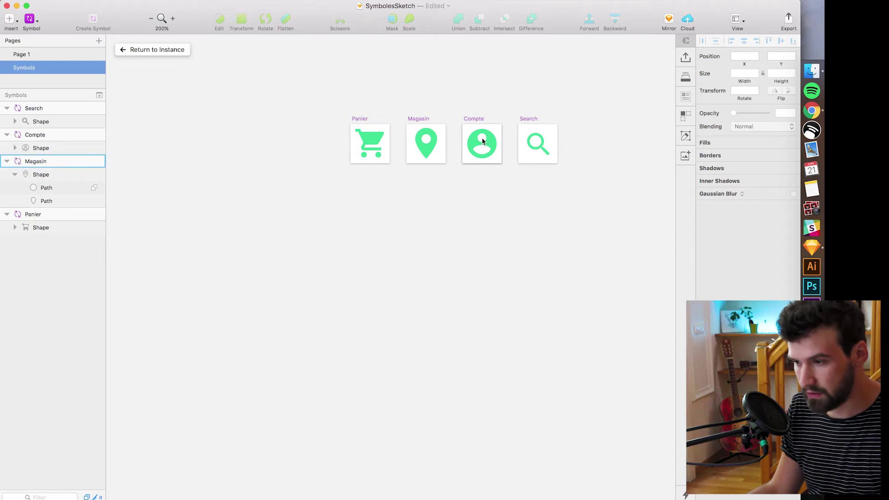
Step: Change the account shape's fill in the Compte symbol to dark grey and return to its instance in the header
left_click(495, 143)
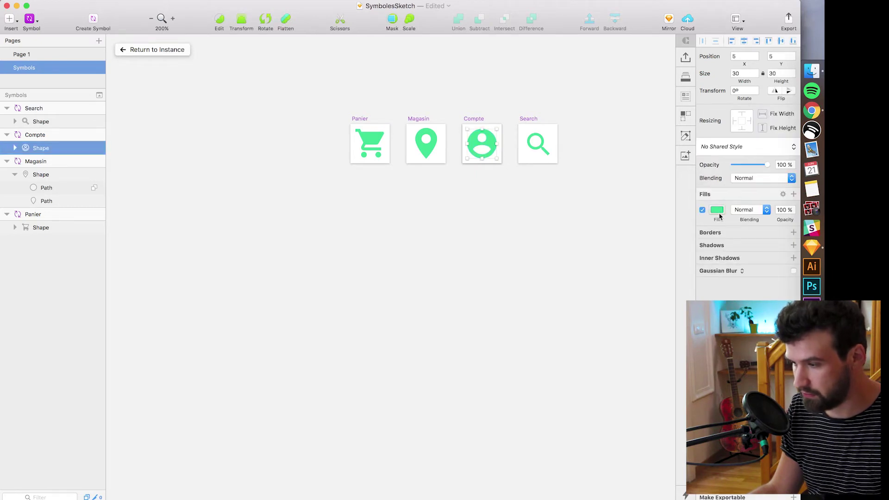
left_click(718, 212)
left_click(709, 288)
left_click(132, 50)
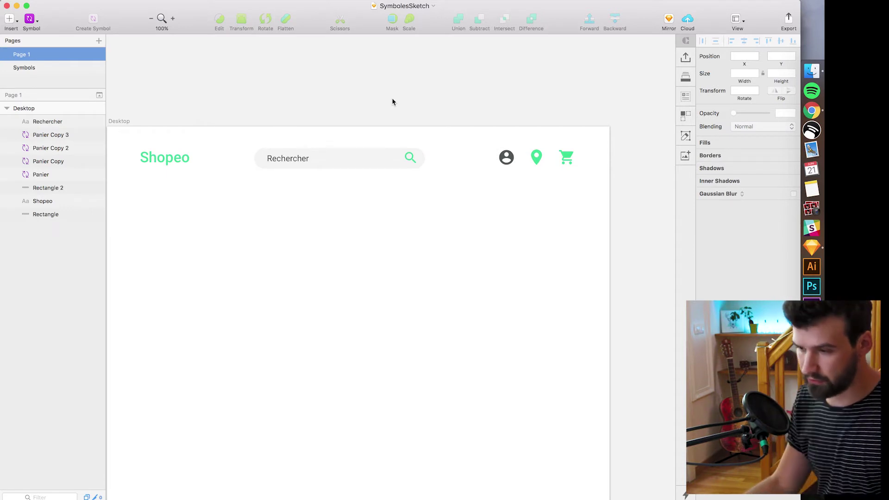
Step: Undo the Compte symbol's colour change and go back to Page 1
key("super+z")
left_click(73, 54)
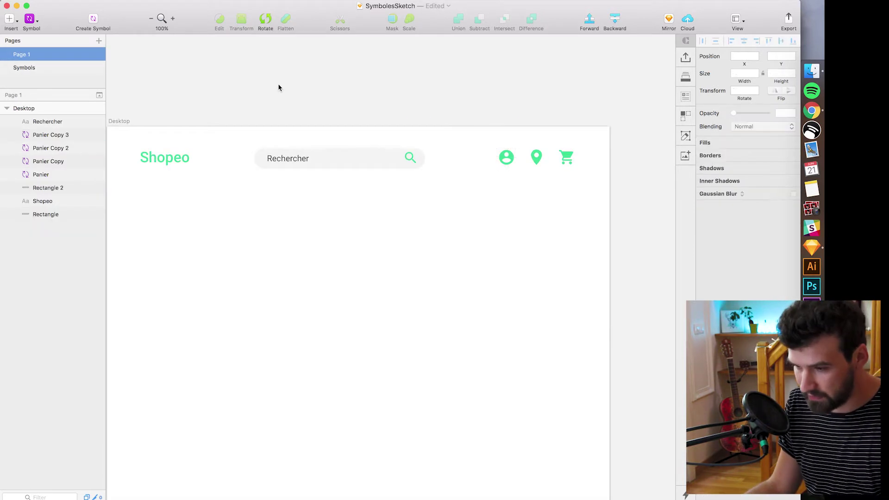
Step: Turn all layers of the Shopeo header into one symbol named Header on the Symbols page and select its instance
key("super+minus")
left_click_drag(169, 194, 500, 238)
key("super+plus")
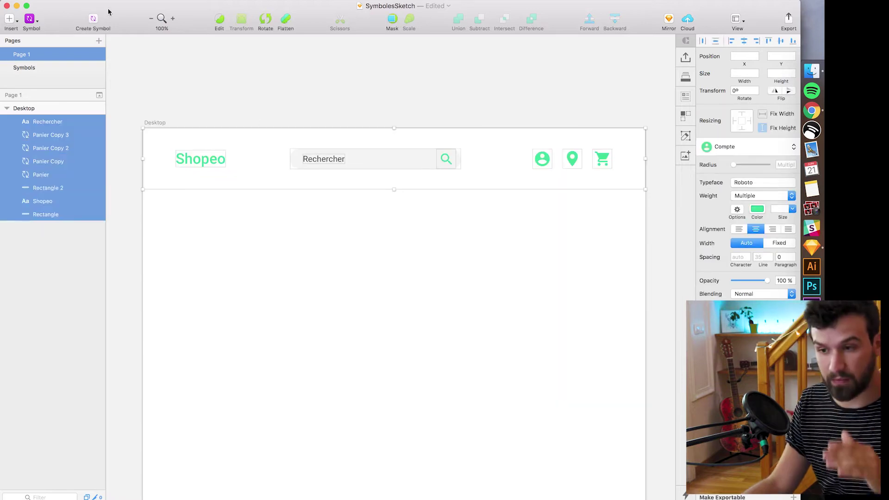
left_click(93, 19)
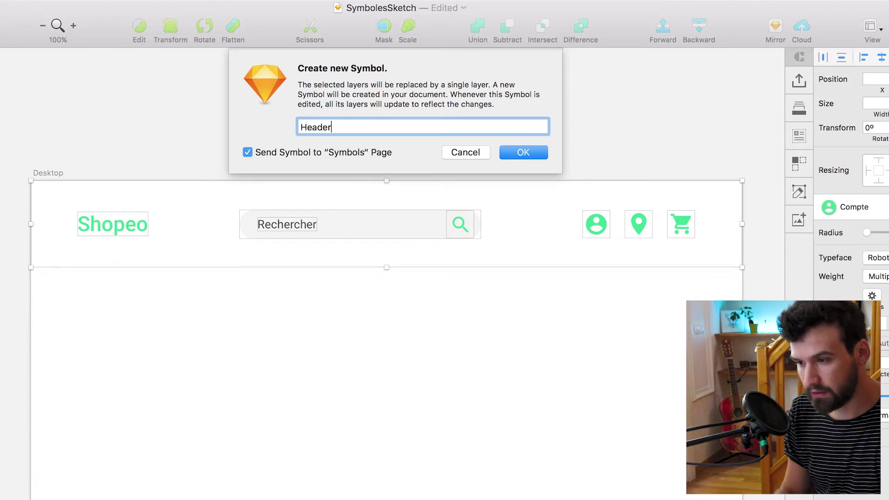
type("Header")
key("Return")
left_click(219, 139)
left_click(258, 206)
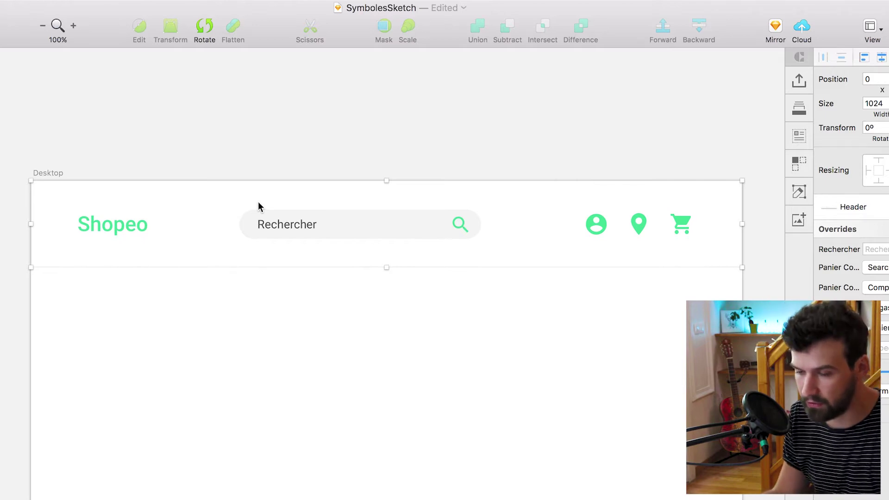
Step: Change the logo text in the Header symbol to Shopeoo and return to the instance
double_click(112, 224)
left_click(140, 233)
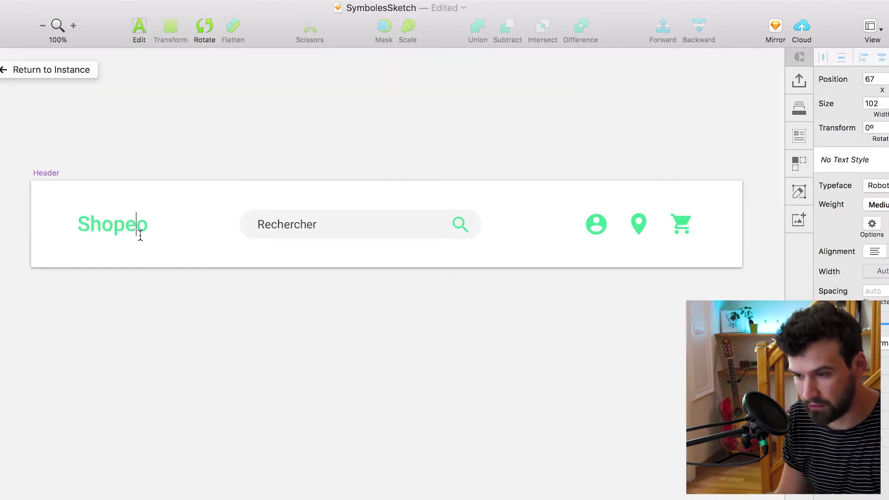
type("o")
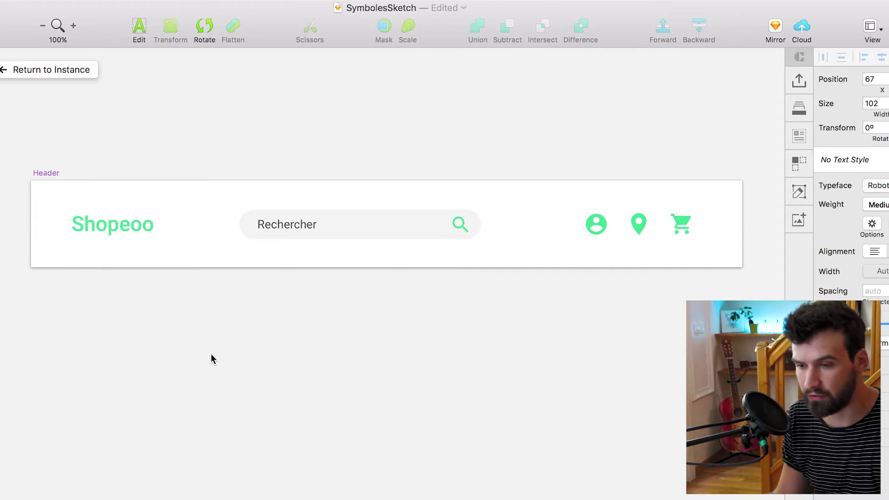
key("Escape")
left_click(59, 69)
left_click(139, 115)
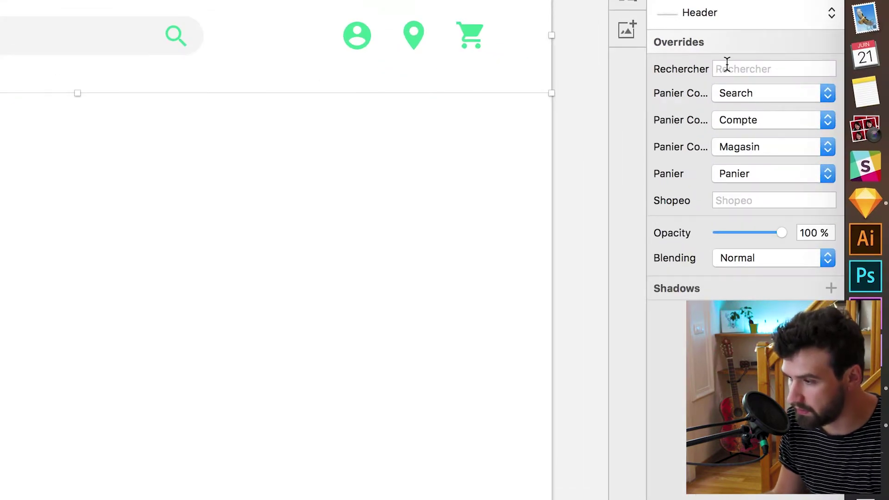
Step: Override the Rechercher text of the Header instance with "Rechercher un produit"
left_click(747, 70)
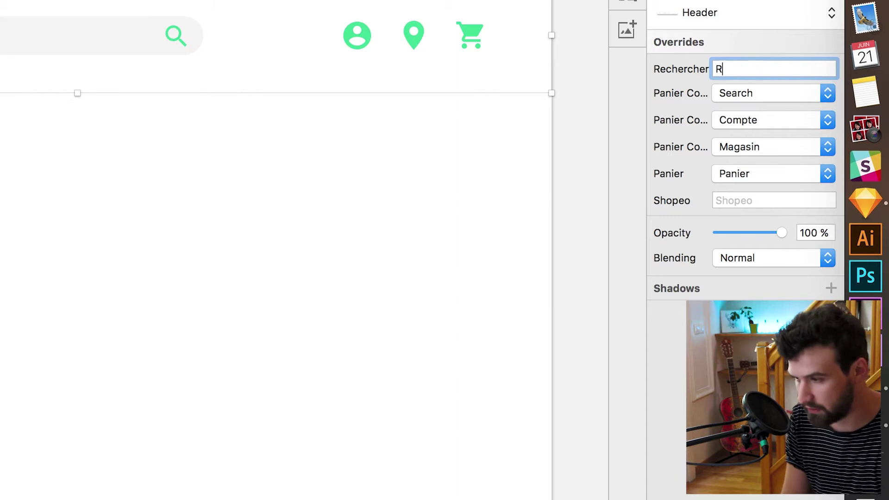
type("Rechercher un pr")
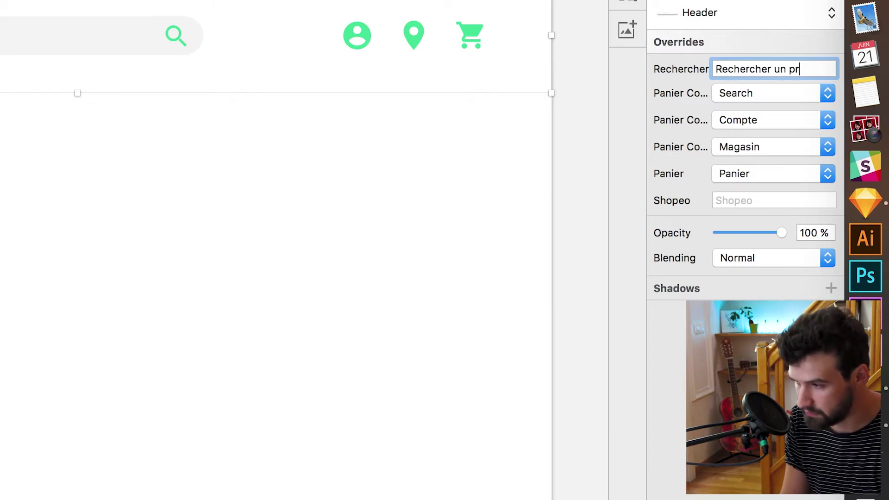
type("oduit")
left_click(30, 184)
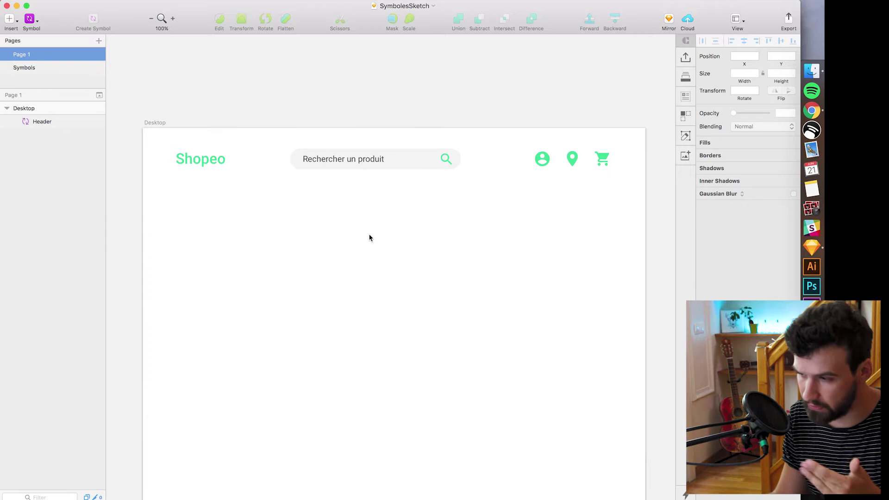
Step: Change the search placeholder's text colour in the Header symbol to red and return to the instance
left_click(363, 168)
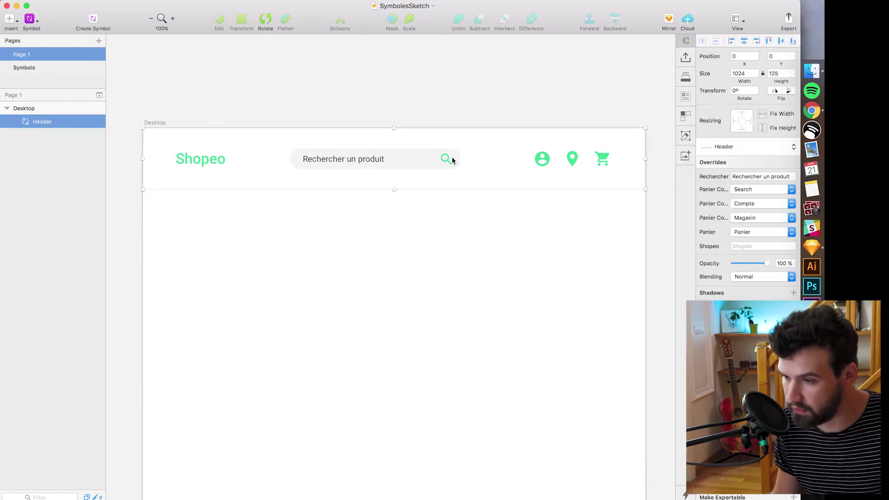
double_click(361, 159)
left_click(757, 192)
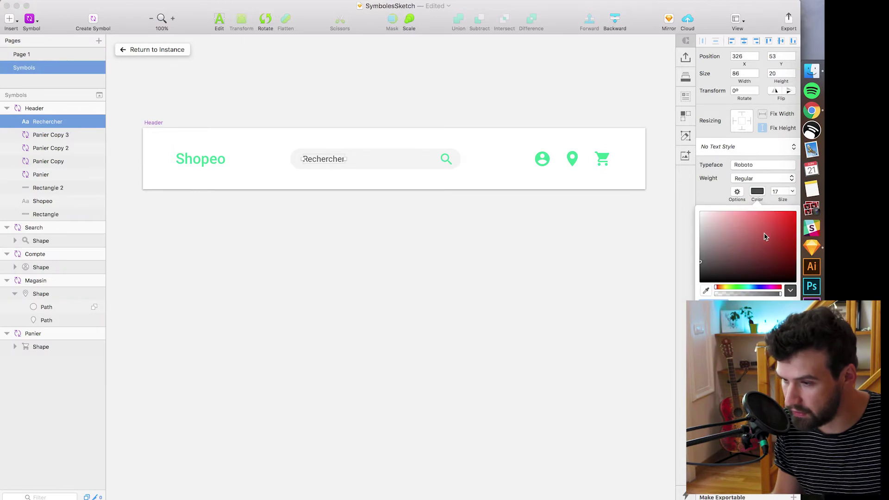
left_click(180, 50)
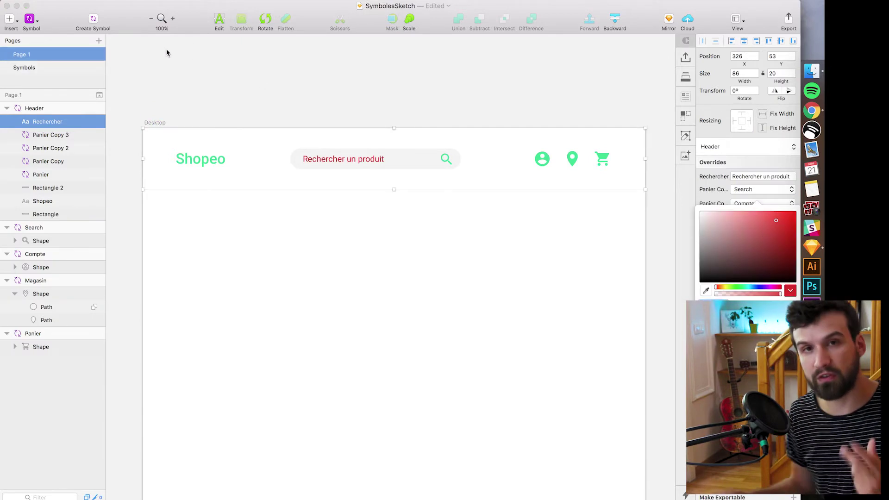
left_click(312, 70)
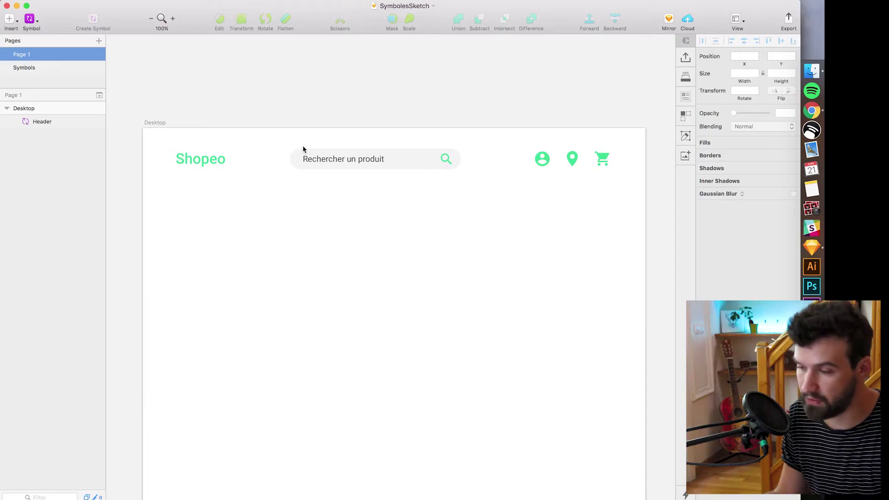
Step: Try icon overrides on the Header instance: Panier for the search icon and Search for the store icon, setting the latter back to Magasin
left_click(276, 172)
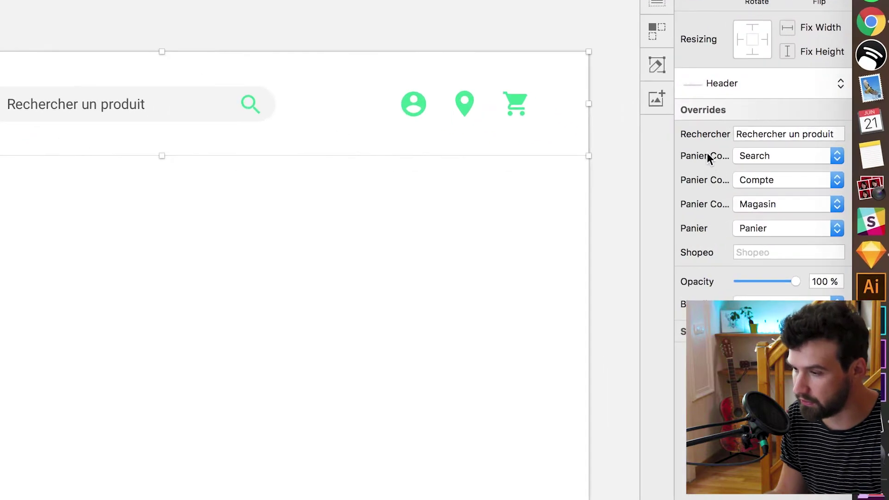
left_click(775, 158)
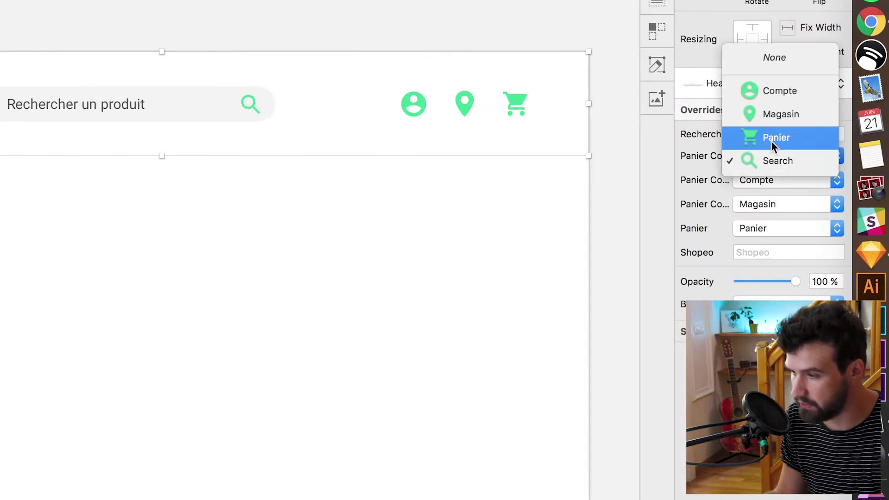
left_click(771, 141)
left_click(754, 207)
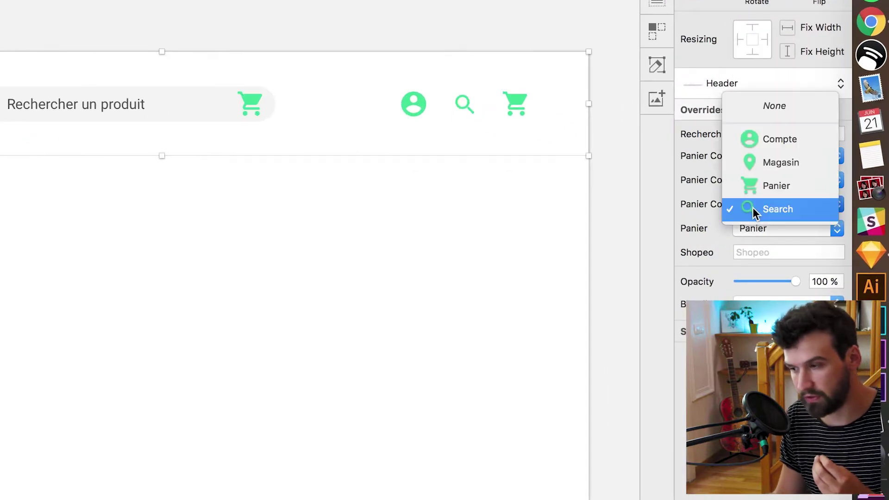
left_click(766, 162)
left_click(767, 157)
left_click(765, 121)
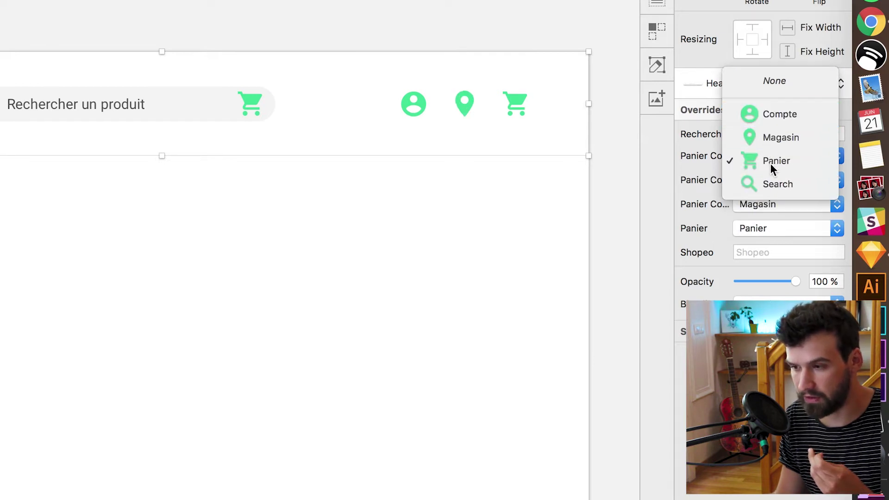
left_click(769, 161)
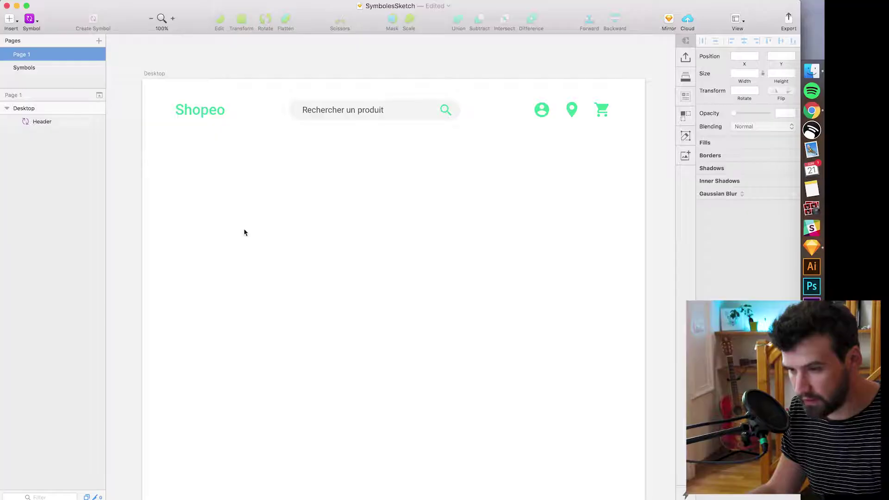
Step: Add a 1024 × 286 grey rectangle and place it directly below the header at X 0, Y 125
key("super+v")
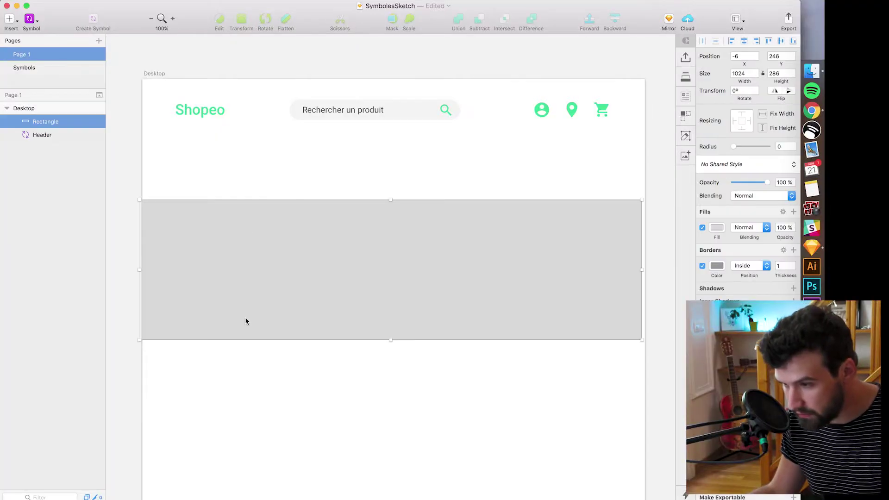
key("shift+Up")
key("shift+Up")
key("shift+Up")
key("shift+Up")
key("shift+Up")
key("shift+Up")
key("shift+Up")
key("shift+Up")
key("shift+Up")
key("shift+Up")
key("shift+Up")
key("shift+Up")
left_click(732, 42)
Step: Switch to Chrome, open unsplash.com and search for fashion photos
left_click(811, 111)
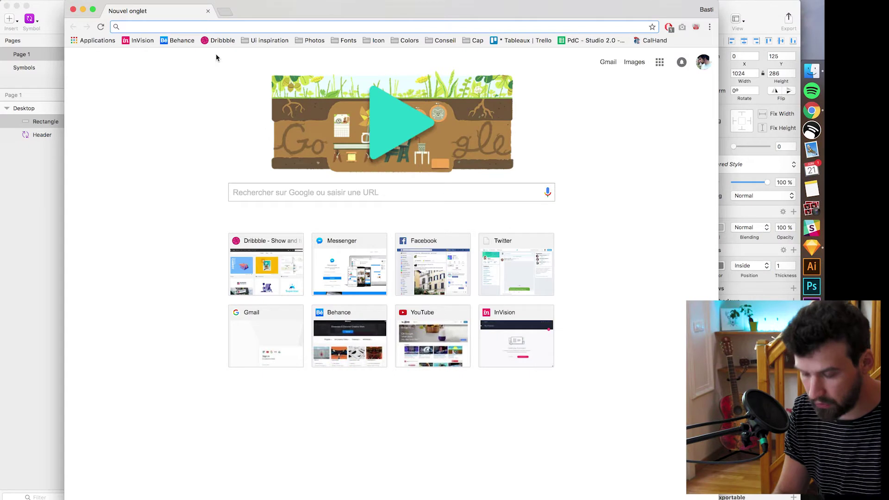
type("unsplash.com")
key("Return")
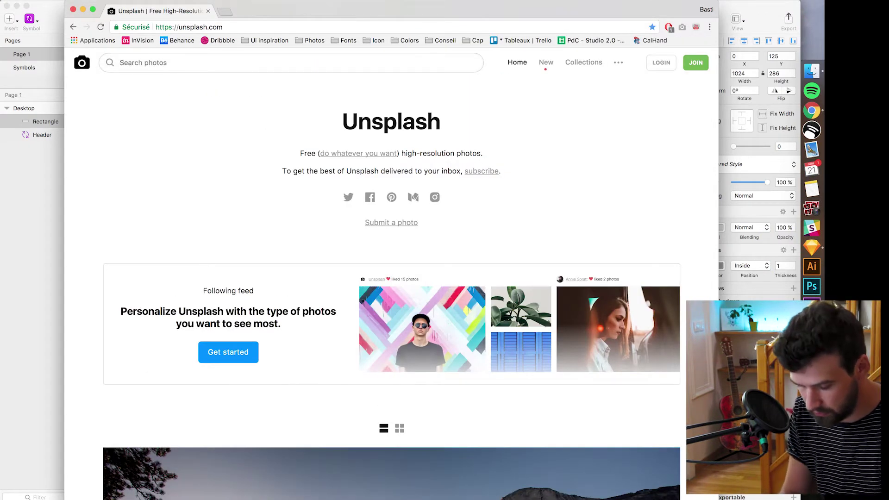
key("Return")
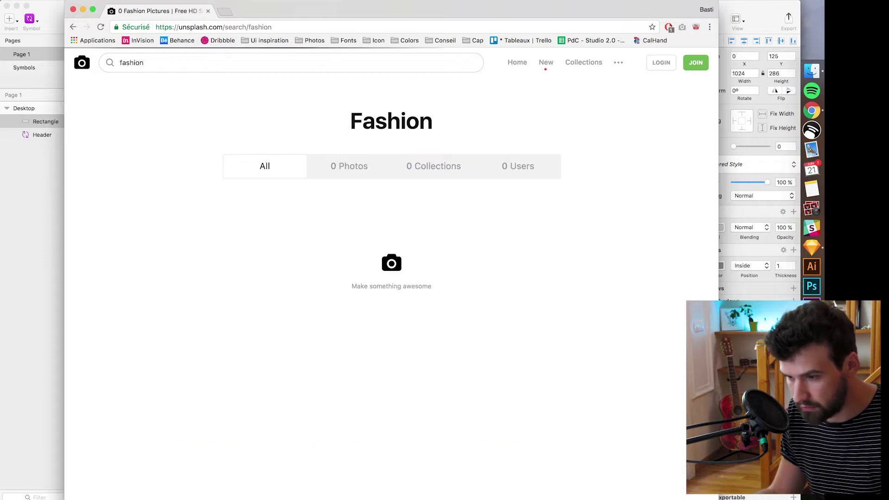
Step: Browse the fashion results and open the photo of the saxophone player in front of a blue wall
scroll(231, 199, "down", 5)
scroll(231, 199, "down", 15)
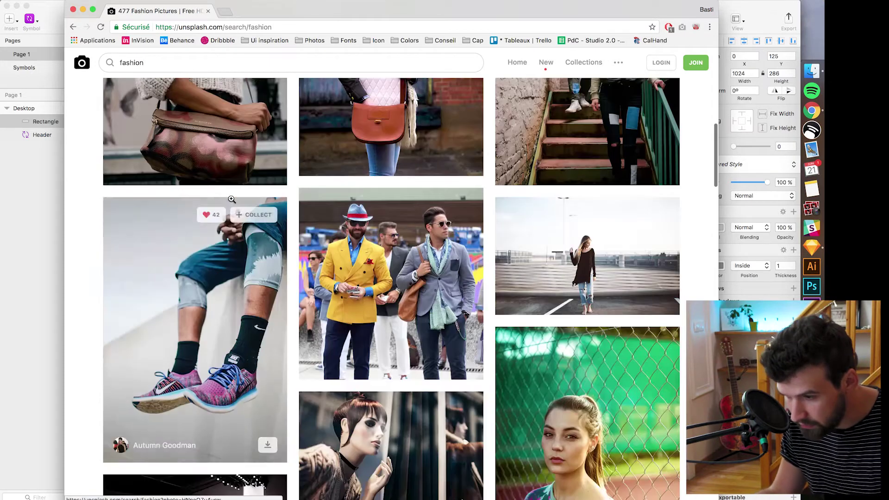
scroll(232, 199, "down", 15)
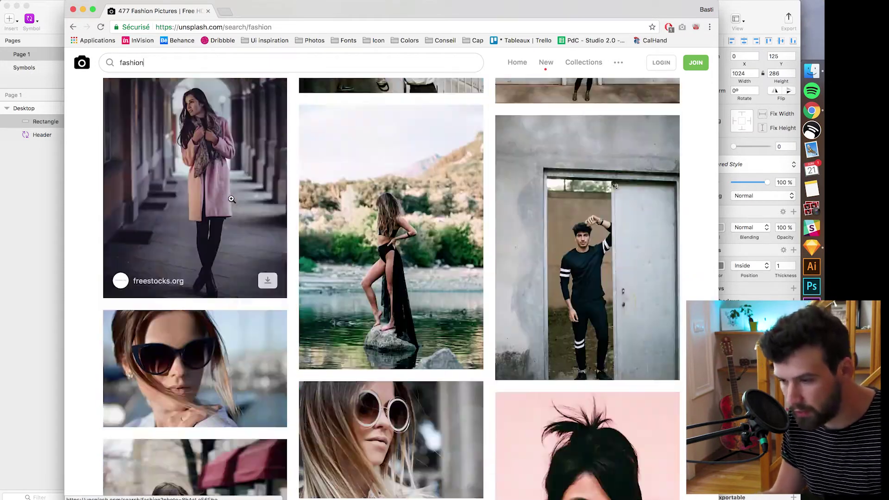
scroll(231, 198, "down", 15)
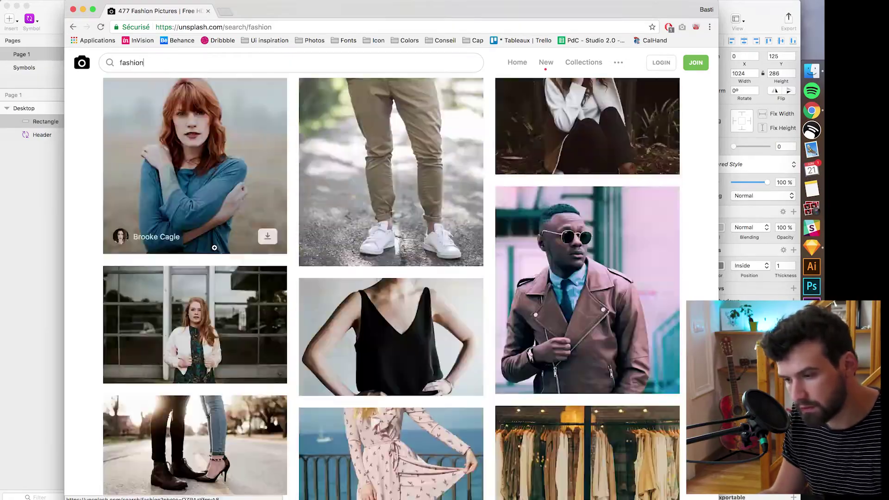
scroll(215, 252, "down", 15)
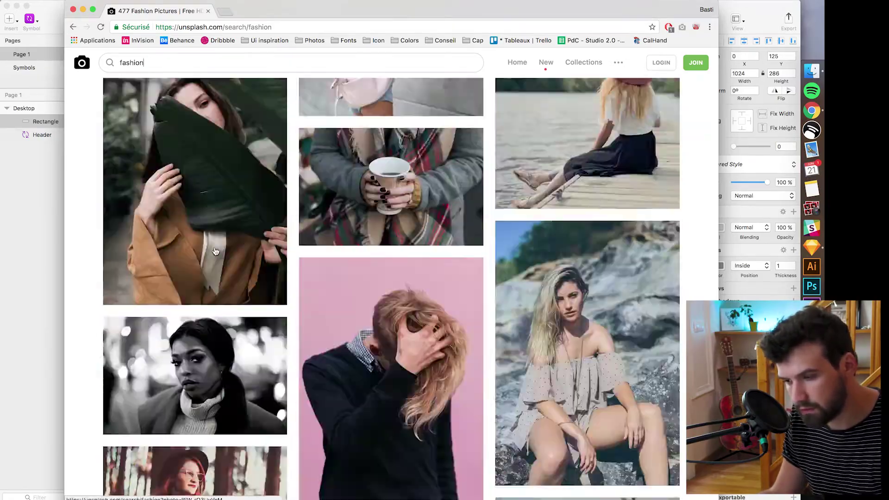
scroll(214, 248, "down", 10)
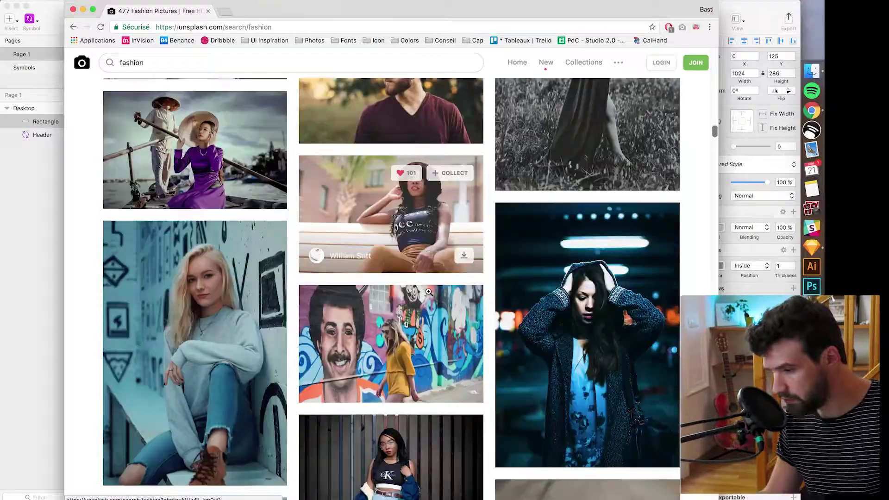
scroll(428, 292, "down", 20)
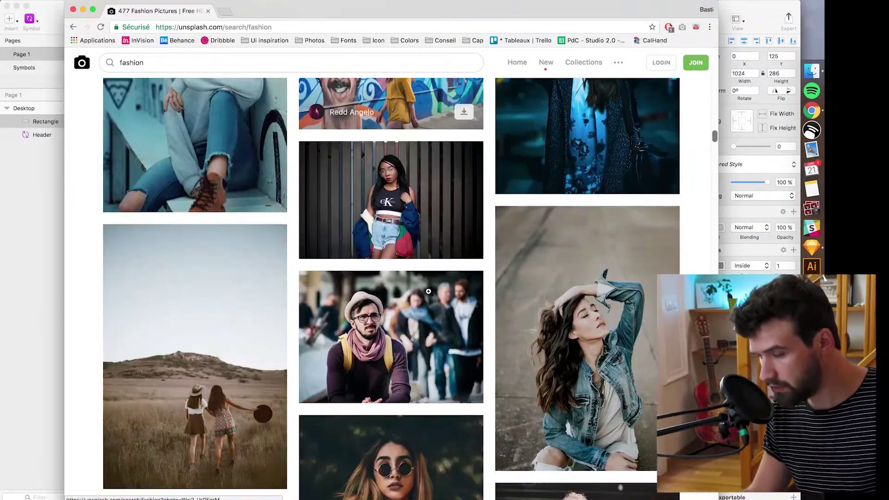
scroll(430, 292, "down", 15)
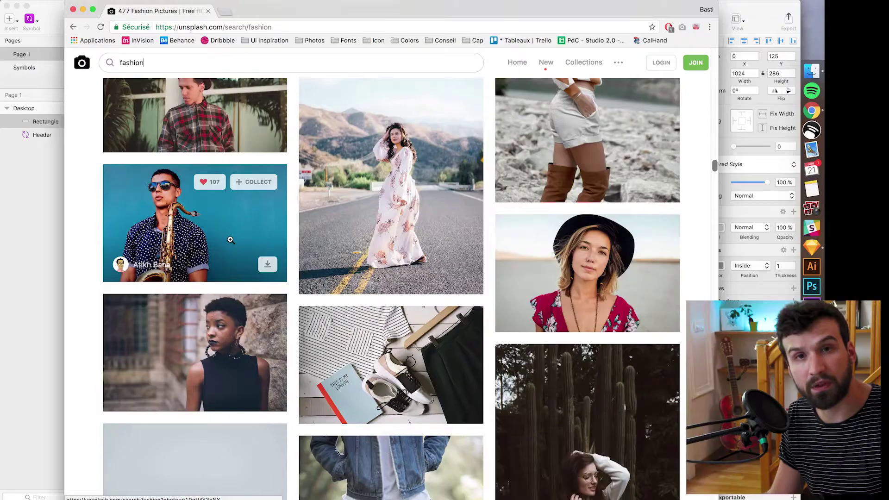
left_click(230, 239)
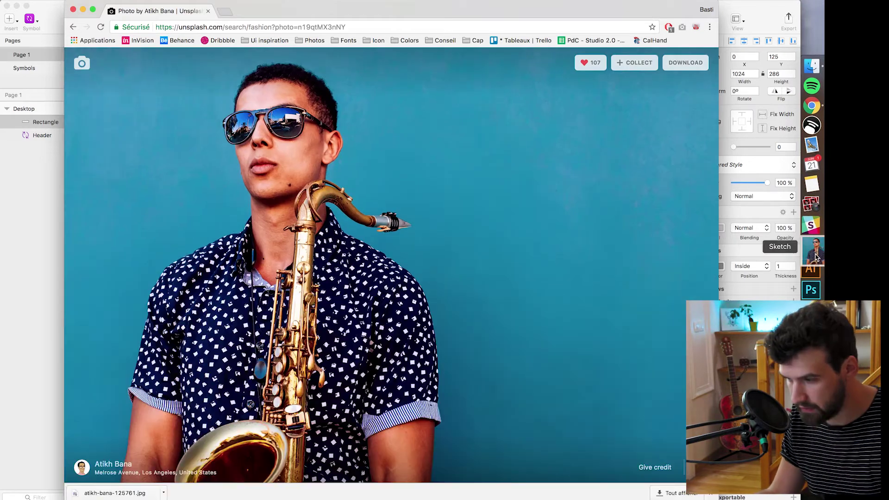
Step: Bring the downloaded saxophonist photo into the Desktop artboard in Sketch and scale it to about 1039 px wide over the grey rectangle
key("F3")
mouse_move(229, 240)
left_mouse_down()
mouse_move(467, 248)
mouse_move(205, 241)
mouse_move(266, 353)
left_mouse_up()
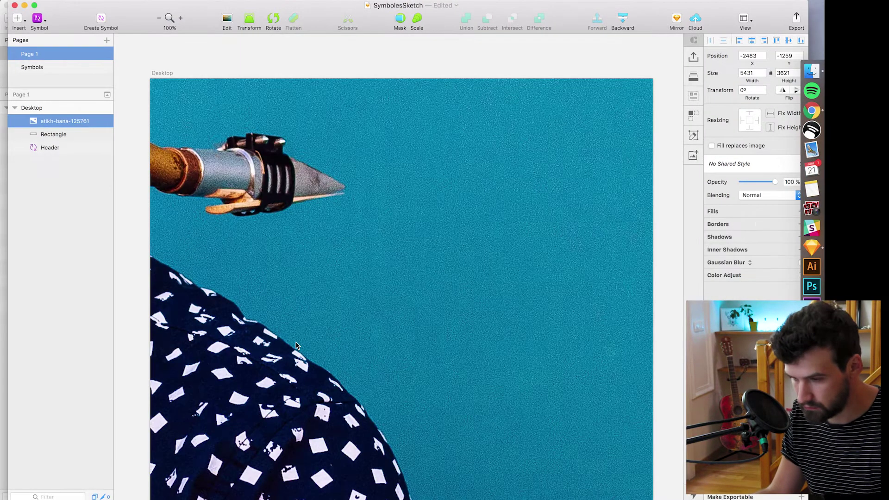
key("super+minus")
key("super+minus")
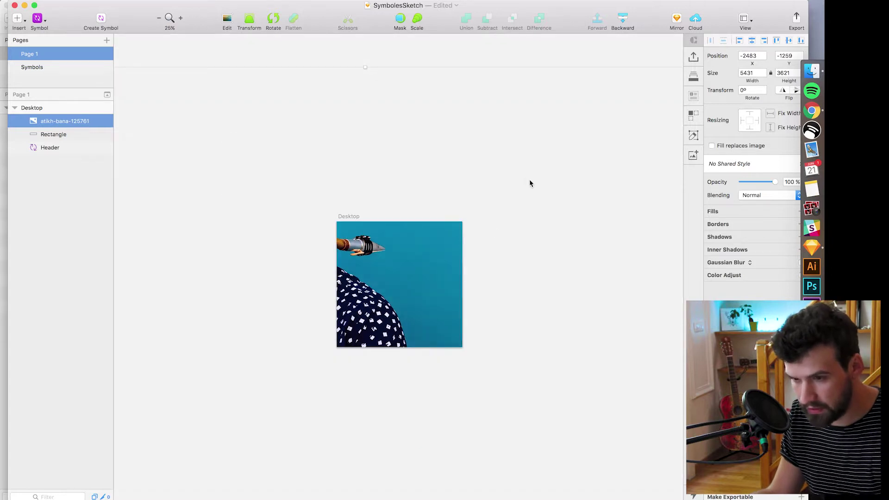
key("super+minus")
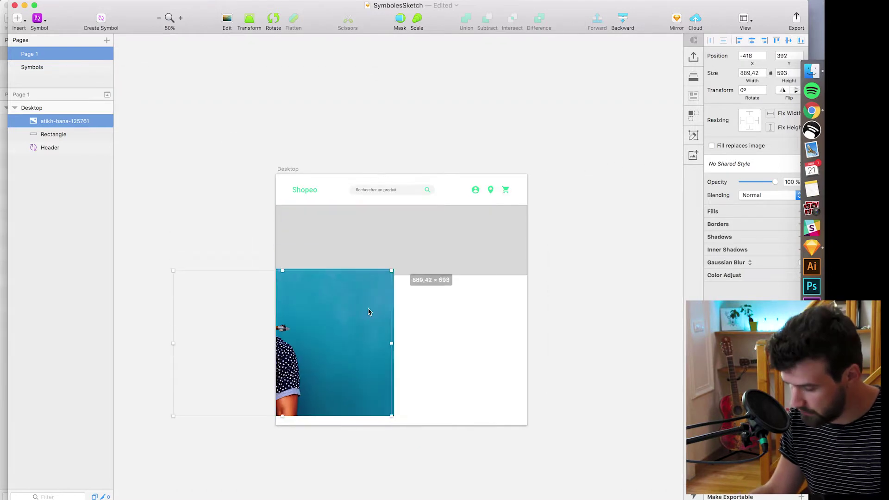
left_click_drag(393, 415, 518, 389)
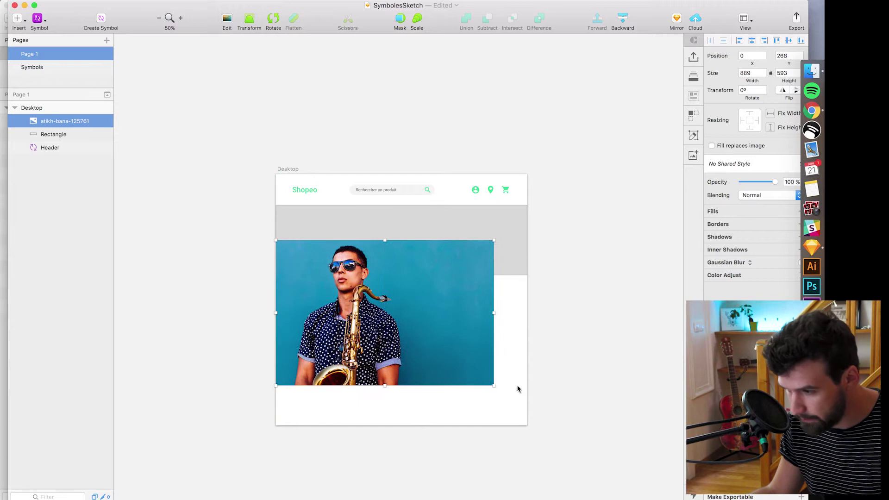
Step: Group the saxophonist photo with the grey rectangle below the header
key("super+g")
key("super+plus")
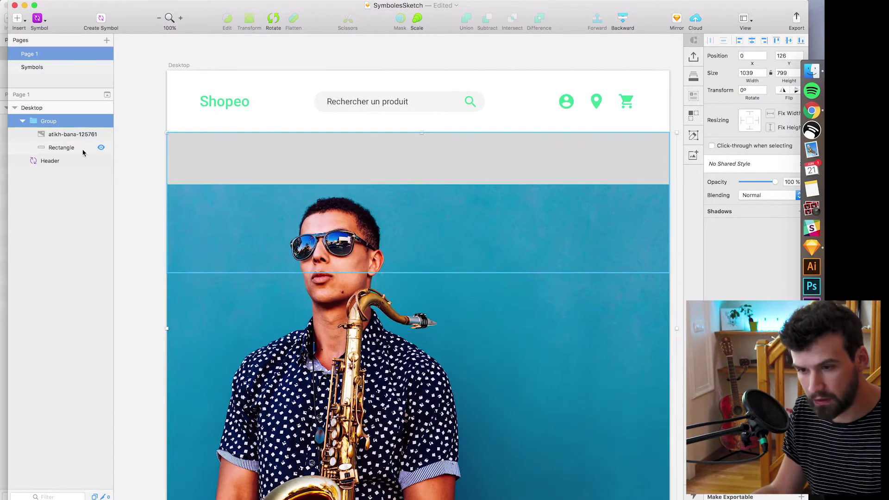
Step: Mask the saxophonist photo with the grey rectangle and move the photo up until it fills the banner area
left_click(79, 148)
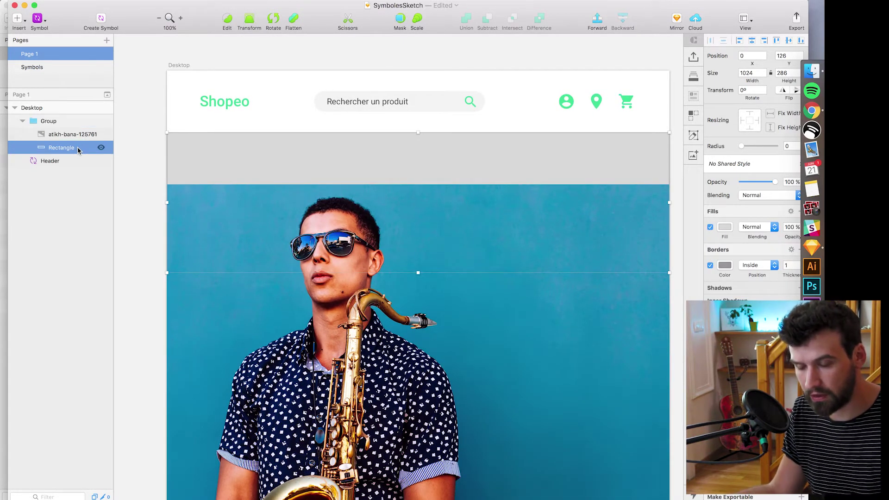
key("ctrl+super+m")
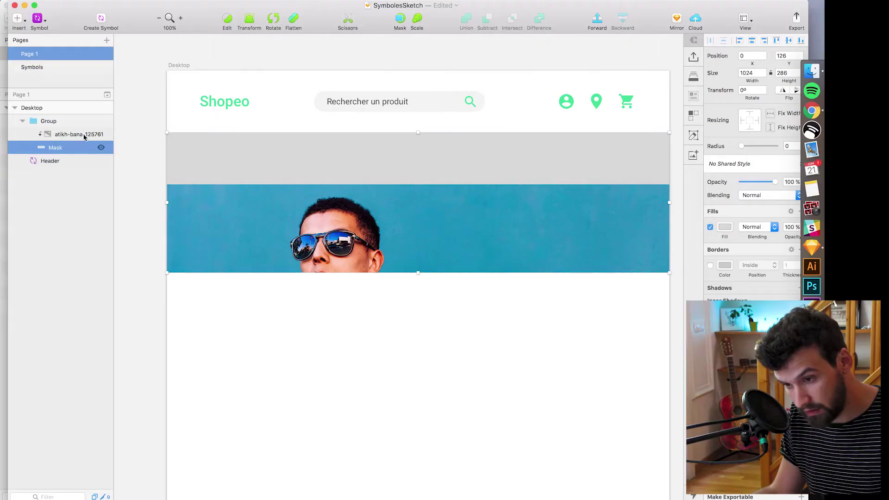
left_click(81, 135)
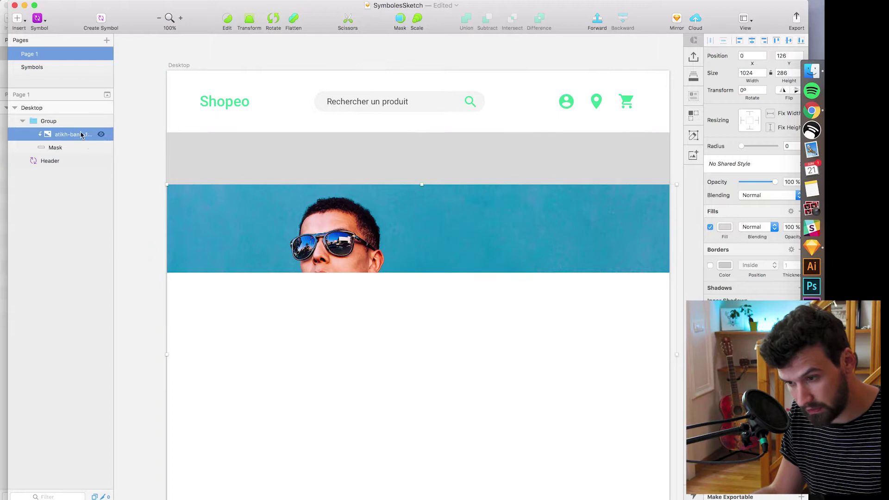
key("shift+Up")
key("shift+Up")
key("shift+Up")
key("shift+Up")
key("shift+Up")
key("shift+Up")
key("shift+Up")
key("shift+Up")
key("shift+Up")
key("shift+Up")
key("shift+Up")
key("shift+Up")
key("shift+Up")
key("shift+Up")
key("shift+Up")
key("shift+Up")
key("shift+Up")
key("shift+Up")
key("shift+Up")
key("shift+Up")
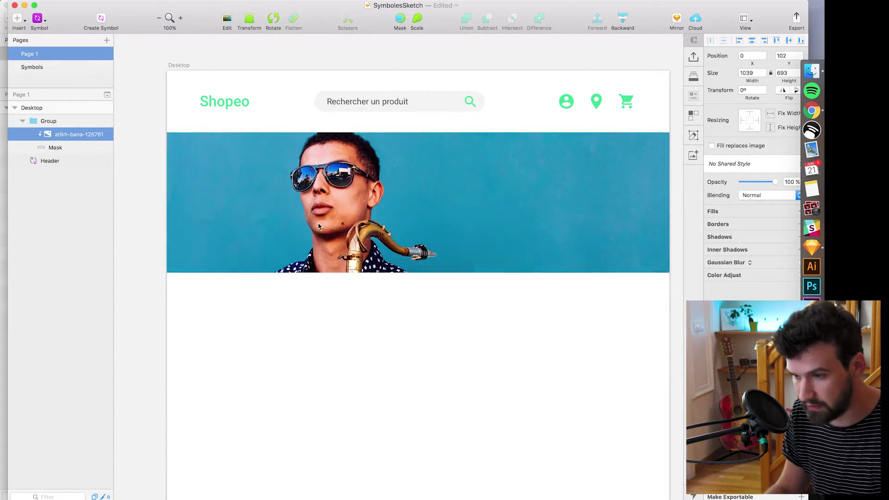
Step: Scale the banner photo to 703 × 469 px at Y 126 and add a horizontally flipped copy beside it at X 703
key("super+minus")
left_click_drag(538, 348, 459, 321)
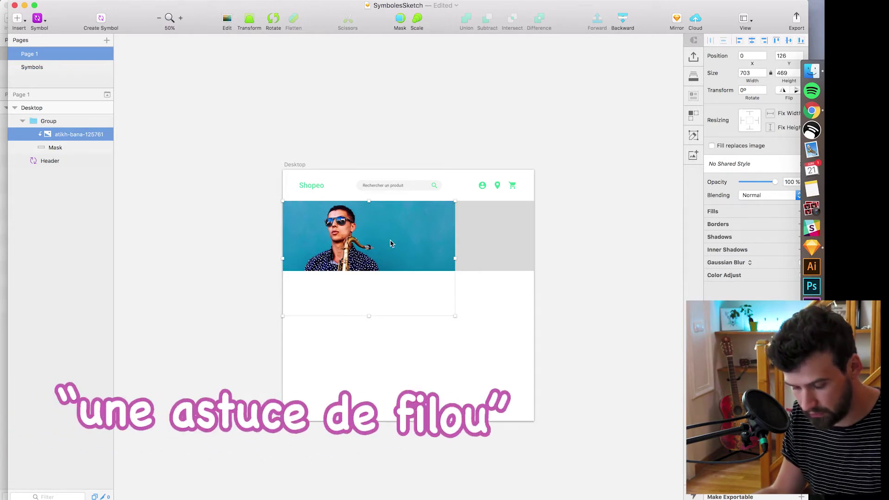
left_click_drag(346, 246, 516, 246)
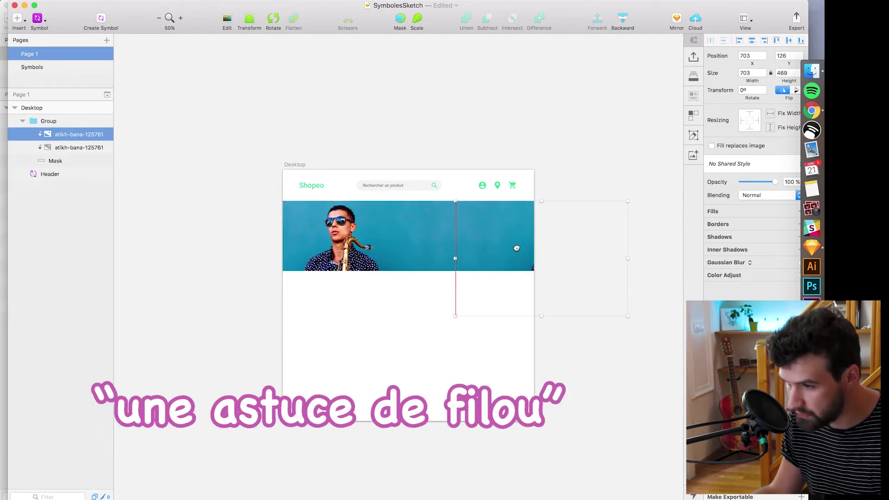
left_click(500, 87)
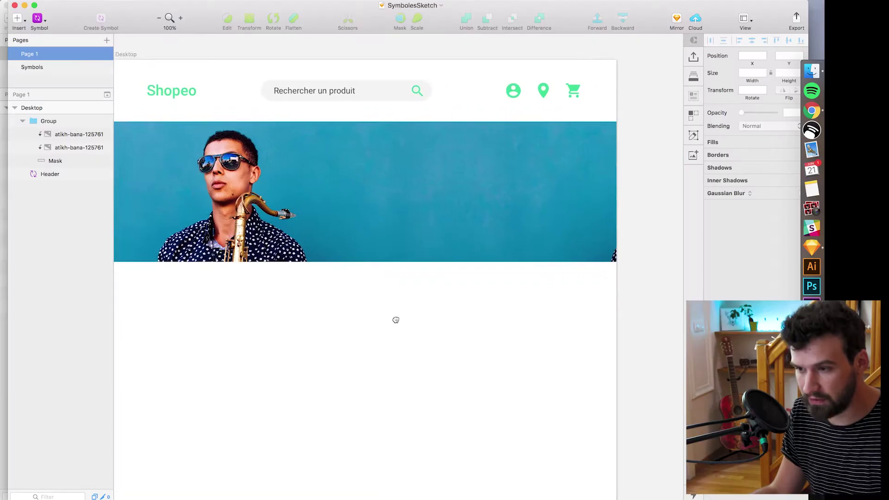
Step: Extend the banner's lower edge downward to make the photo banner slightly taller
left_click_drag(396, 320, 369, 322)
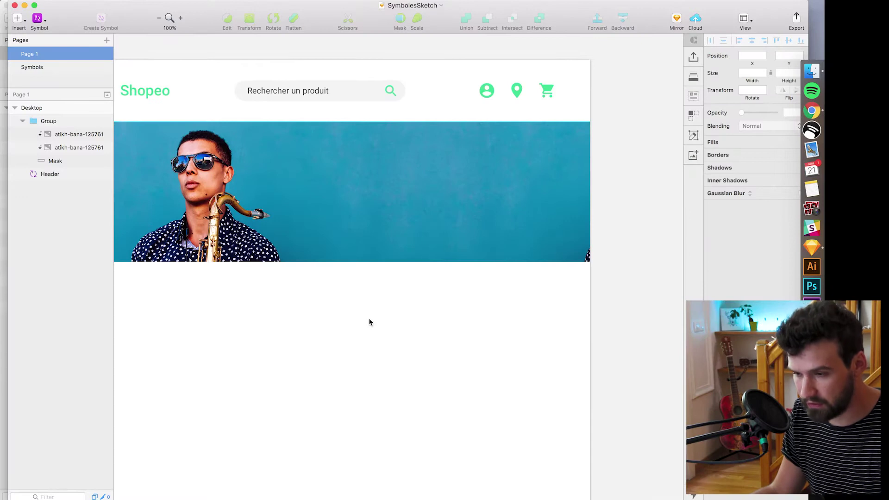
scroll(369, 323, "left", 2)
left_click(347, 249)
left_click_drag(357, 262, 359, 280)
left_click(634, 315)
Step: Draw a 220 × 312 px rectangle at X 488, Y 234 overlapping the banner and place a copy to its right
scroll(635, 319, "down", 1)
key("super+v")
left_click_drag(407, 206, 528, 207)
left_click(526, 378)
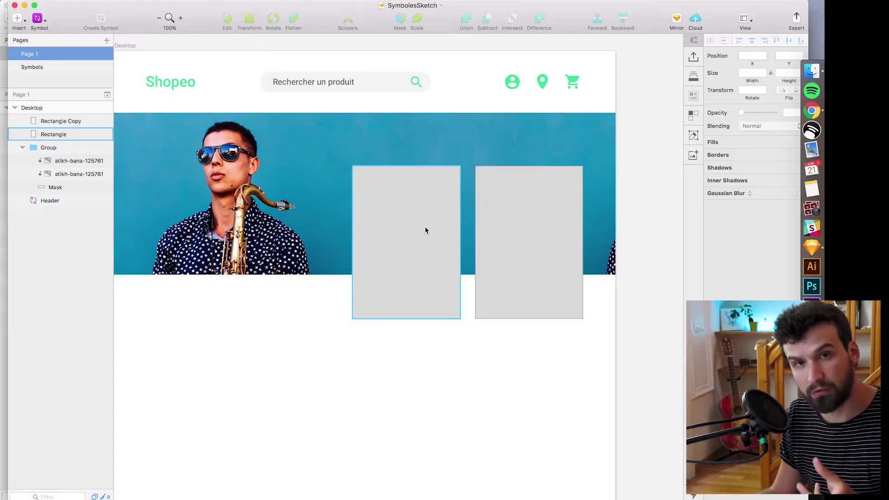
Step: Style the first card rectangle with no border, a white fill, a corner radius of 6 and a soft shadow
left_click(426, 231)
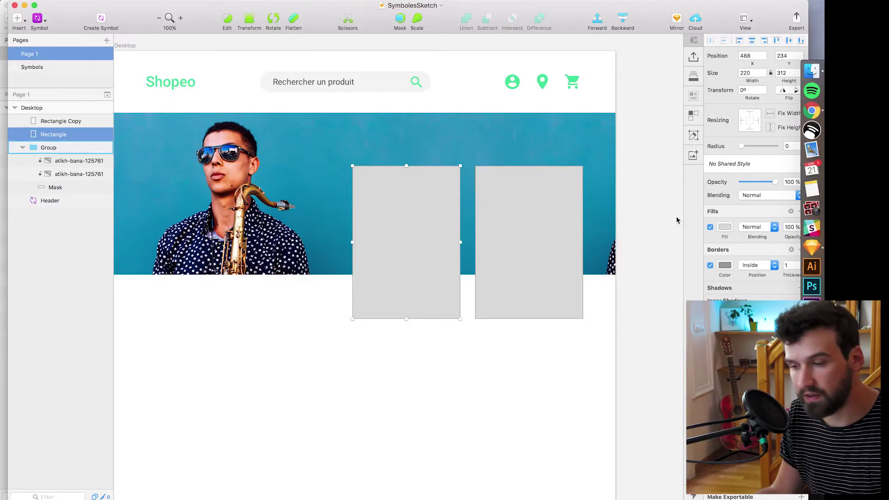
left_click(710, 265)
left_click(725, 227)
left_click_drag(724, 292, 650, 153)
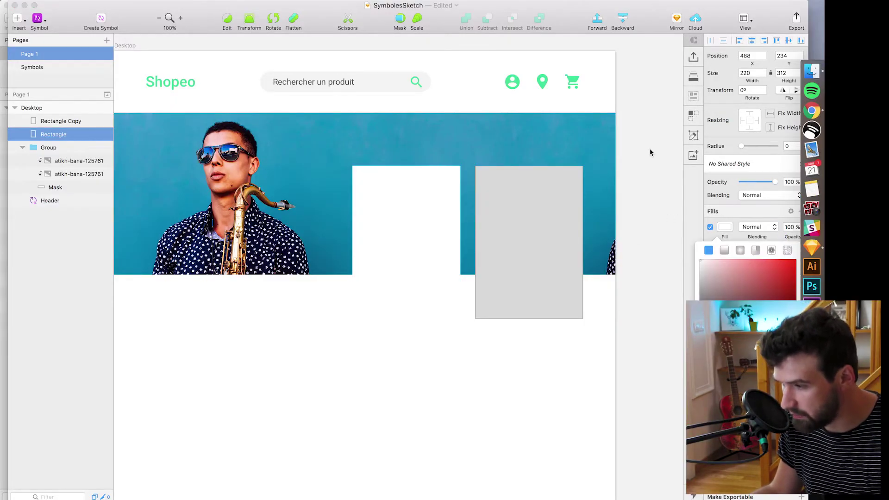
key("Escape")
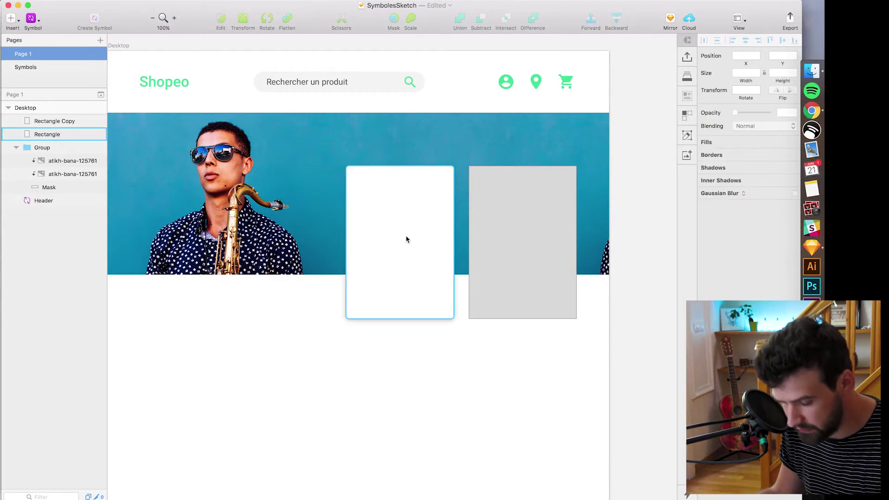
Step: Place the green account icon on the white card and add the title "Shop 30" below it in green Roboto Medium 20
key("super+v")
left_click(407, 260)
key("t")
left_click(367, 246)
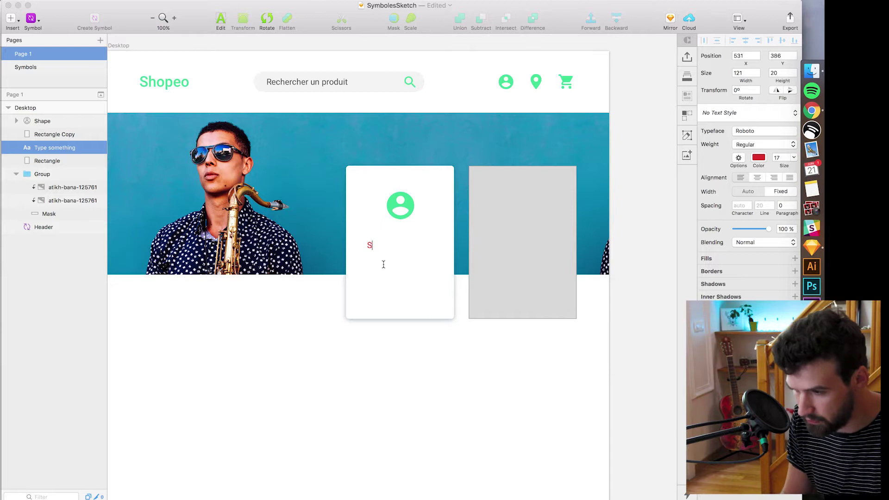
type("Shop 30")
key("Escape")
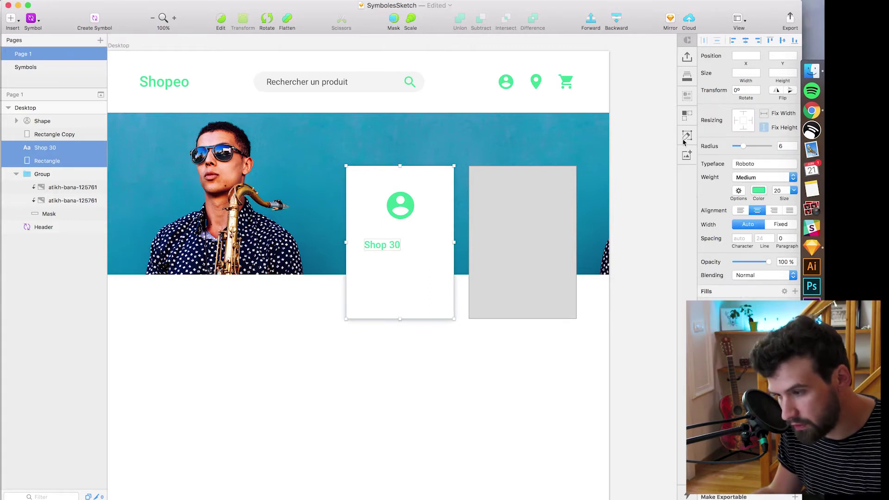
Step: Centre the title on the card and add the small centred text "Lorem ipsum dolor sit amet" beneath it
key("super+alt+v")
left_click(413, 305)
left_click_drag(406, 252, 403, 260)
double_click(403, 260)
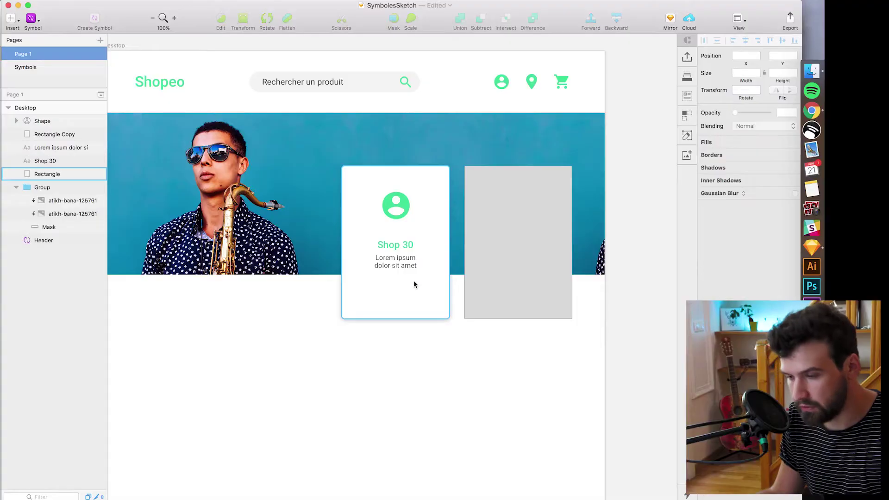
Step: Add a green 178 × 46 px rounded rectangle at the card's foot and put a copy of the title in front of it
left_click(404, 270)
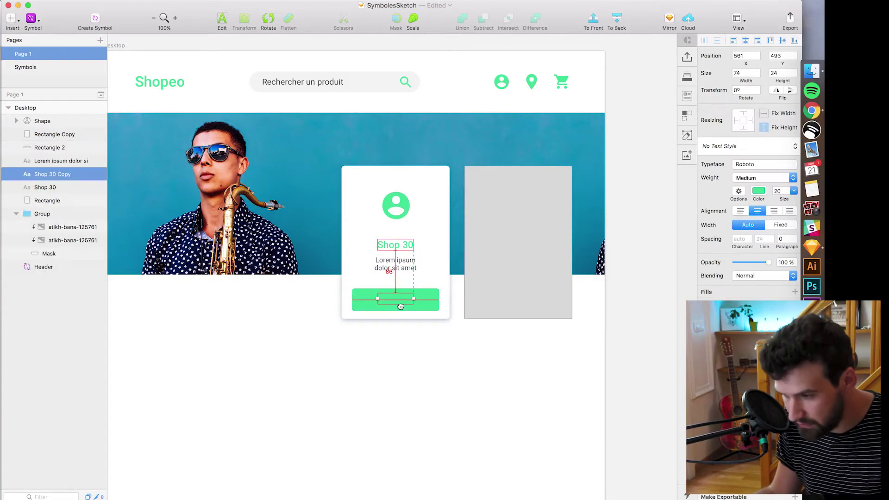
left_click_drag(399, 301, 402, 303)
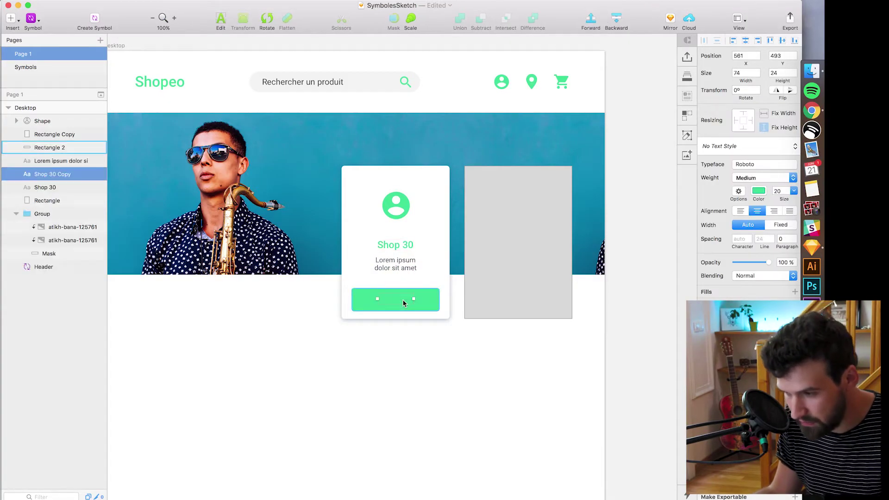
key("super+alt+Up")
Step: Make the copied title on the green rectangle white, change its text to "Button" and set its size to 16
left_click(758, 194)
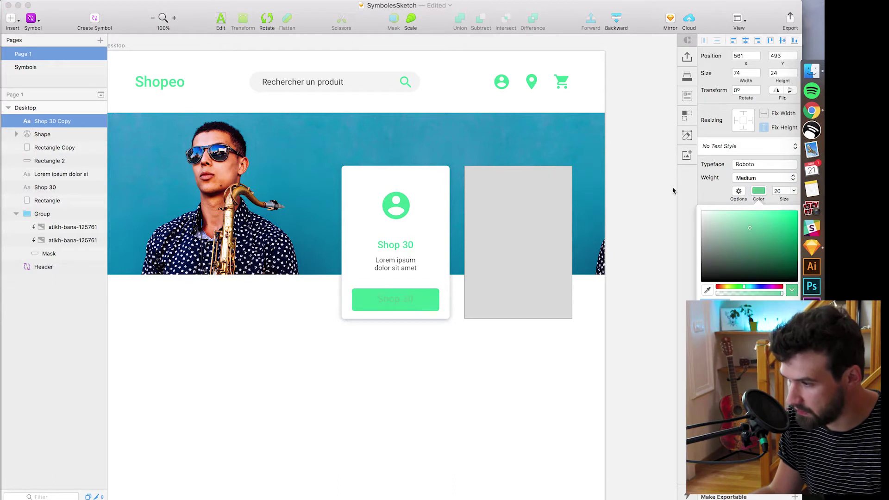
left_click(403, 304)
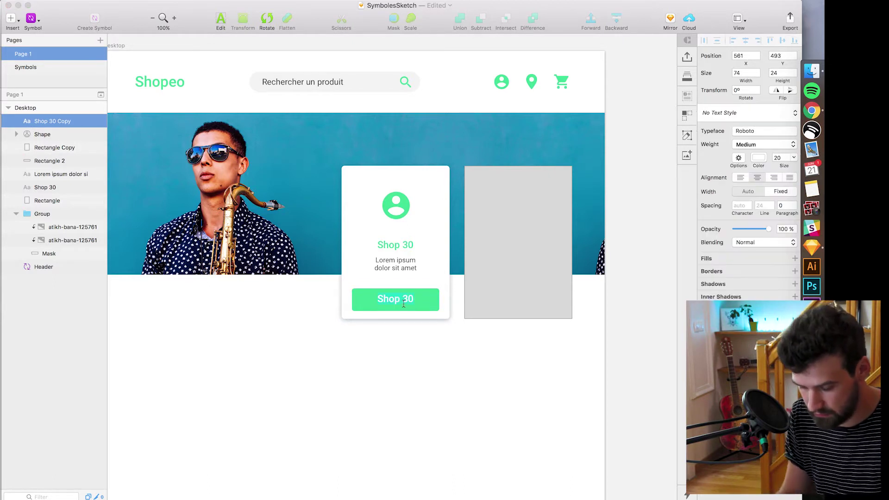
key("Escape")
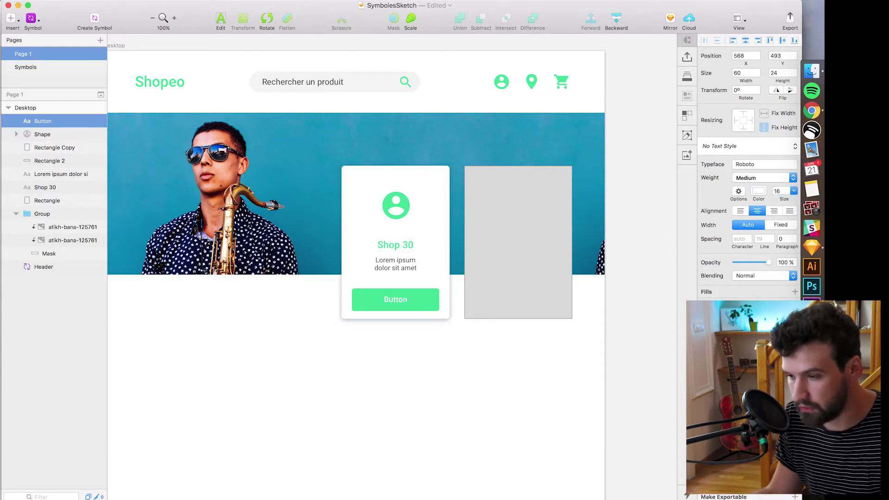
Step: Align the label with its green rectangle and turn both into a symbol named Button
left_click(428, 300, "shift")
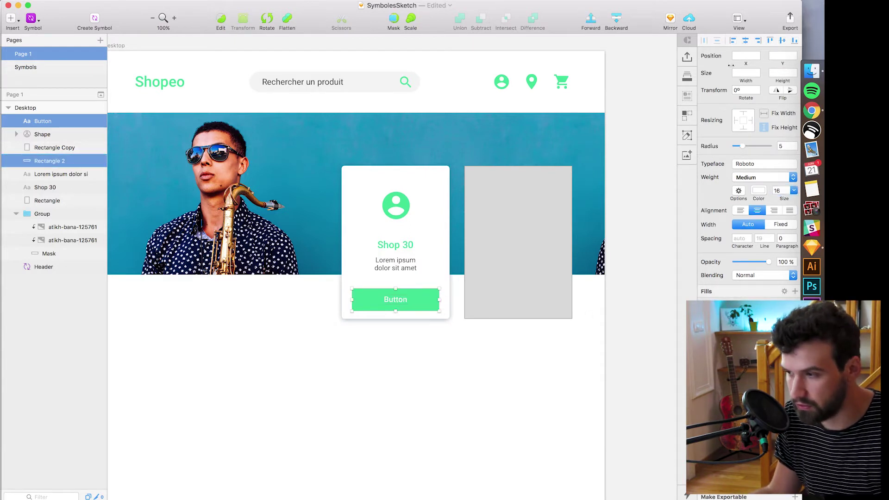
left_click(427, 387)
left_click(383, 295)
left_click(385, 299, "shift")
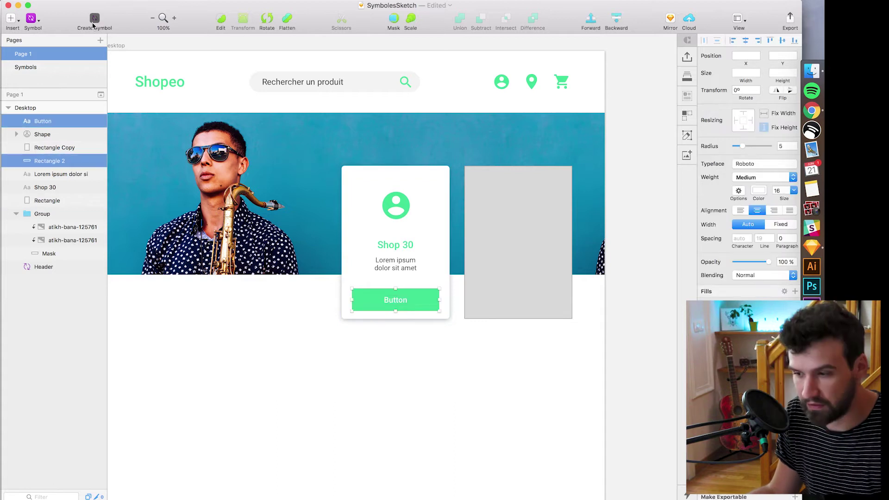
left_click(93, 23)
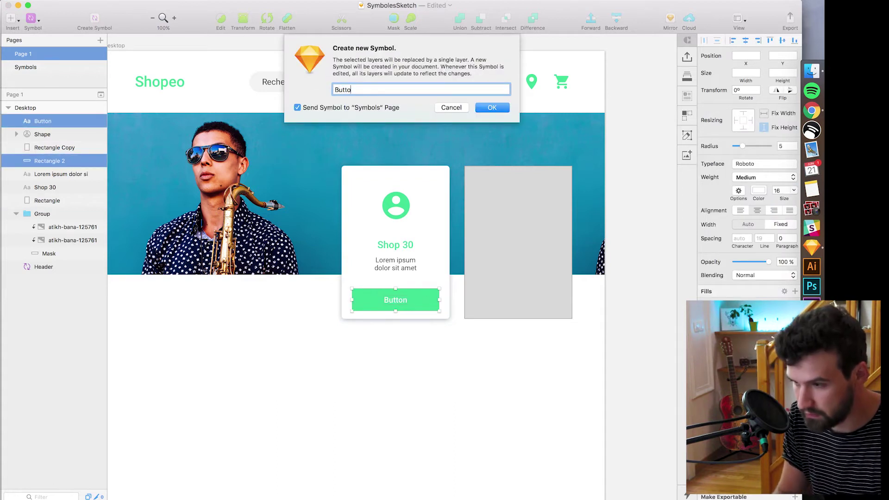
key("Return")
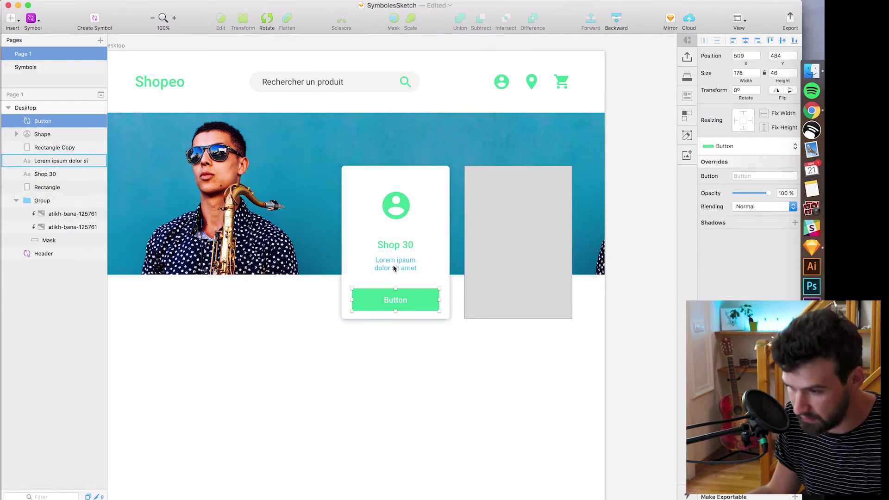
Step: Turn all the white card's elements into a symbol named Cards and replace the grey rectangle beside it with a copy
left_click(396, 267, "shift")
left_click(395, 245, "shift")
left_click(396, 206, "shift")
left_click(366, 223, "shift")
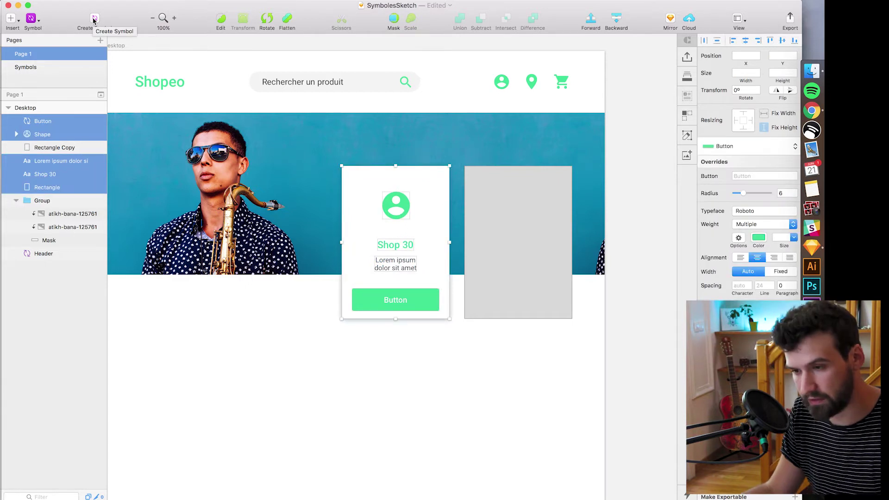
left_click(93, 20)
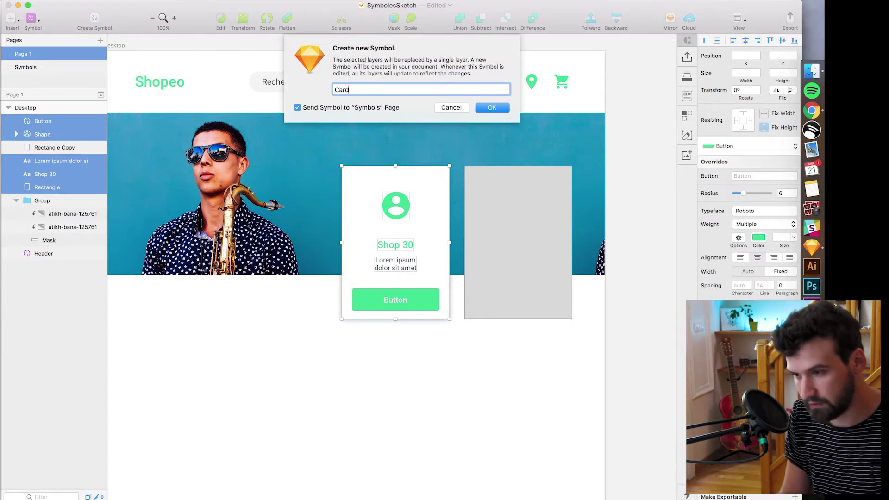
type("s")
key("Return")
left_click_drag(431, 206, 504, 212)
left_click(343, 237)
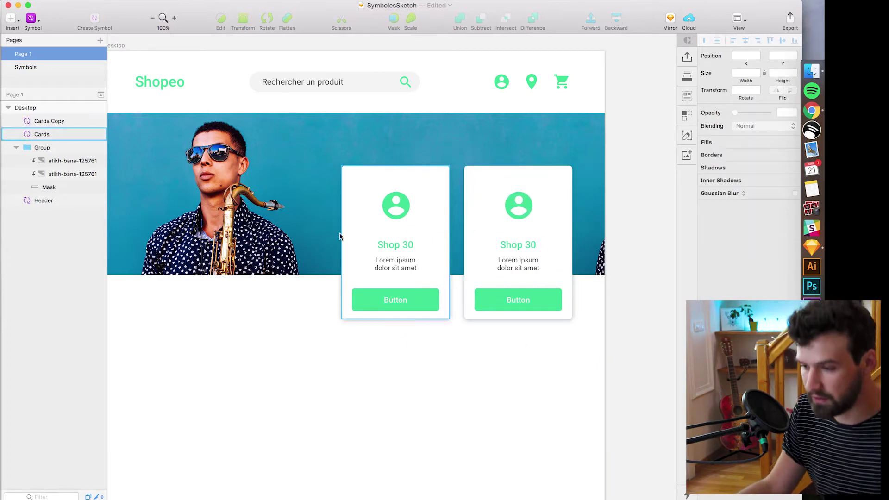
Step: Open the Cards symbol for editing and override its button text with "Commander"
double_click(387, 283)
key("super+plus")
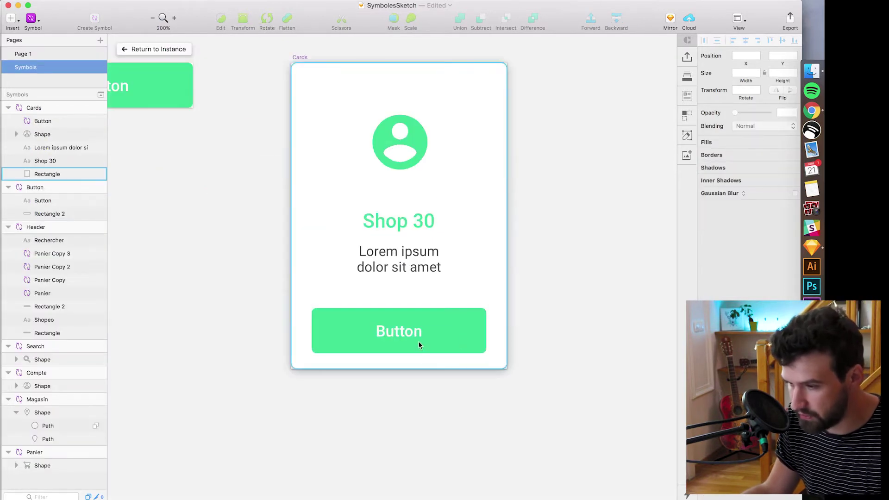
left_click(417, 343)
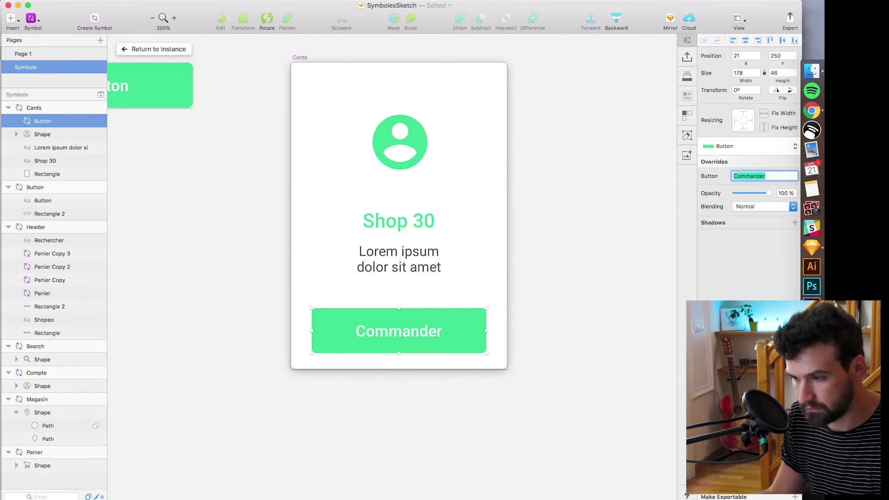
Step: Return to the page and set the second card's title override to "Shop 50"
left_click(154, 48)
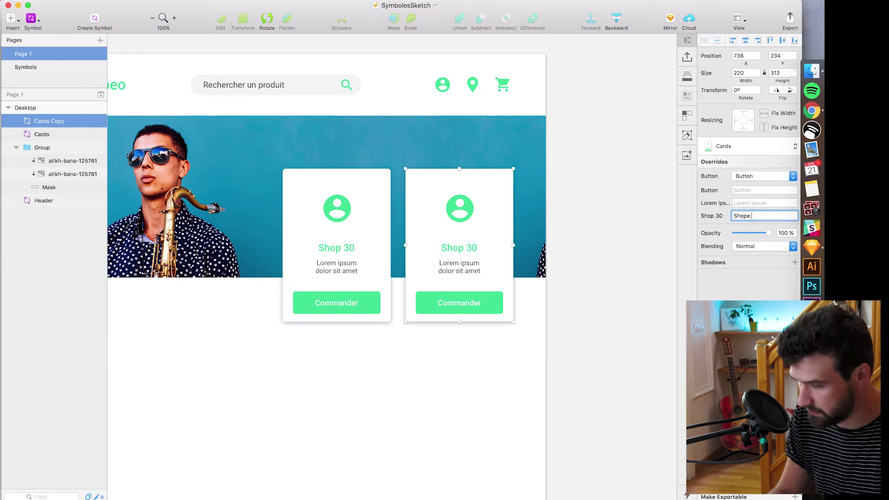
key("super+z")
key("super+z")
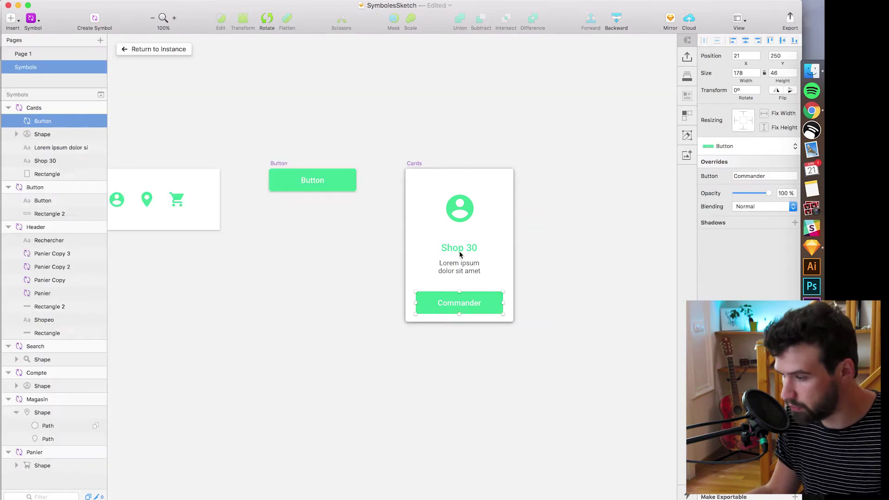
Step: Change the title colour inside the Cards symbol from green to a dark, near-black tone and return to the page
left_click(758, 191)
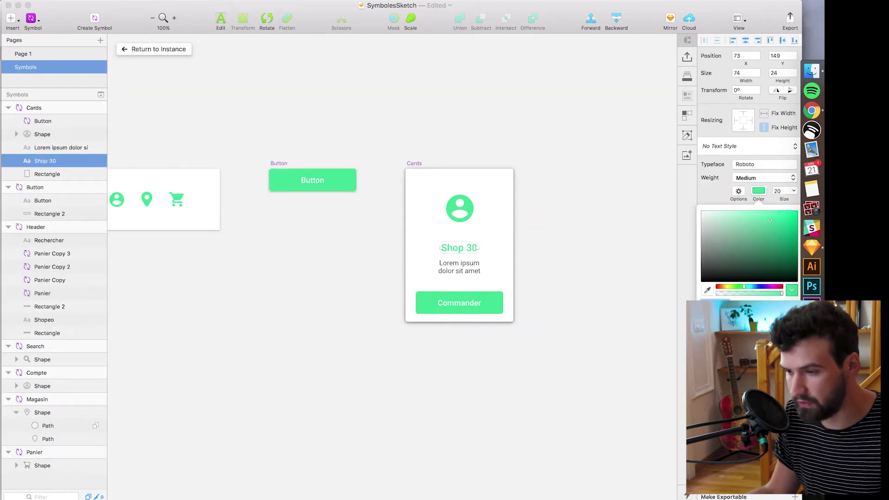
left_click_drag(770, 220, 565, 267)
left_click(122, 52)
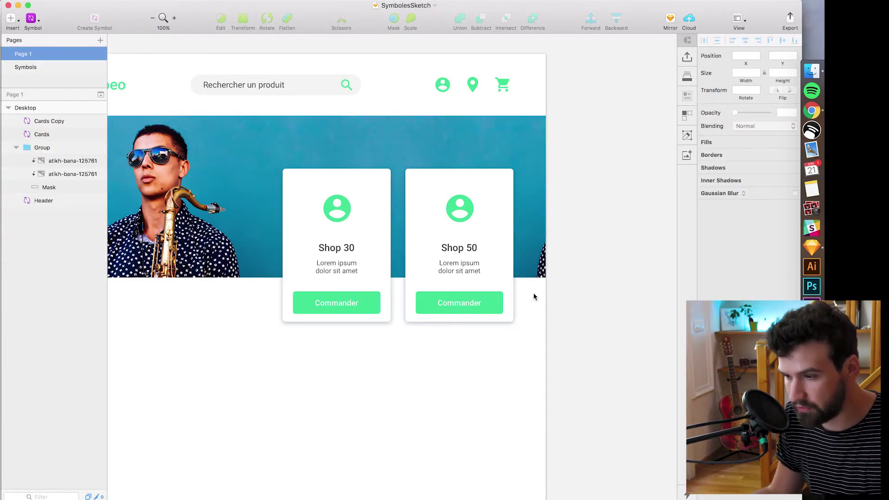
Step: Move both cards slightly up over the photo banner
left_click(464, 279)
left_click(389, 276)
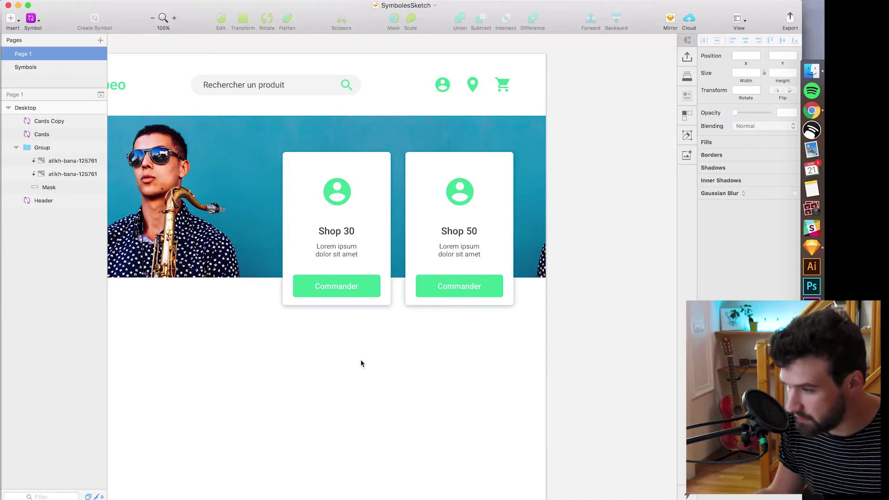
Step: Check the second card's text overrides, open its Cards symbol source, and return to the page
left_click(448, 293)
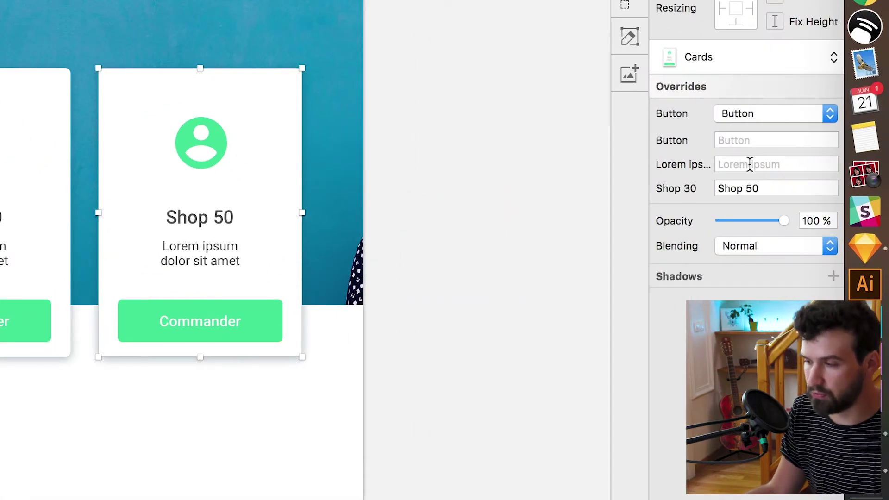
left_click(751, 165)
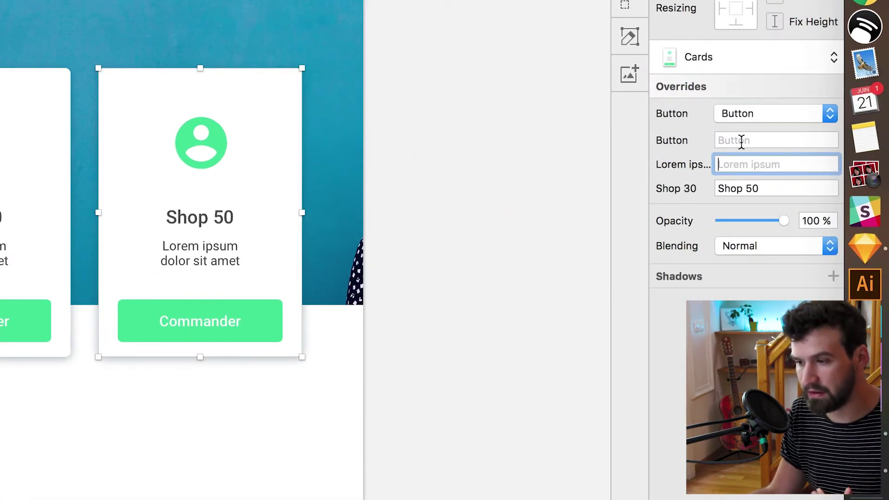
left_click(541, 321)
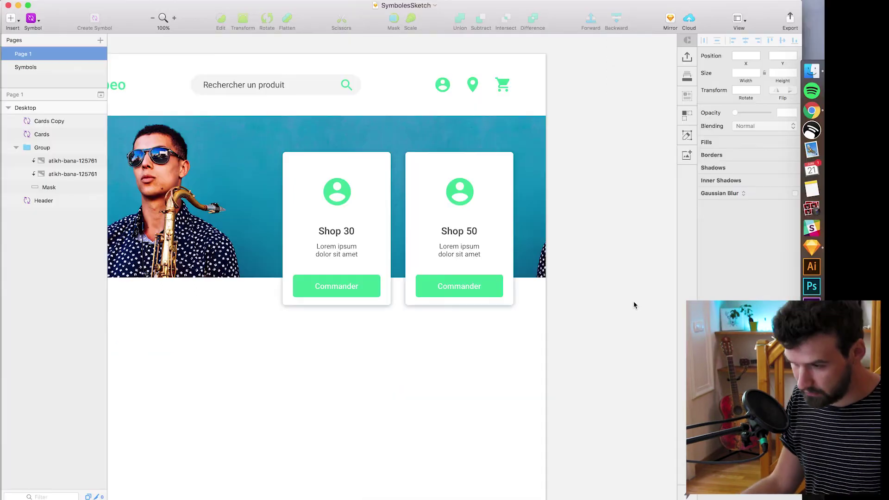
double_click(483, 245)
left_click(134, 49)
Step: Create a symbol named Tint/Vert from a new 90 × 90 borderless green square drawn below the photo banner
scroll(352, 352, "down", 4)
left_click_drag(280, 288, 338, 345)
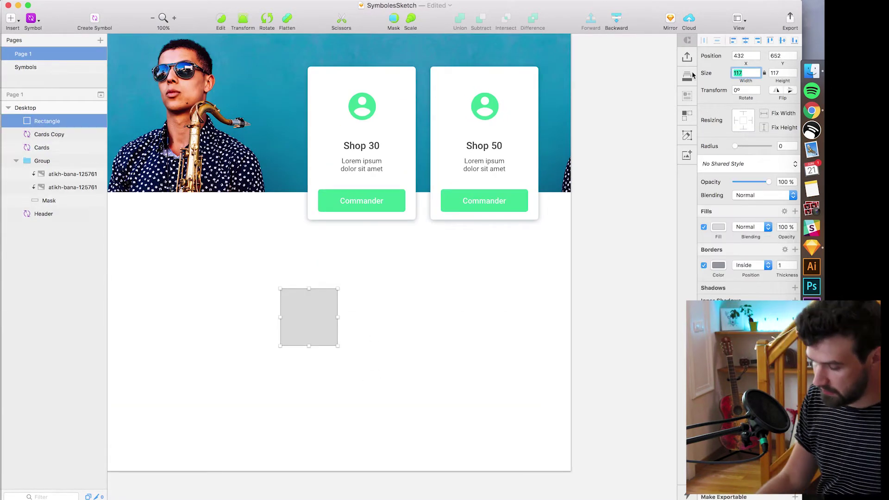
type("90")
key("Return")
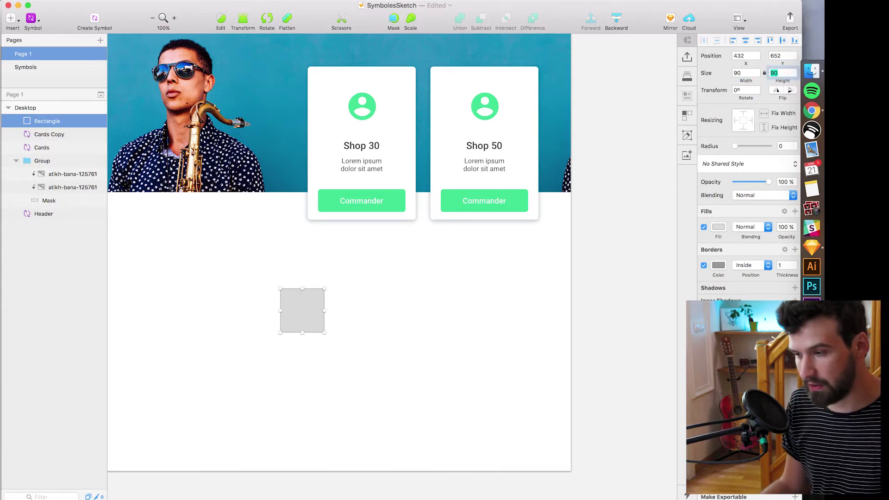
left_click(718, 227)
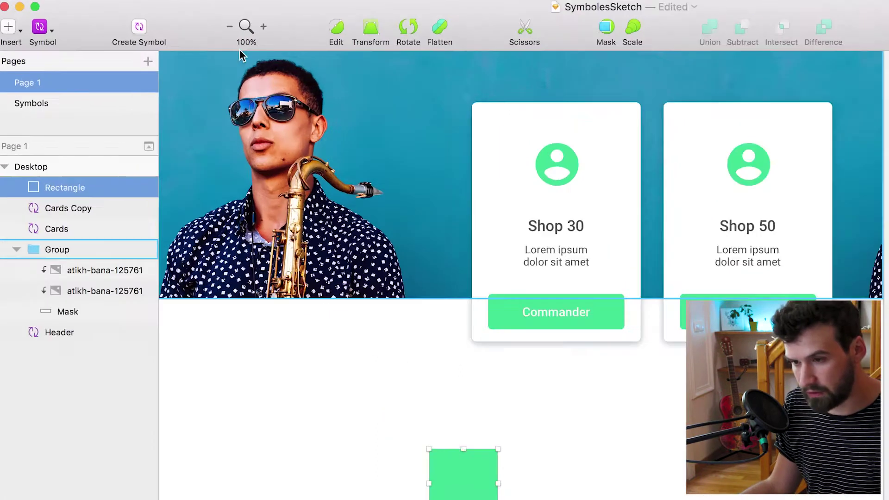
left_click(95, 20)
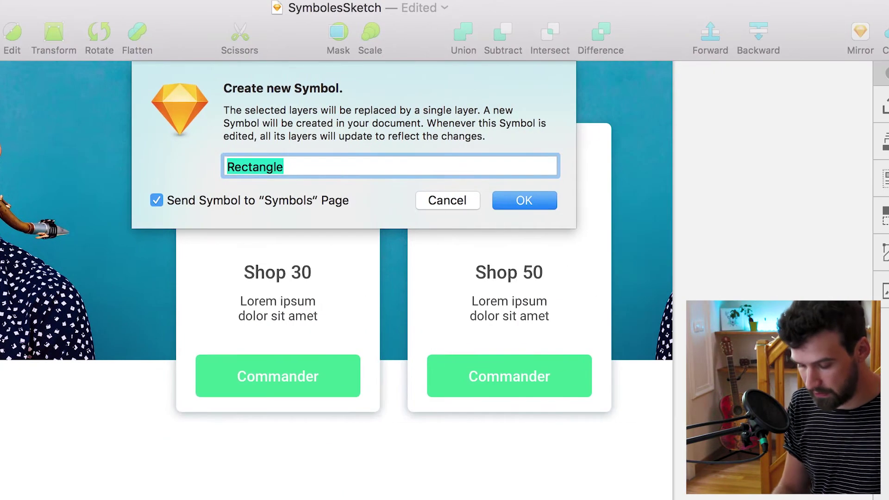
type("T")
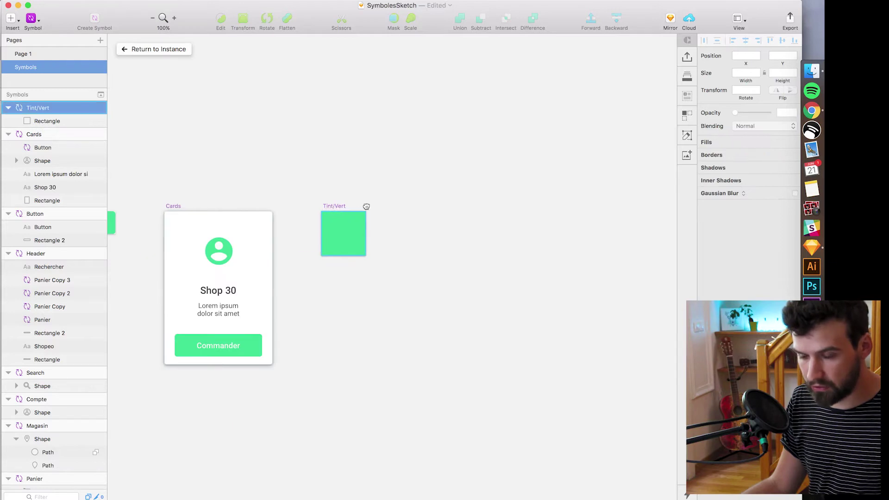
Step: Make two more colour symbols from copies of Tint/Vert, Tint/Blue filled bright blue and Tint/Grey filled very light grey, and save the document
left_click_drag(332, 206, 391, 207)
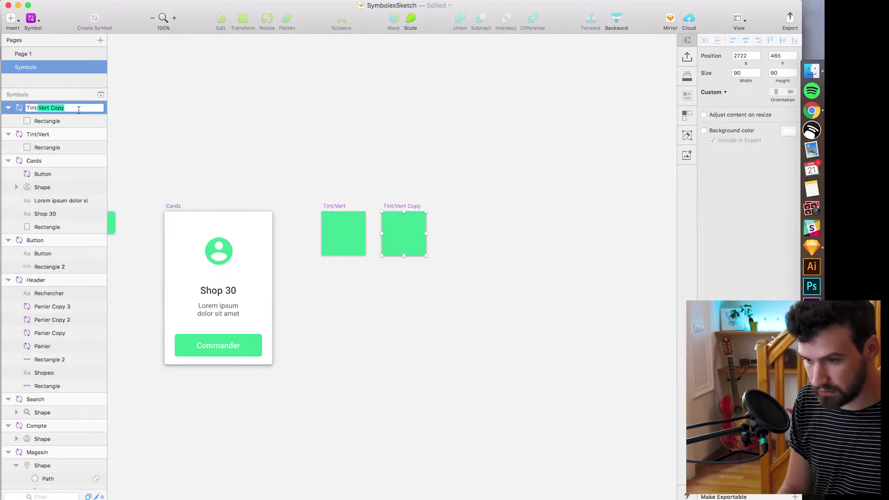
type("e")
key("Return")
left_click(403, 241)
left_click(719, 227)
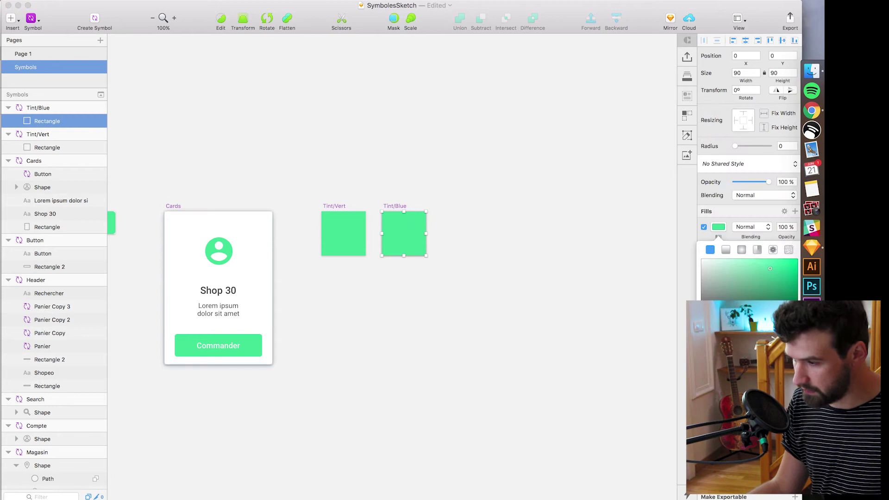
left_click(765, 301)
left_click_drag(767, 296, 796, 257)
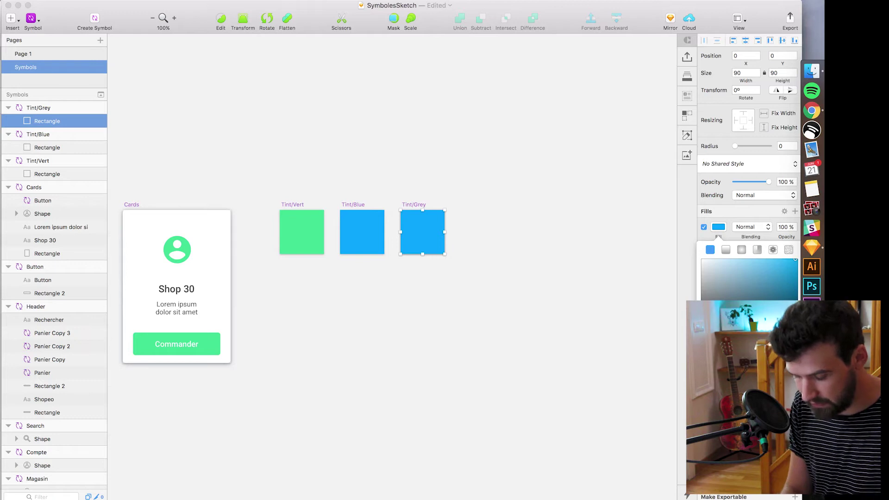
left_click(521, 350)
key("super+s")
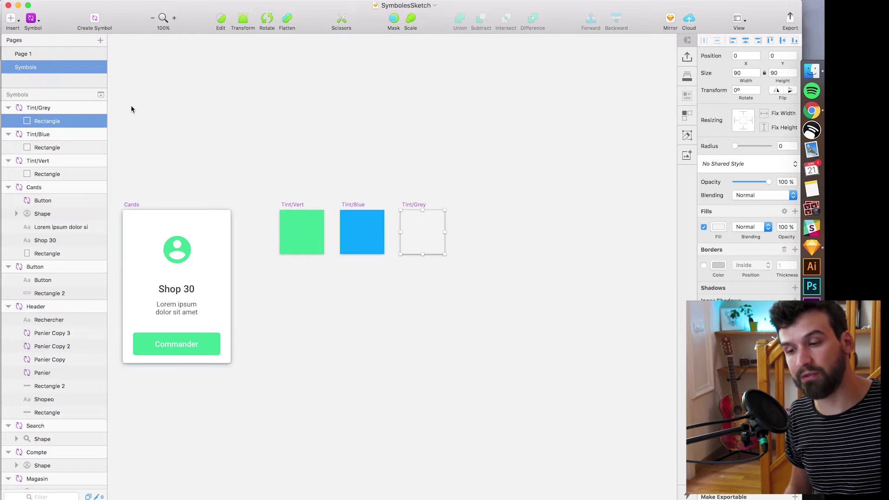
Step: Go back to Page 1 and delete the leftover green Tint/Vert square below the cards
left_click(45, 54)
left_click(302, 310)
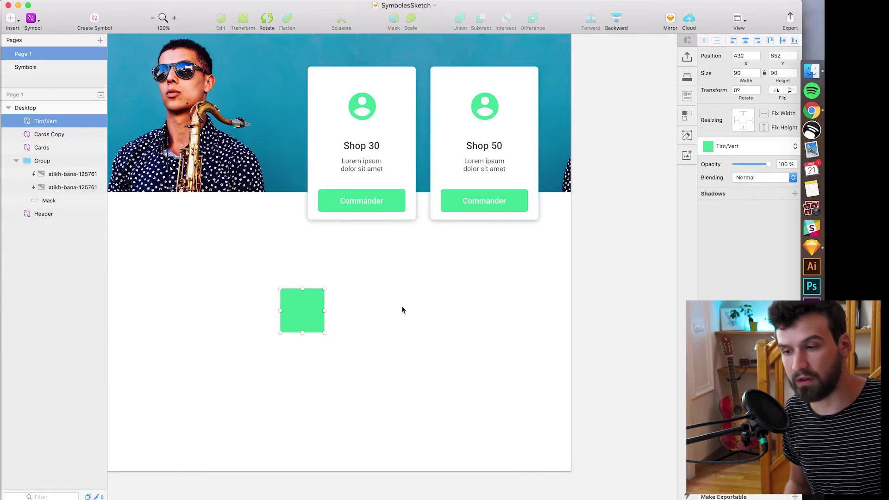
key("Delete")
scroll(396, 225, "up", 3)
left_click(415, 293)
double_click(415, 294)
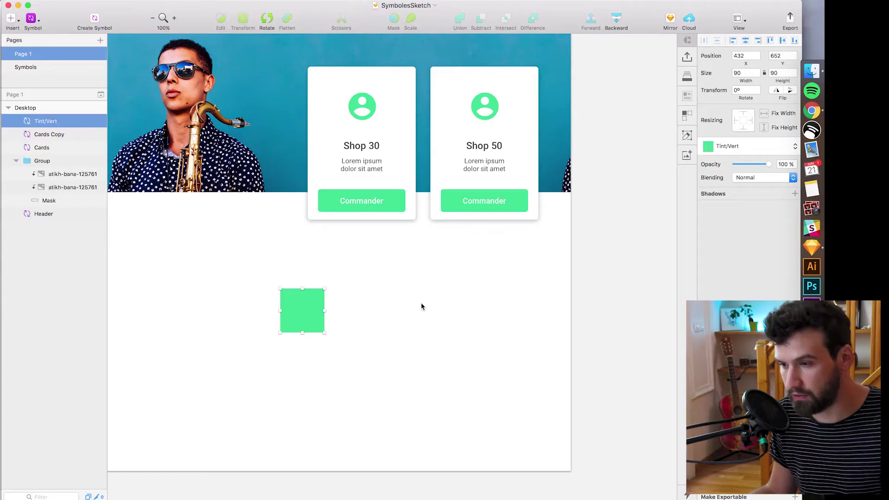
scroll(421, 305, "up", 3)
Step: Open the Cards symbol from the page and change the account icon's fill to dark magenta
double_click(328, 304)
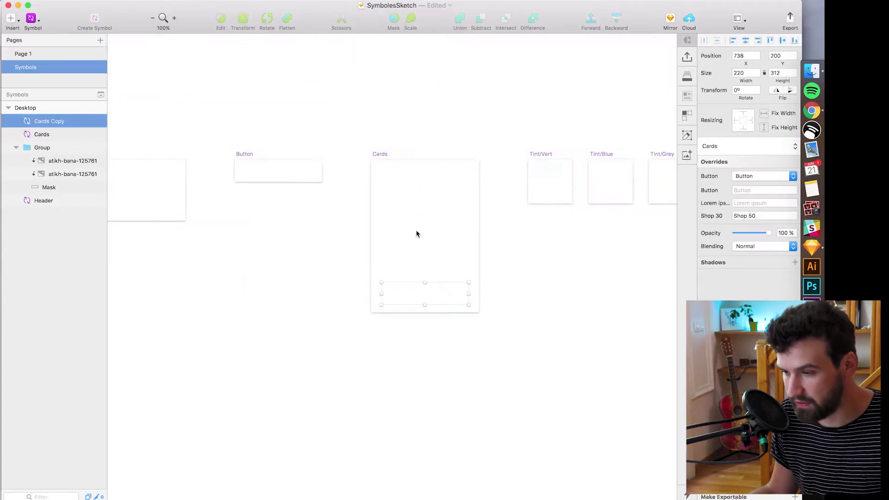
left_click(435, 183)
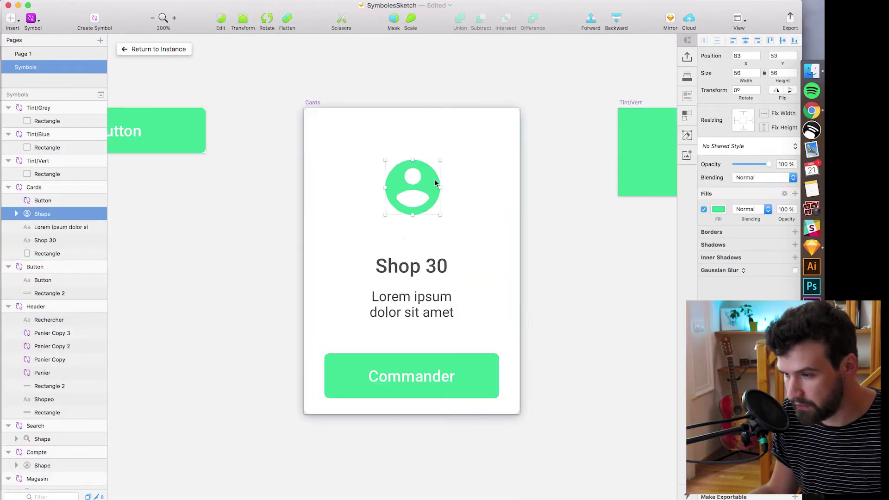
left_click(717, 210)
left_click_drag(756, 295, 755, 310)
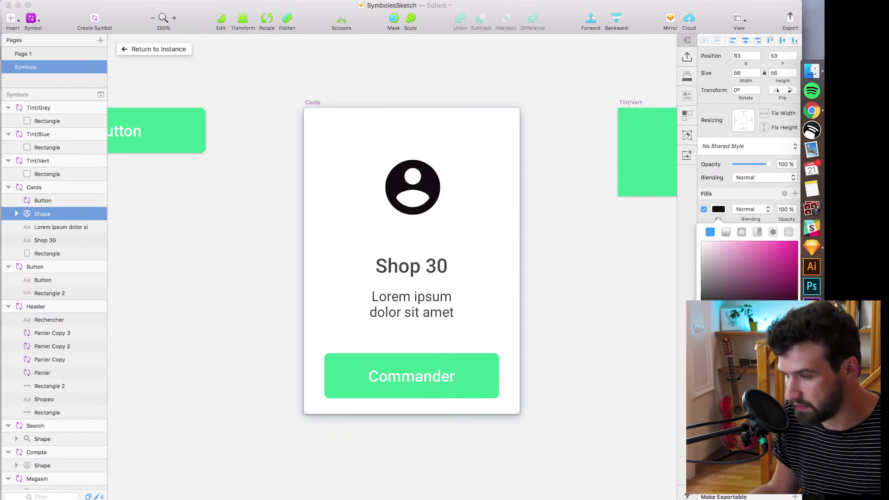
left_click(793, 276)
left_click(152, 37)
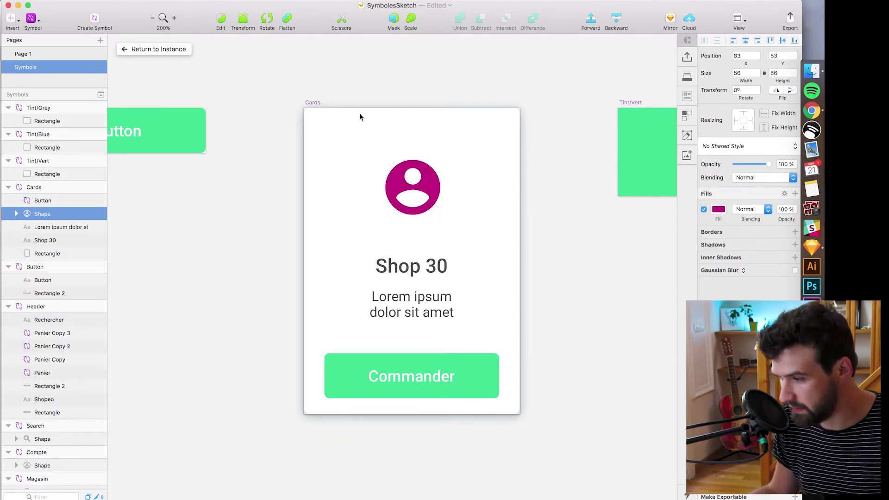
Step: Insert a Tint/Vert symbol instance into the Cards symbol, centred over the account icon
left_click(108, 2)
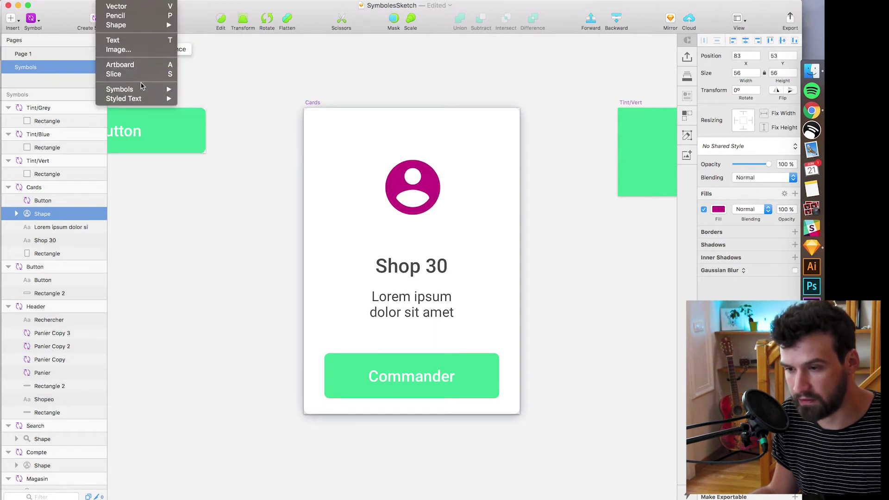
mouse_move(139, 89)
mouse_move(212, 186)
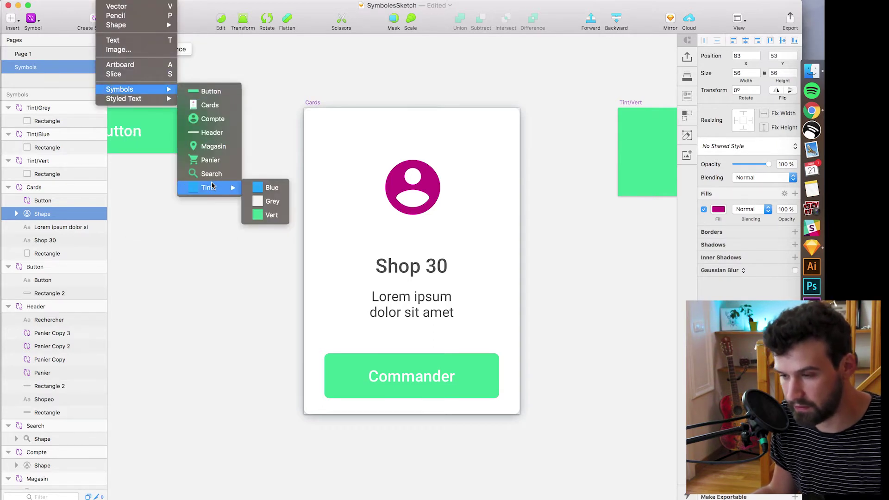
left_click(275, 221)
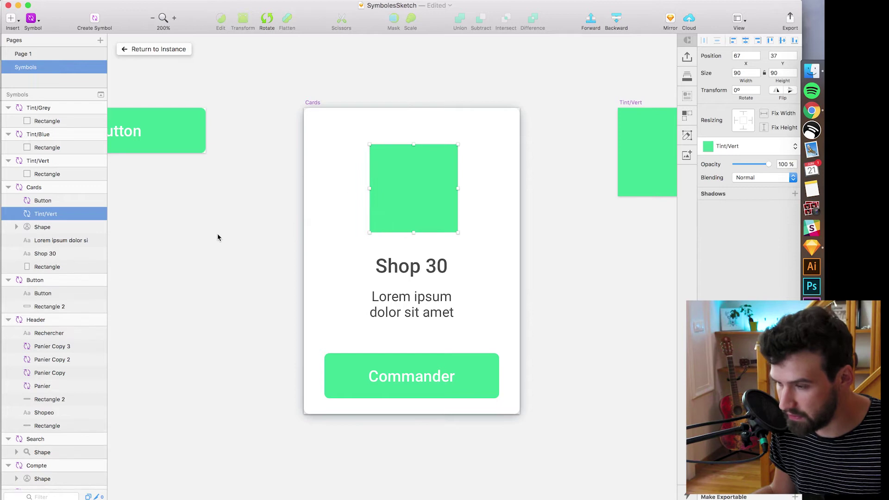
Step: Group the Tint/Vert instance with the account icon shape and make the icon the mask for the tint
left_click(54, 229, "shift")
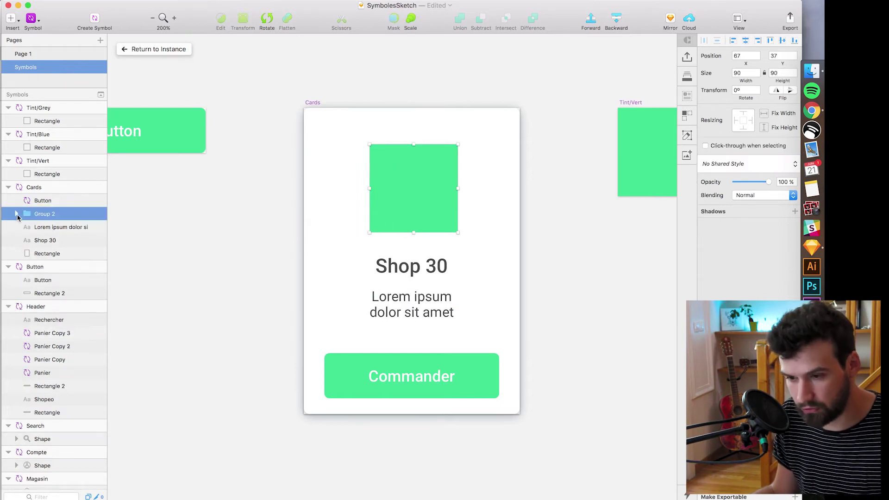
key("super+g")
left_click(55, 228)
key("ctrl+super+m")
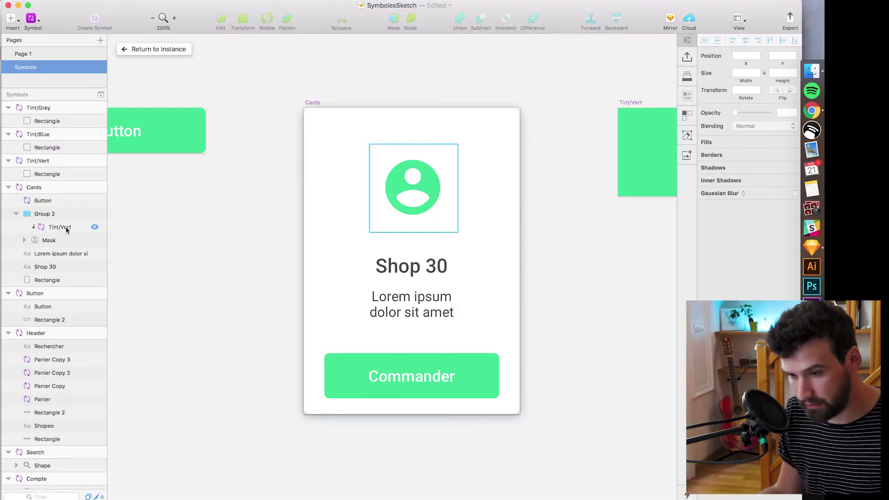
left_click(88, 227)
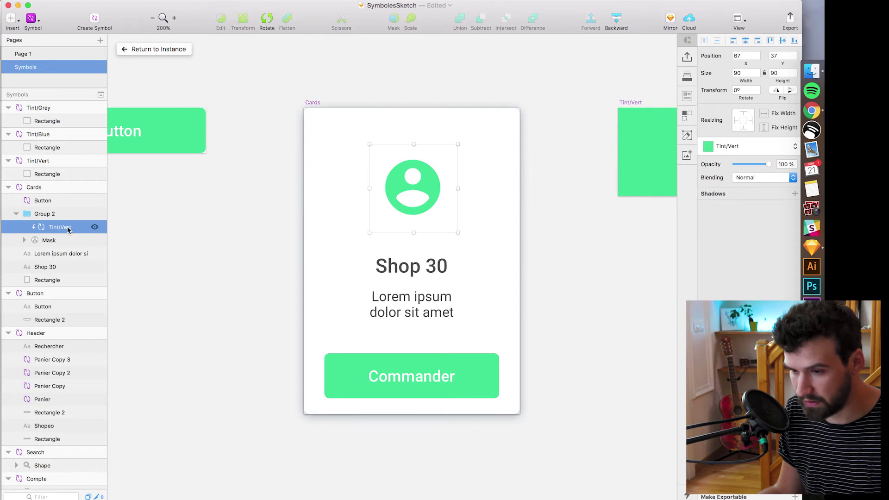
left_click(61, 240)
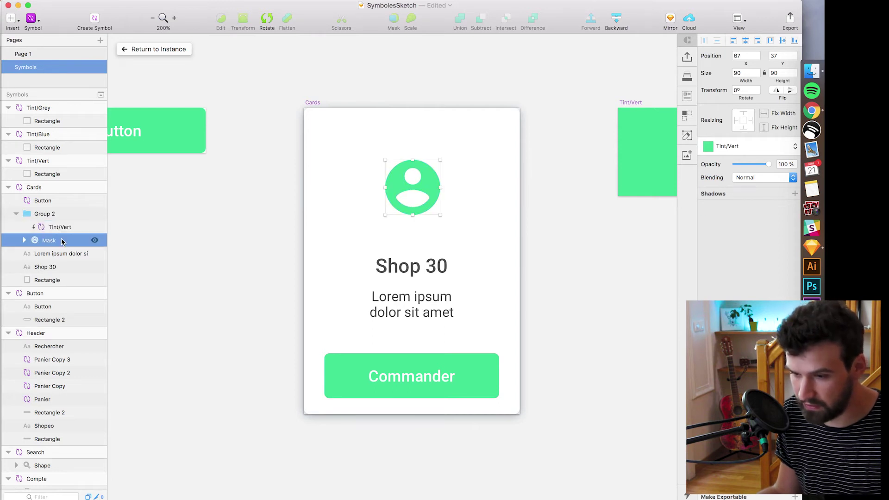
Step: Return to the page and try the second card's tint override with Tint/Blue and Tint/Vert, ending on Tint/Blue
left_click(158, 49)
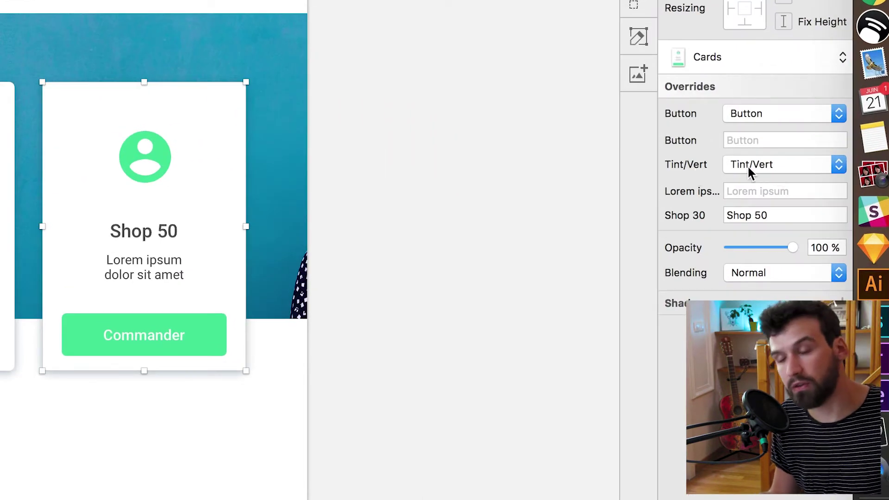
left_click(748, 165)
left_click(773, 121)
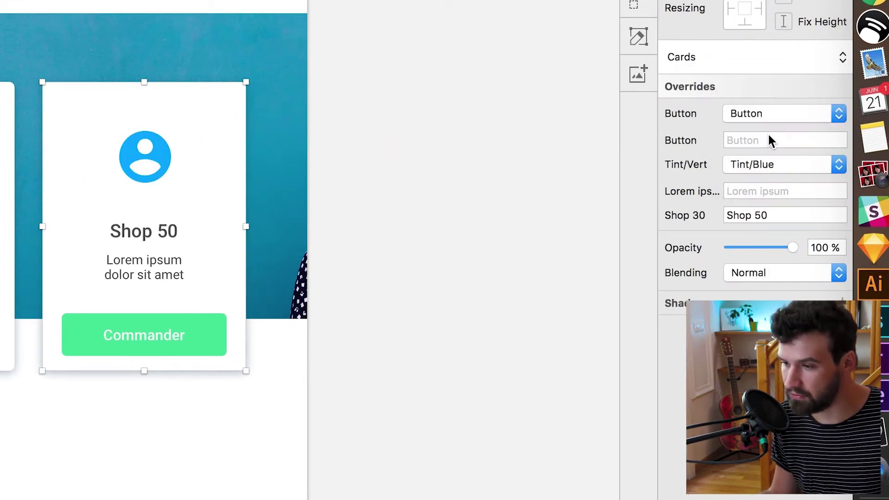
left_click(755, 168)
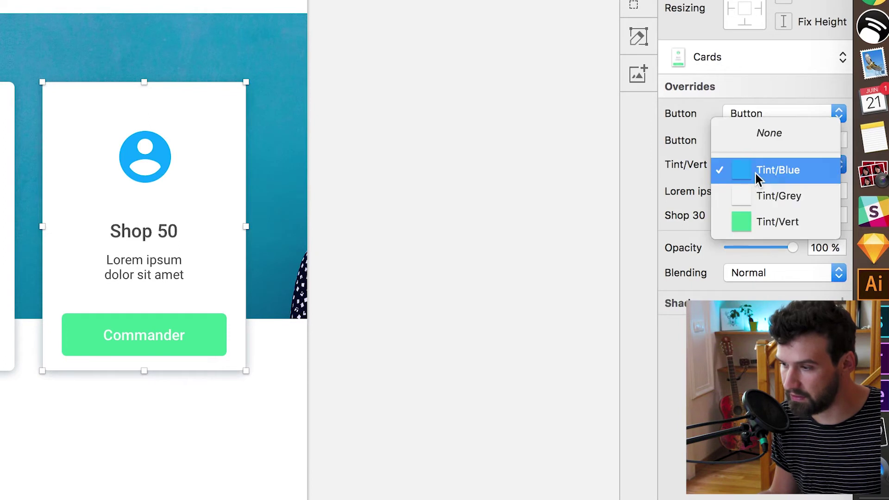
left_click(749, 227)
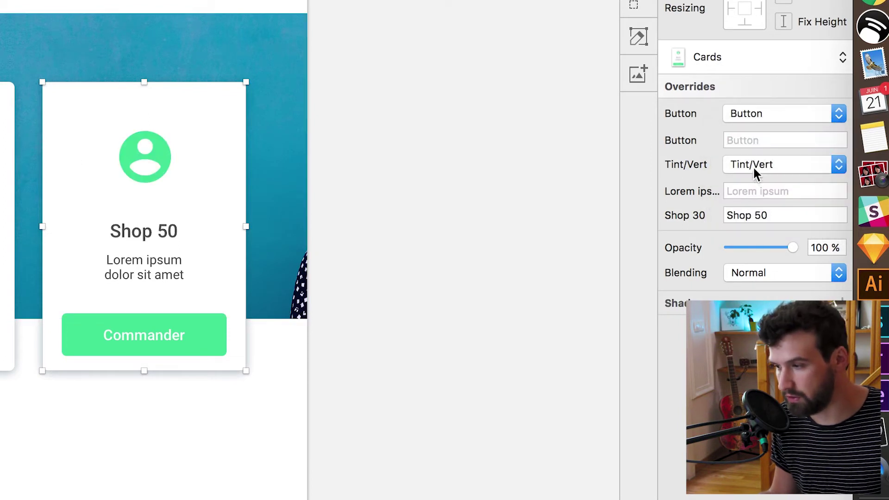
left_click(754, 168)
left_click(754, 123)
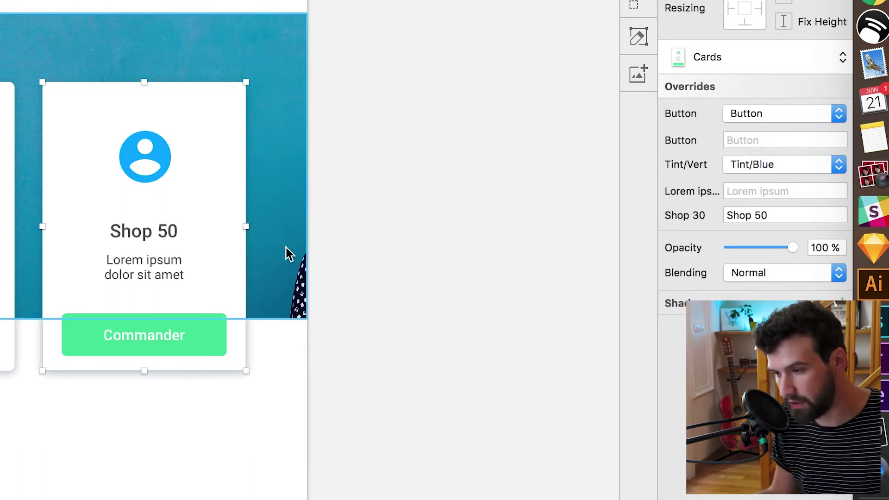
Step: Open the Cards symbol and rename the Tint/Vert layer inside the icon group as ChoiceColor
double_click(174, 180)
left_click(29, 217)
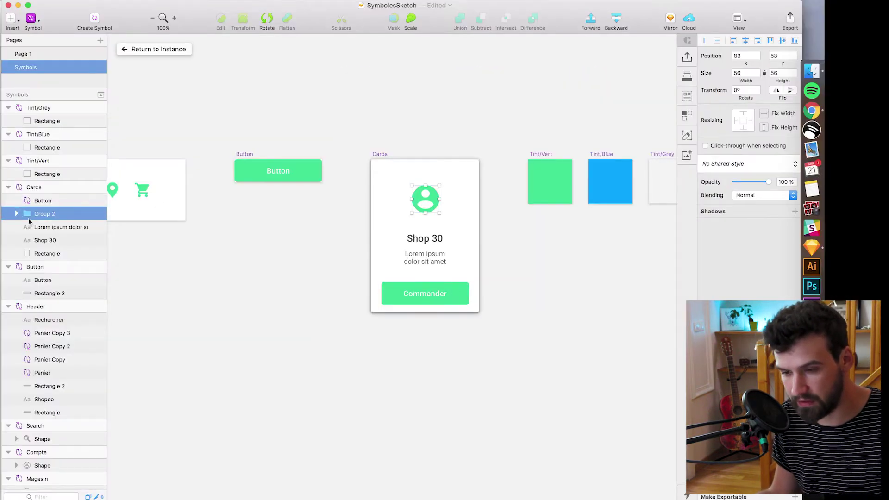
left_click(16, 214)
left_click(63, 227)
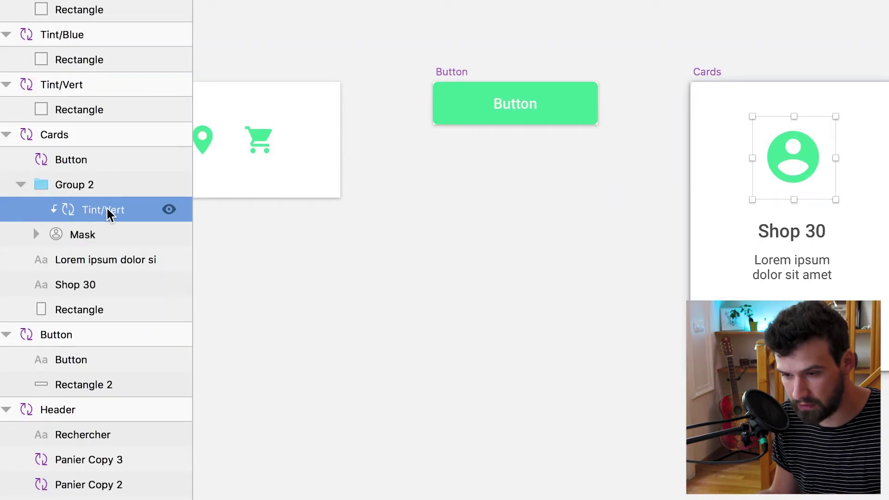
left_click(62, 226)
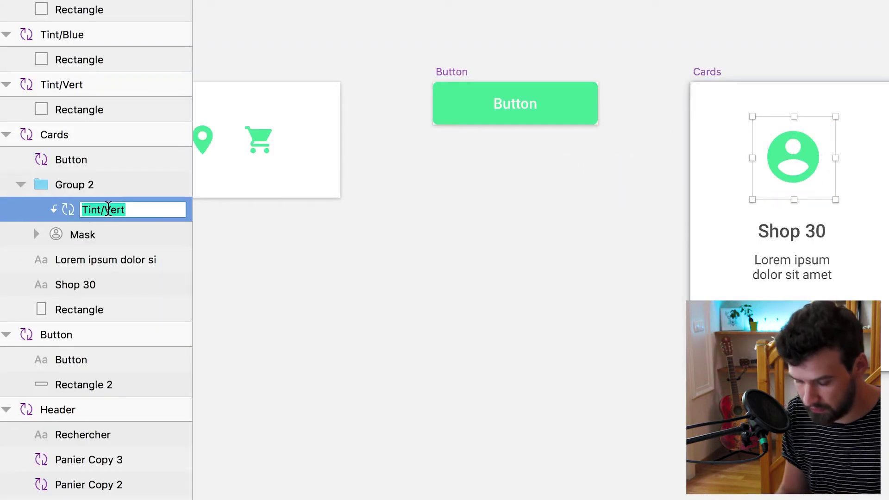
type("ChoiceCol")
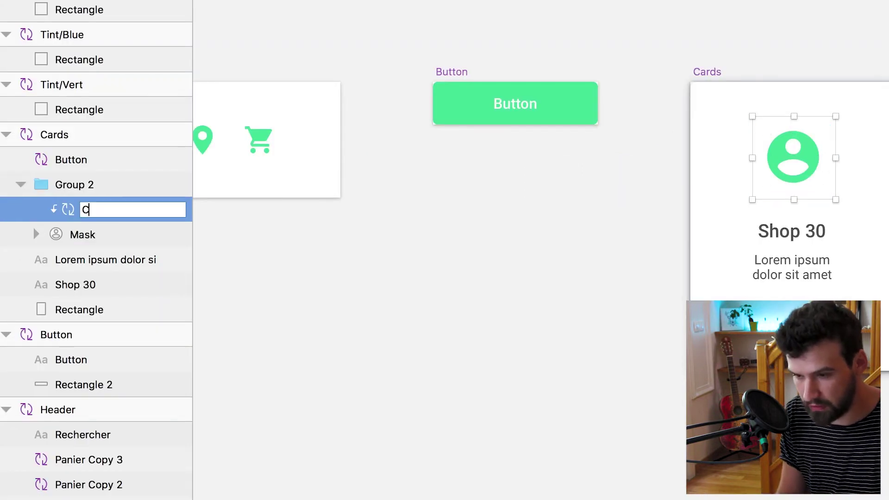
type("or")
key("Return")
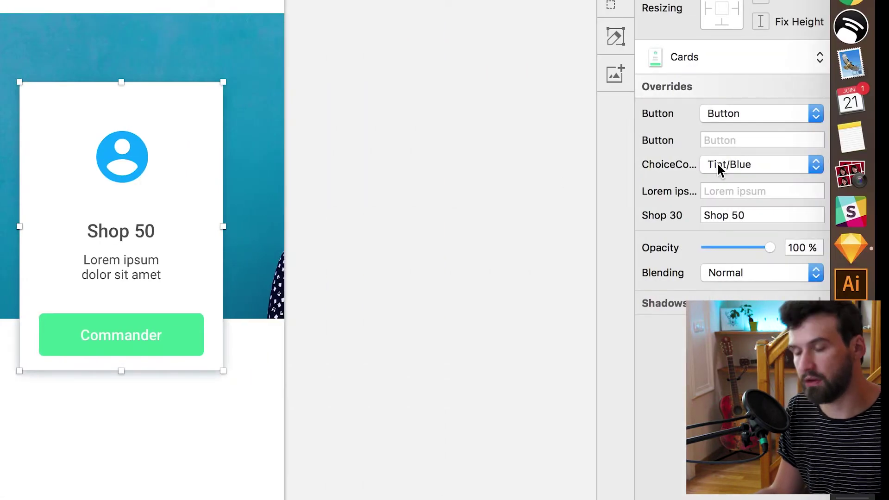
Step: Open the Button symbol from the second card and set its background rectangle's fill to dark grey
left_click(328, 187)
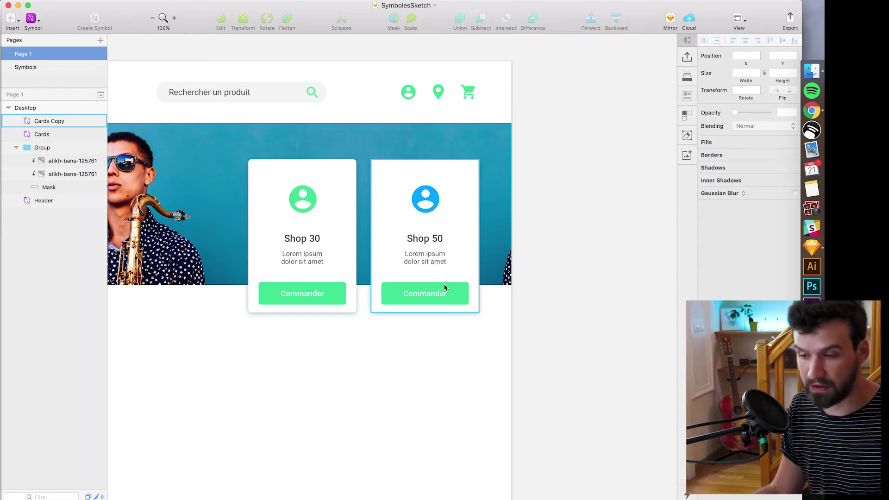
double_click(440, 296)
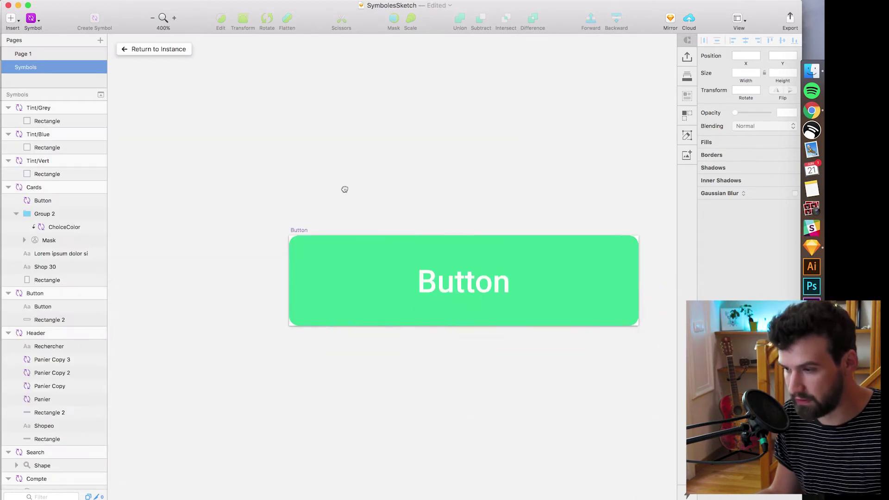
left_click(718, 227)
left_click_drag(741, 278, 676, 319)
Step: Insert a Tint/Vert symbol instance over the button's background and widen it to 192 to cover the whole button
left_click(31, 18)
mouse_move(70, 128)
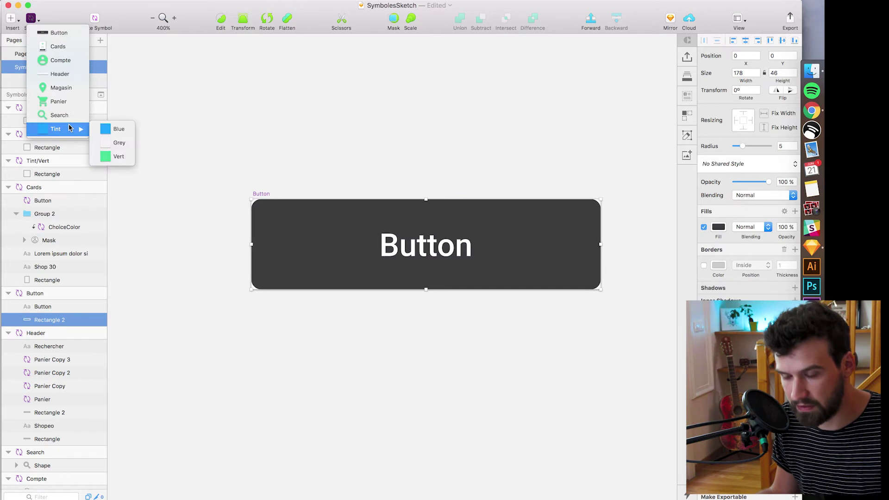
left_click(118, 157)
left_click_drag(324, 182, 323, 171)
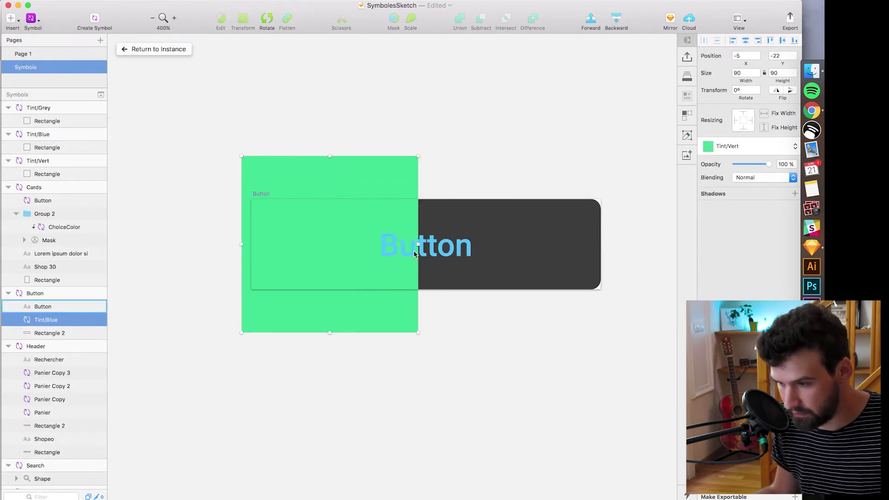
left_click_drag(418, 244, 618, 249)
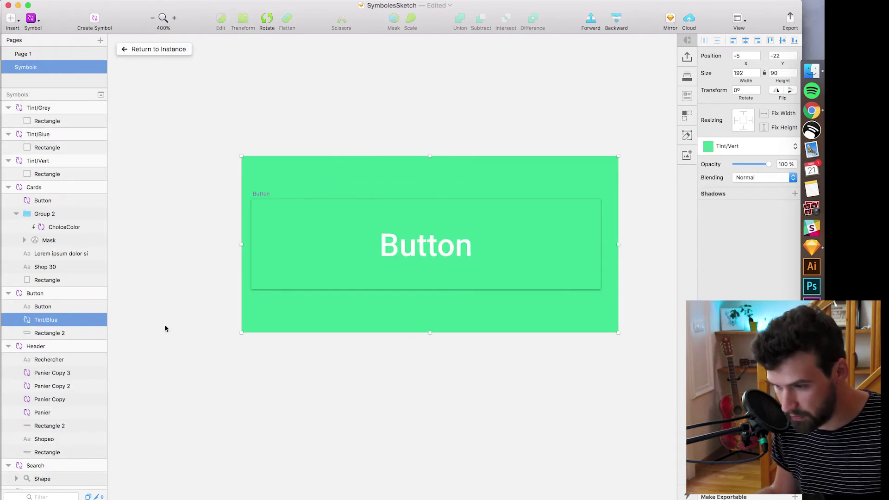
Step: Group the tint instance with the button's background rectangle and make the rectangle the mask for the tint
left_click(55, 337, "shift")
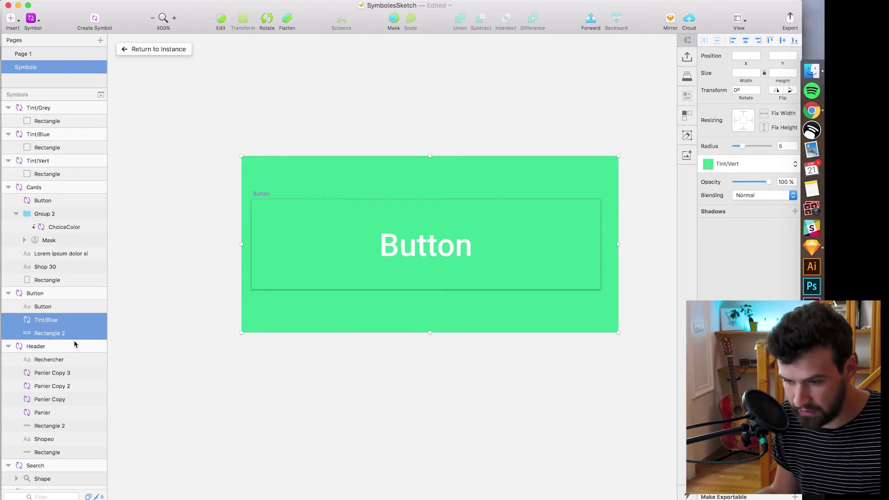
key("super+g")
key("ctrl+super+m")
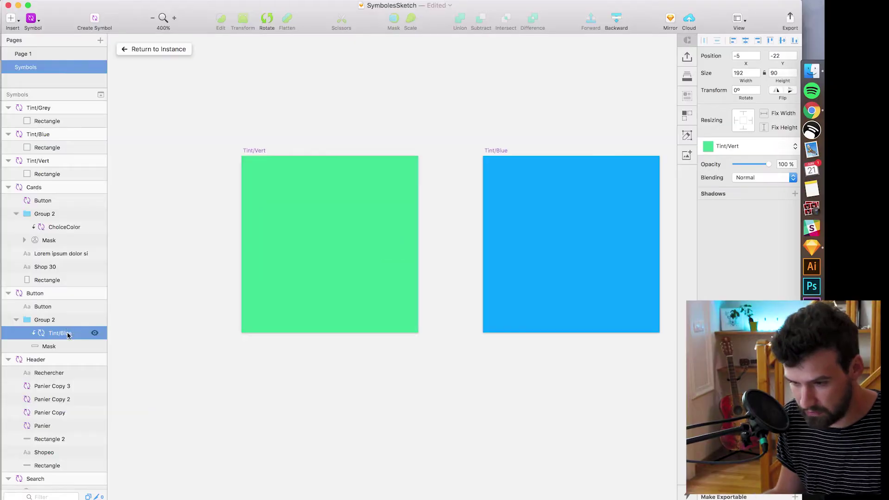
Step: Rename the tint instance inside the Button symbol's group as ChoiceColor
double_click(69, 333)
type("ChoiceCOlo")
key("BackSpace")
key("BackSpace")
key("BackSpace")
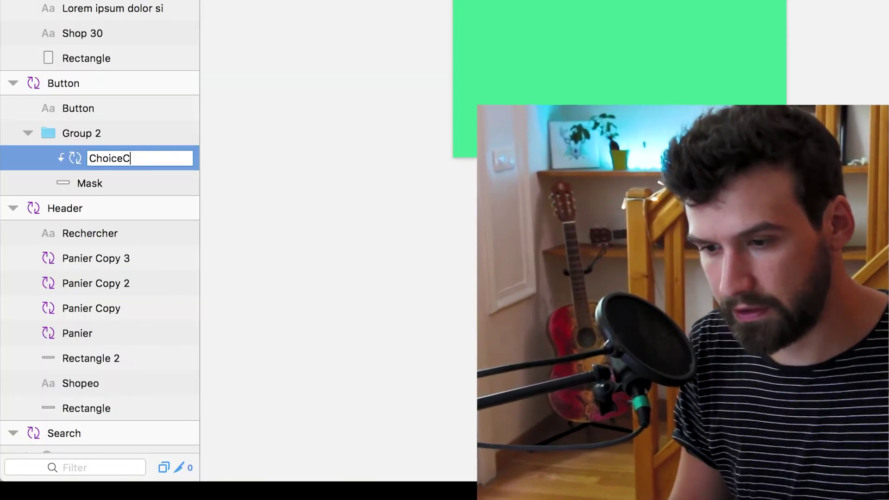
type("olor")
key("Return")
Step: Return to the page, set the second card's button ChoiceColor override to Tint/Blue, and save the document
key("super+1")
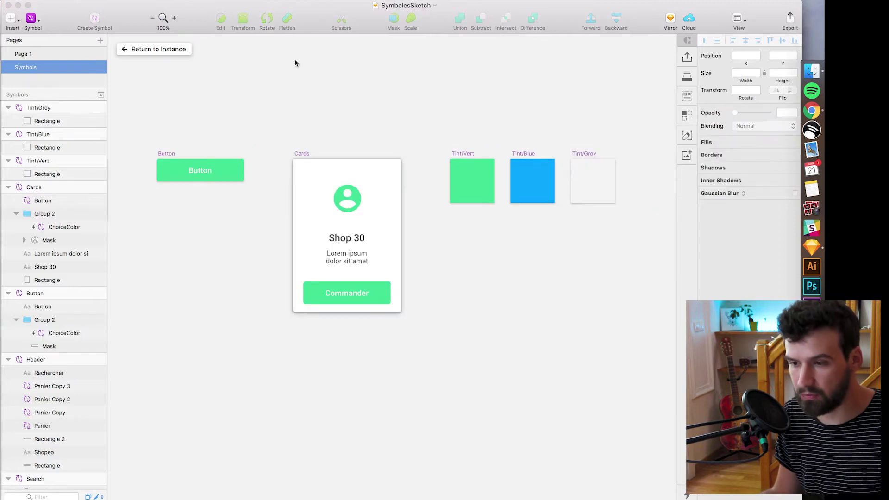
left_click(178, 52)
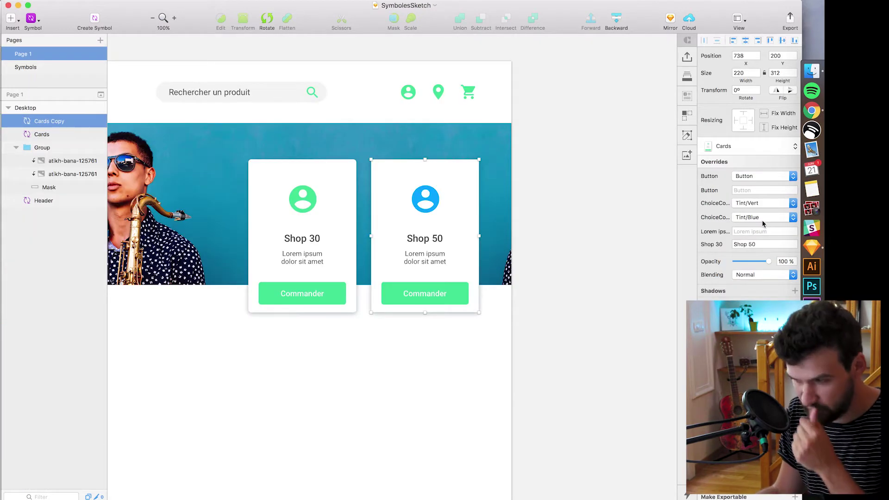
left_click(761, 217)
left_click(760, 194)
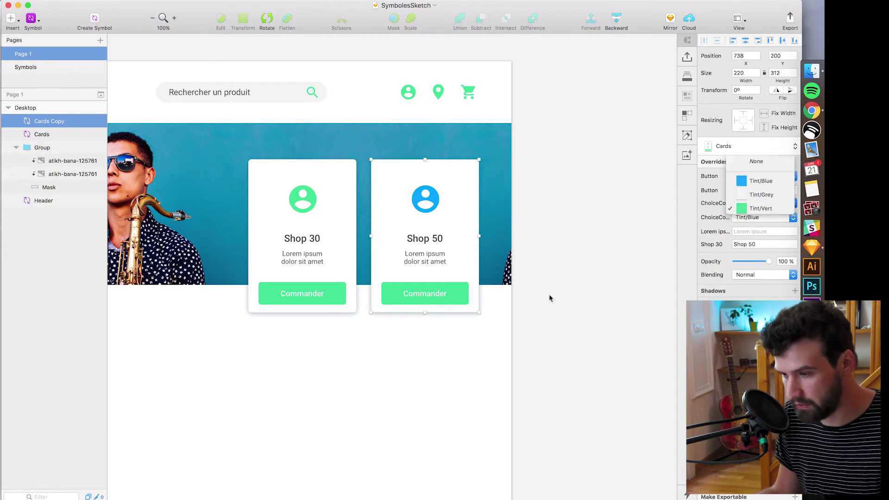
left_click(612, 315)
key("super+s")
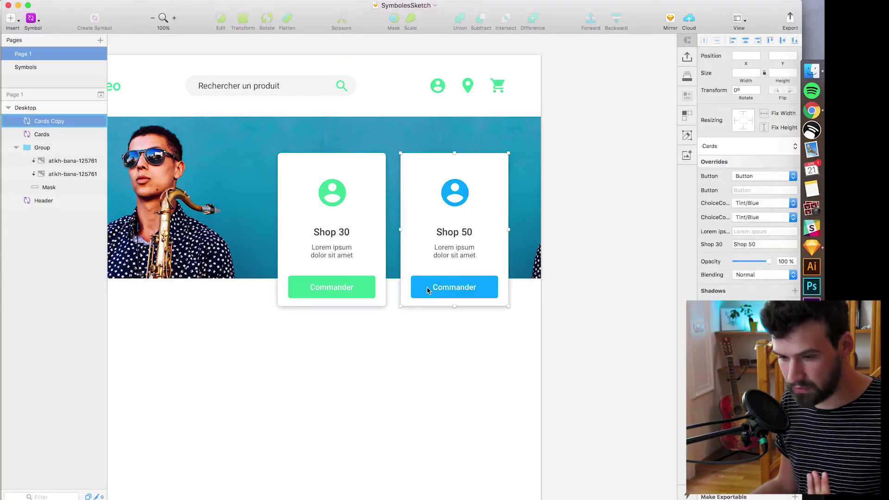
Step: Open the Button symbol from the second card and fully round the corners of its background rectangle
double_click(427, 289)
left_click_drag(745, 145, 824, 150)
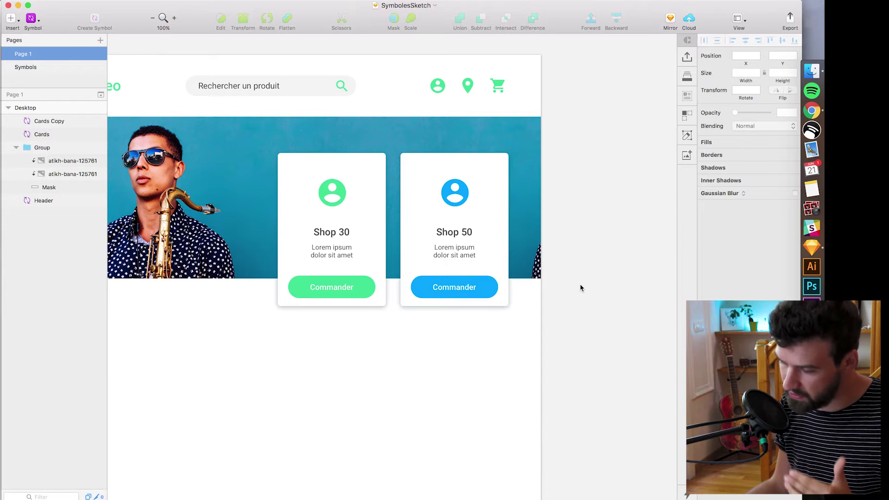
Step: Open the Cards symbol, lock its Shop 30 text layer, and return to the card instance on the page
left_click(466, 258)
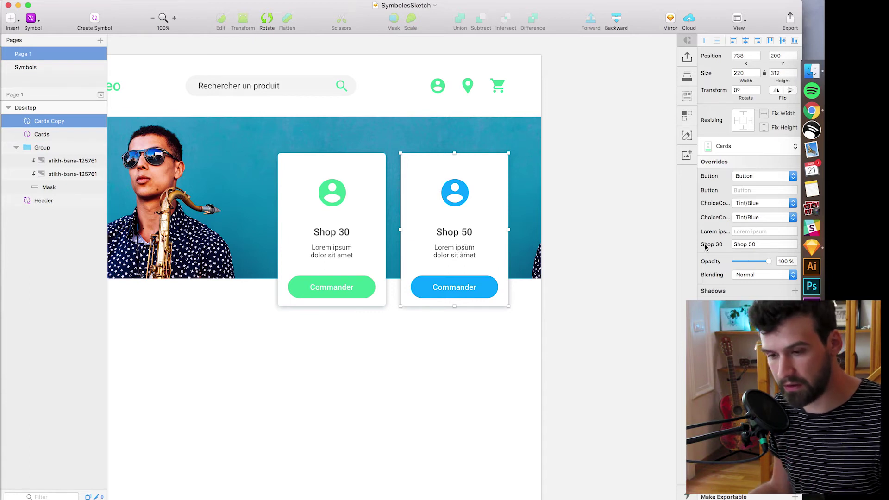
key("Return")
key("alt")
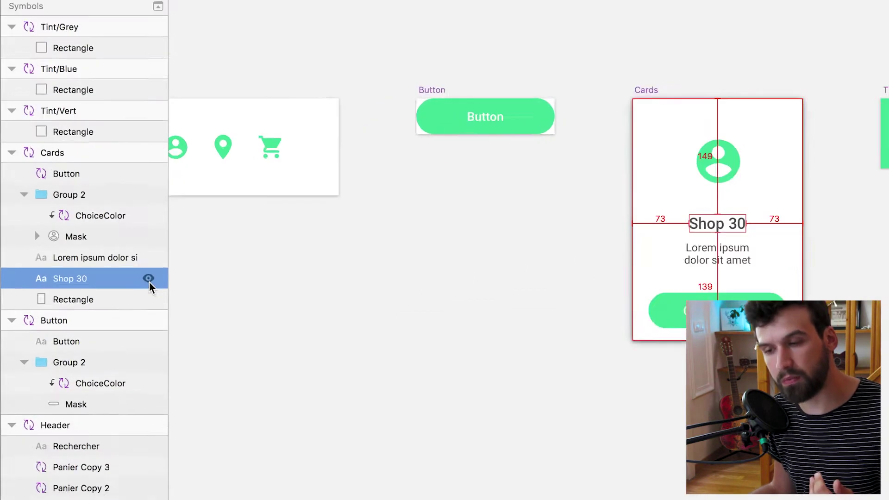
left_click(95, 268, "alt")
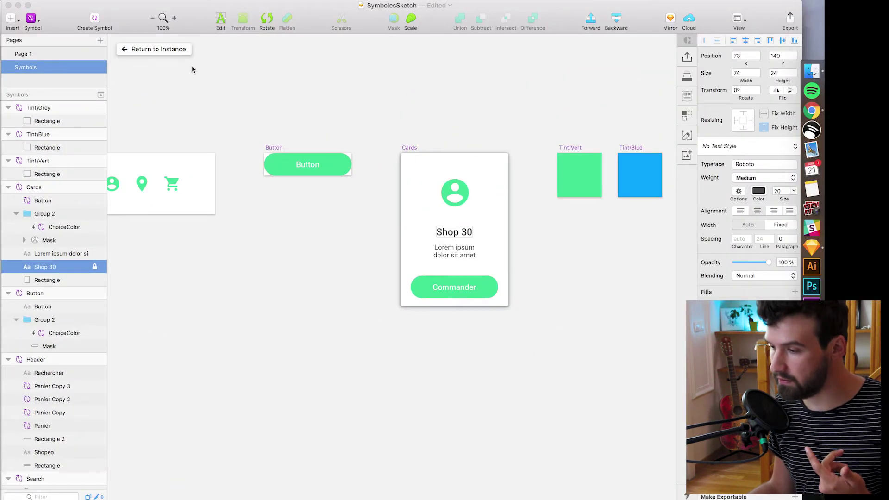
left_click(171, 48)
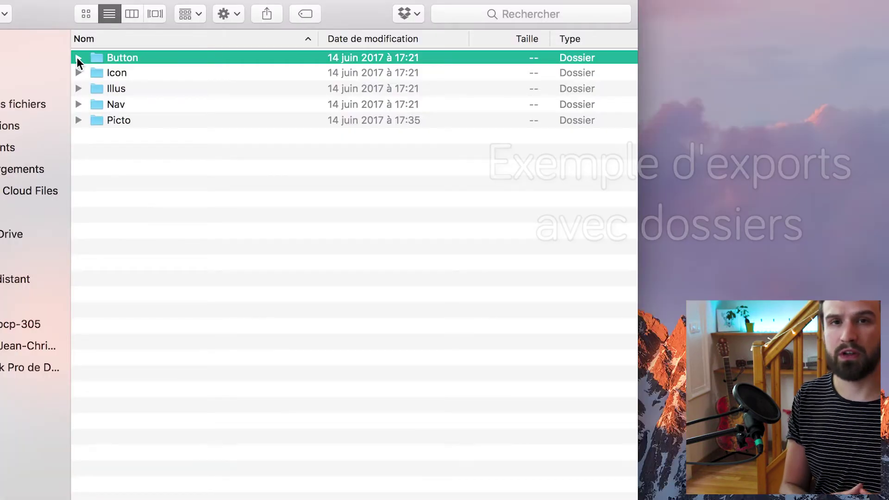
Step: Examine the Button, Picto and Icon export folders in Finder, and the nested icons/bubble symbol folders in Sketch
left_click(78, 58)
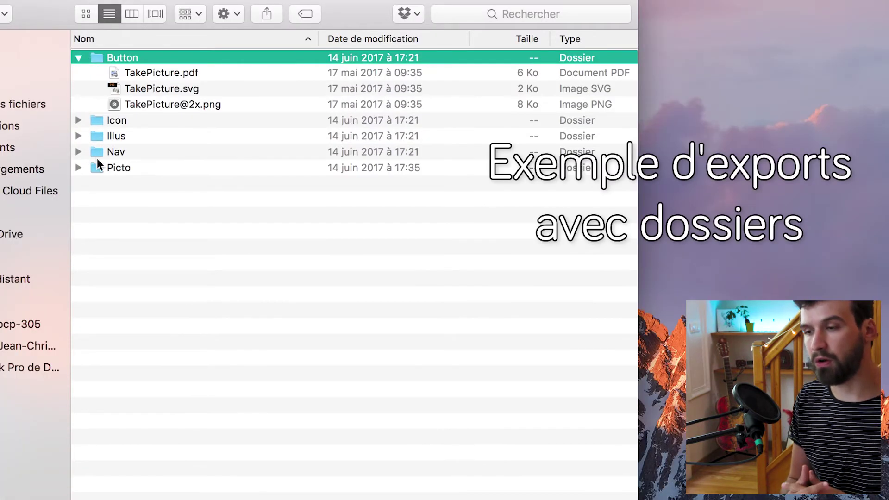
left_click(78, 168)
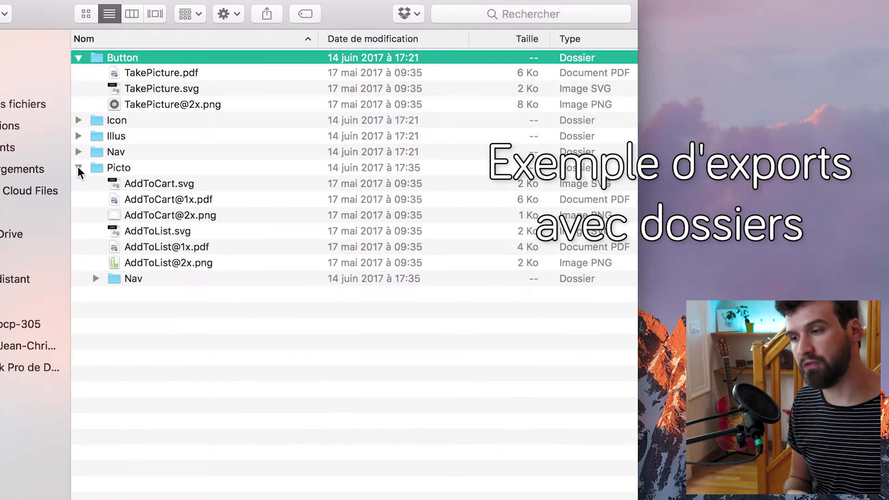
left_click(78, 122)
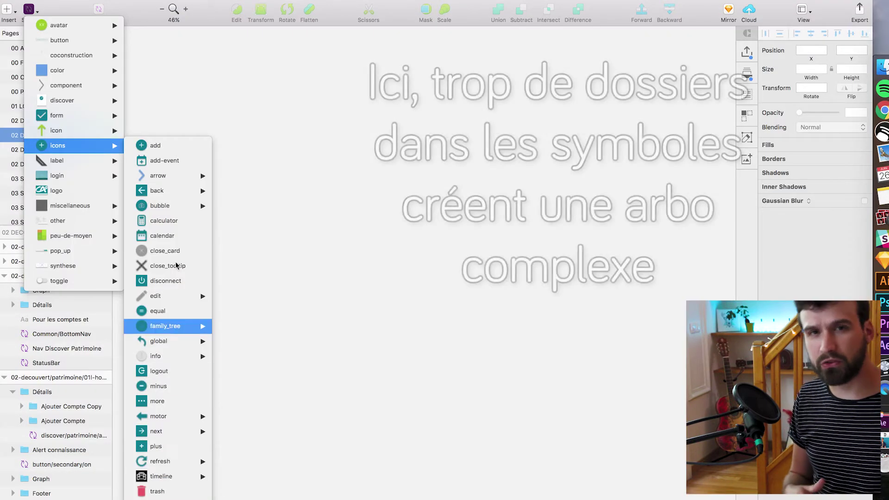
mouse_move(183, 207)
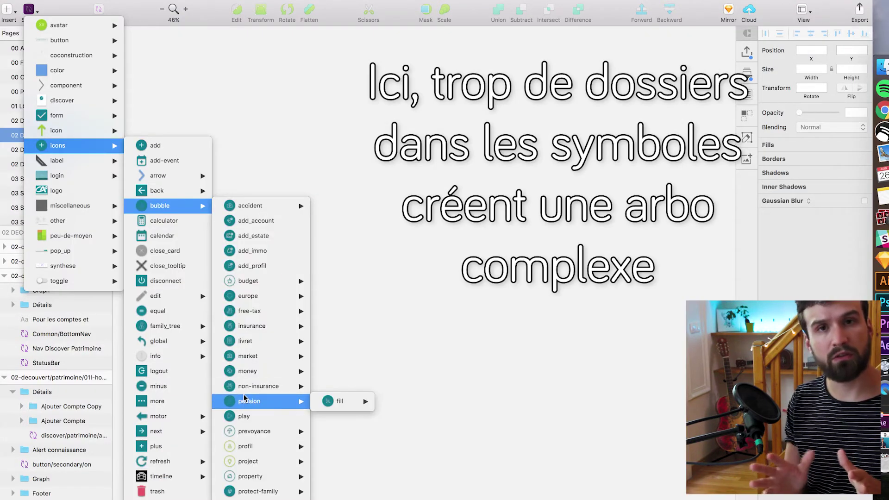
mouse_move(261, 373)
mouse_move(342, 371)
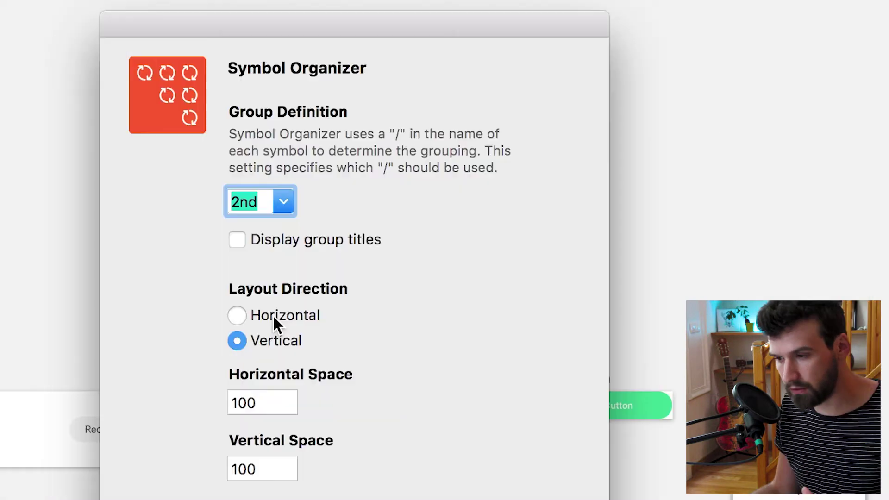
Step: Arrange the symbols with Symbol Organizer using group titles, horizontal layout and 100 spacing in both directions
left_click(273, 315)
left_click(263, 343)
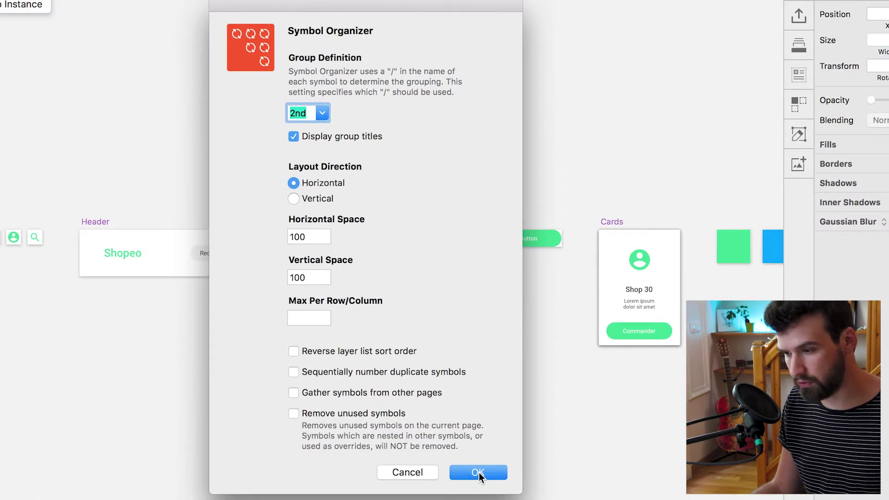
left_click(479, 472)
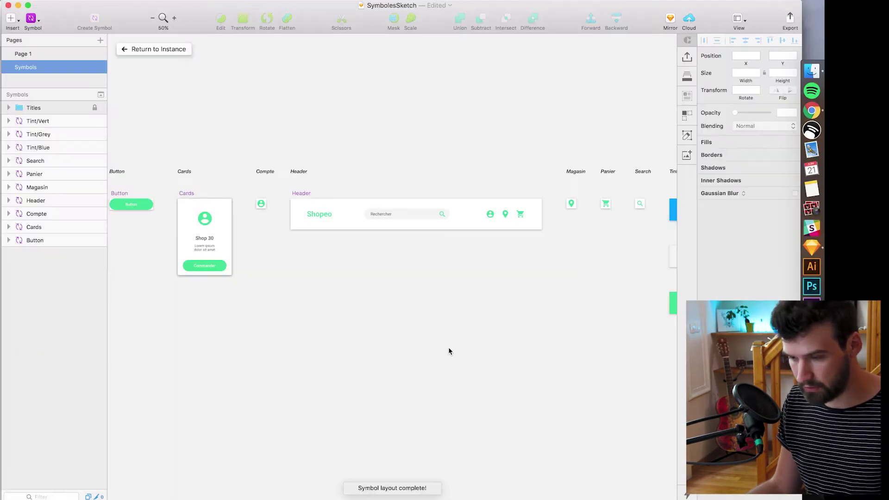
scroll(448, 351, "left", 5)
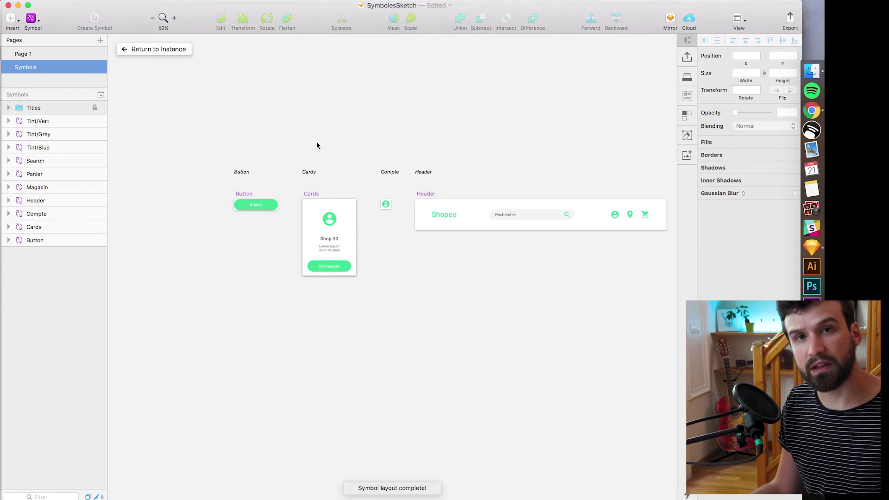
scroll(317, 146, "right", 12)
scroll(230, 143, "left", 10)
scroll(512, 157, "right", 2)
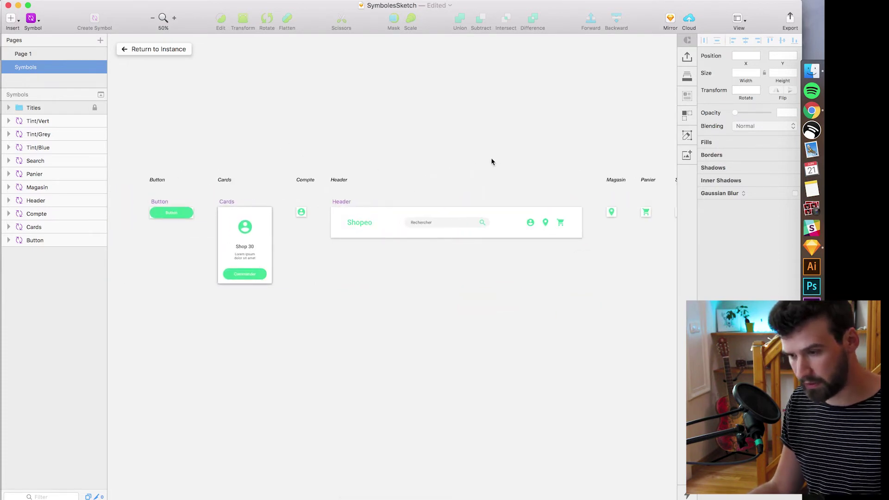
Step: Run Symbol Organizer again with the layout direction set to Vertical
key("super+shift+o")
left_click(370, 178)
left_click(488, 363)
scroll(473, 135, "down", 3)
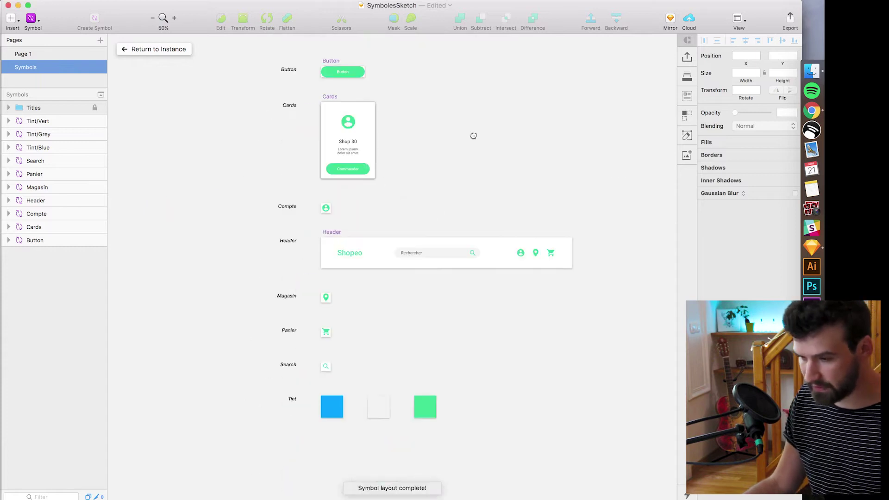
Step: Rename the Magasin symbol as Icon/Magasin
key("super+equal")
key("super+equal")
scroll(496, 246, "down", 4)
scroll(496, 246, "left", 5)
left_click(364, 163)
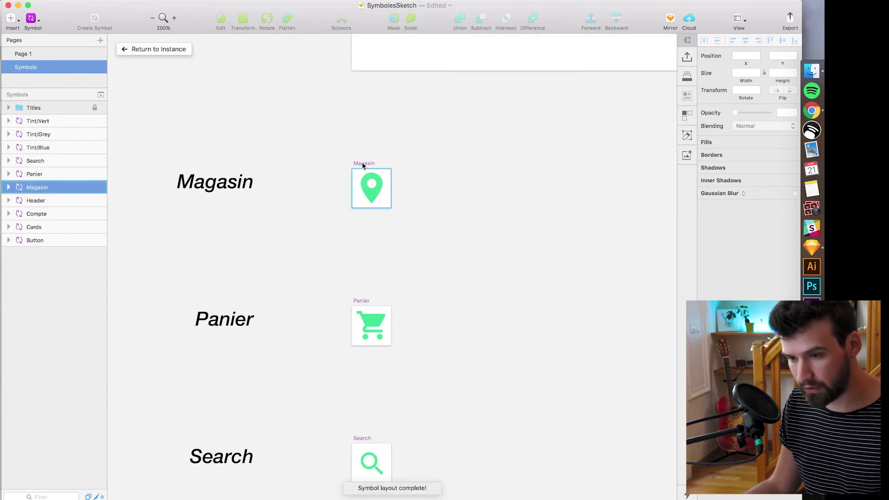
double_click(29, 187)
type("Icon/")
key("Return")
Step: Rename the Panier and Search symbols as Icon/Panier and Icon/Search
double_click(28, 175)
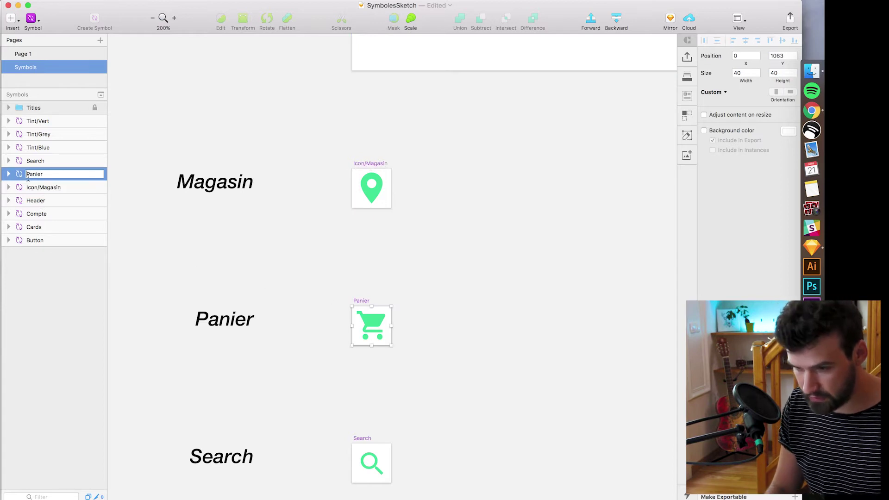
type("Icon/")
key("Return")
key("shift+Tab")
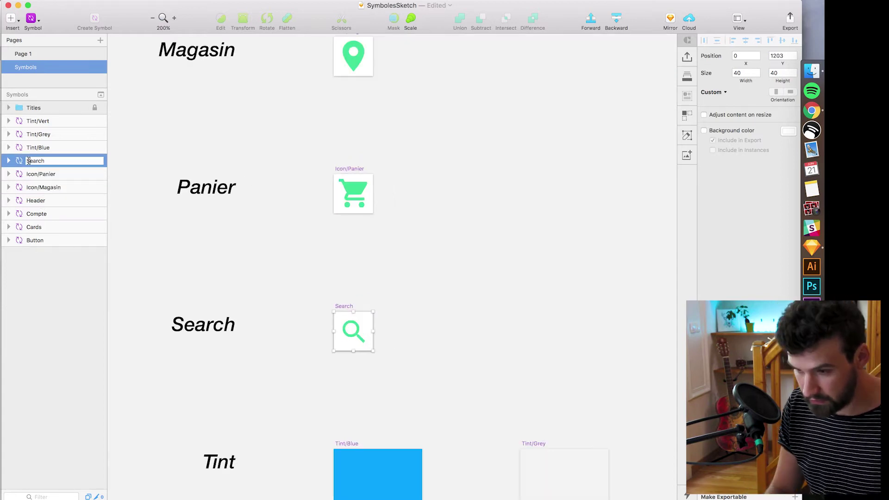
type("Icon/")
key("Return")
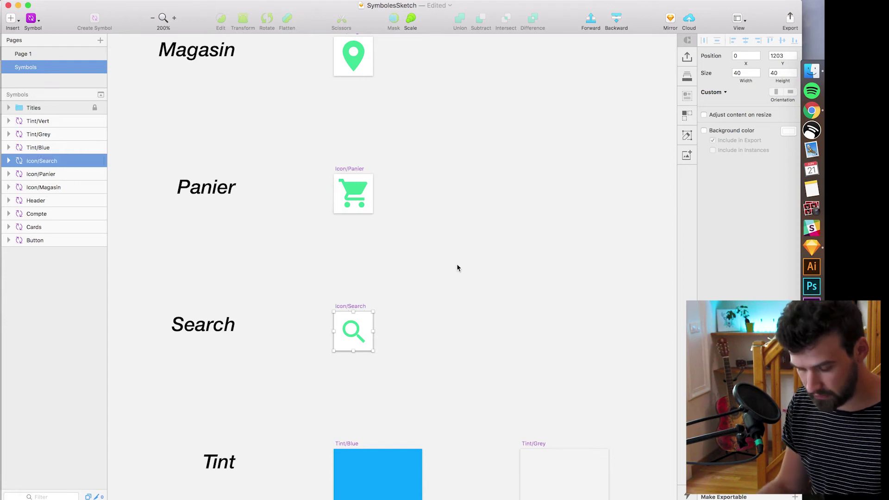
Step: Rearrange the symbols with Symbol Organizer in vertical layout so the Icon symbols are grouped, and review the arrangement
left_click(474, 274)
key("ctrl+super+o")
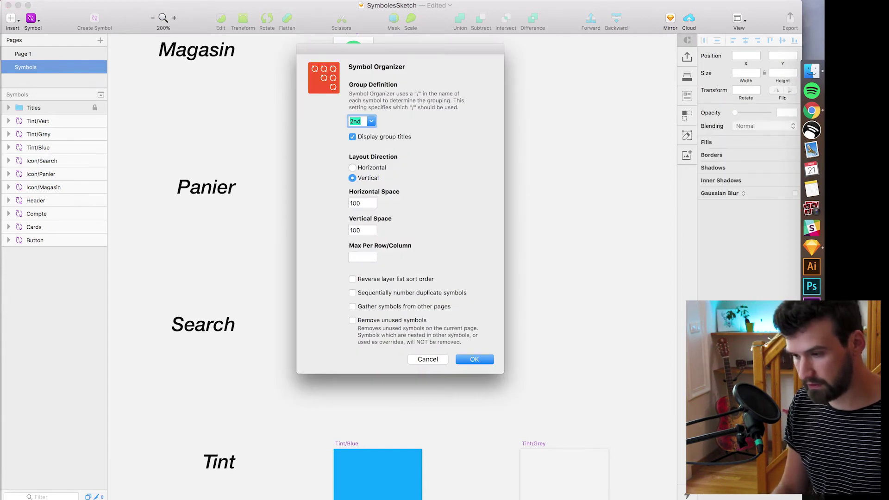
key("Return")
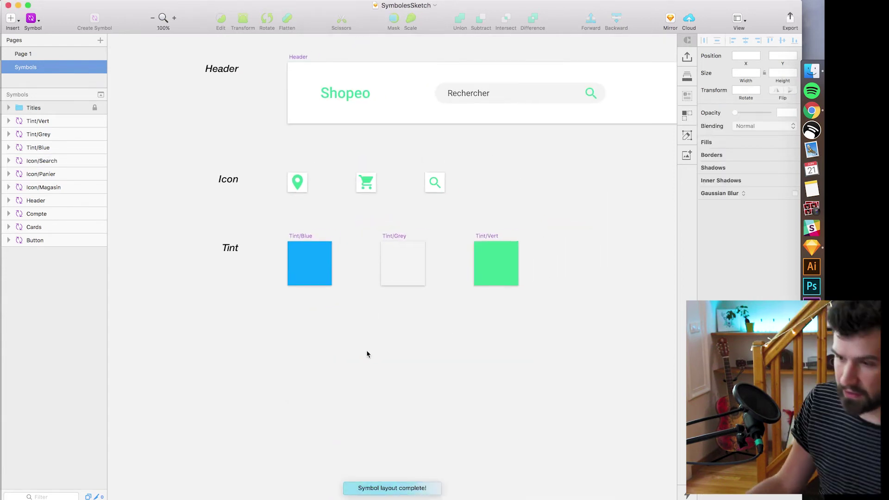
key("super+minus")
scroll(185, 253, "up", 5)
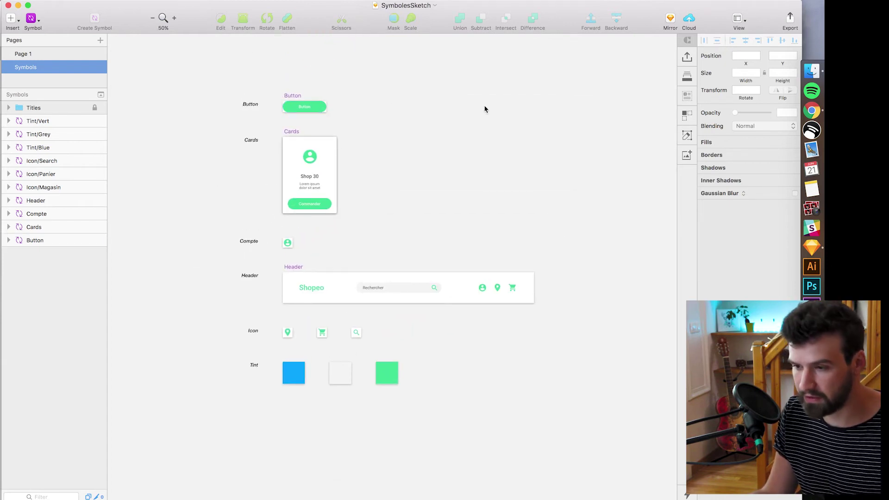
scroll(370, 234, "down", 3)
key("super+plus")
key("super+plus")
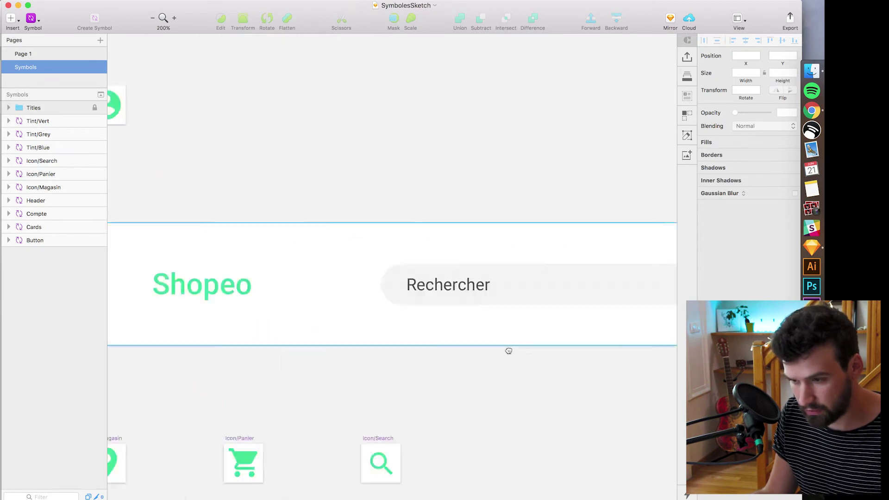
Step: Rename the Compte symbol as Icon/Compte and save the document
left_click(37, 214)
double_click(37, 214)
type("Icon/Compte")
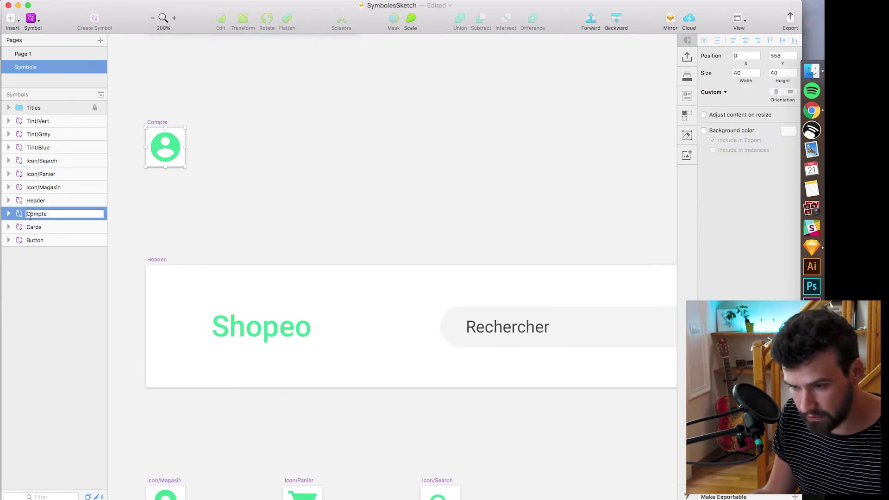
key("Return")
key("super+s")
Step: Run Symbol Organizer in vertical layout so the Compte icon joins the Icon group
key("super+alt+shift+o")
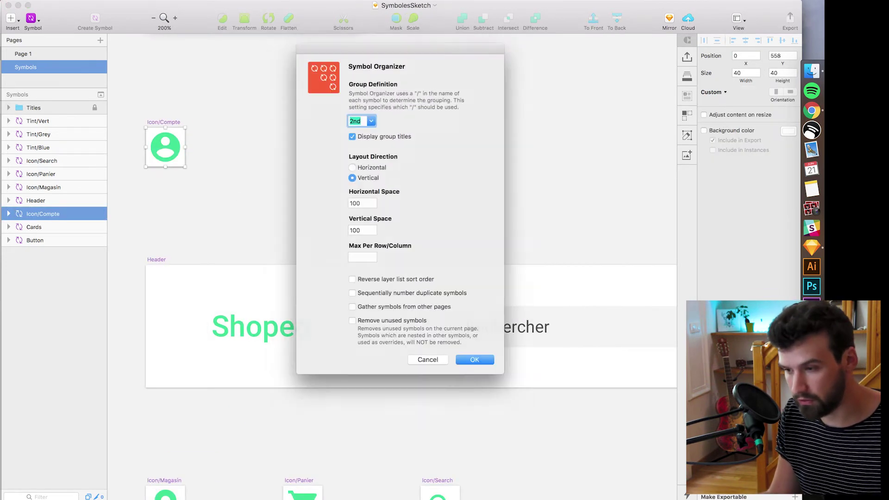
left_click(355, 197)
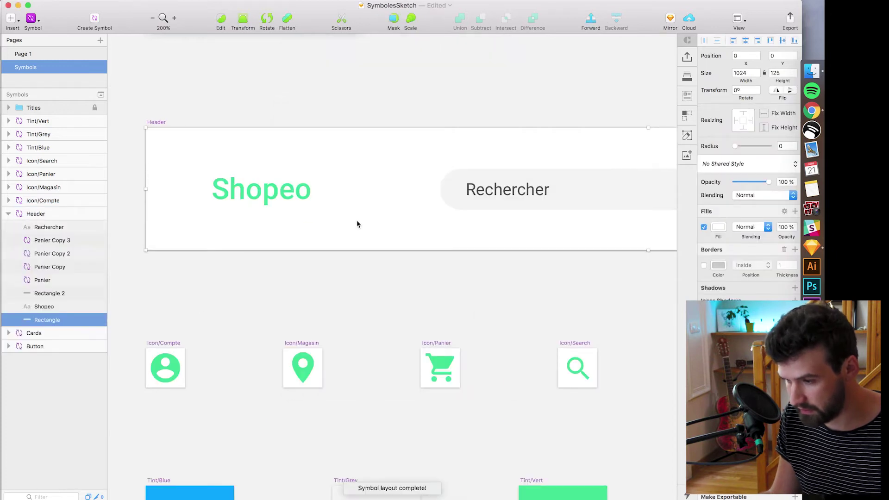
scroll(356, 220, "down", 3)
left_click(273, 335)
scroll(273, 335, "up", 3)
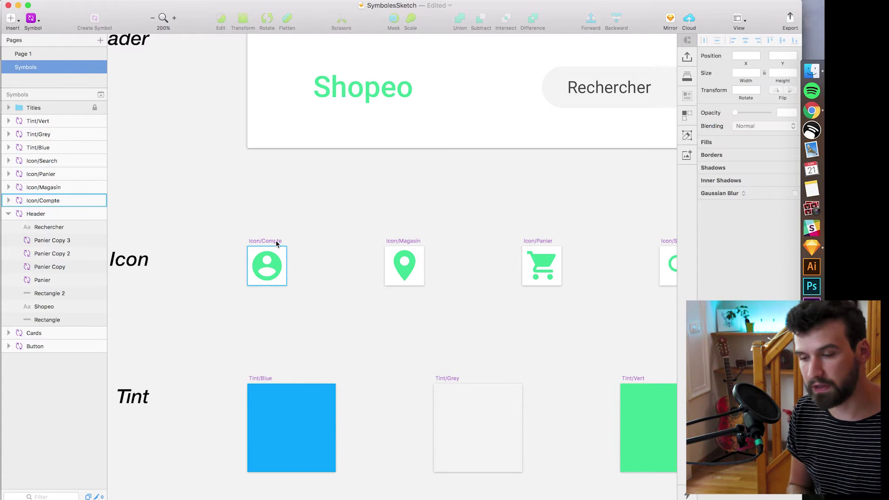
Step: Add the icon size to the account symbol's name, making it Icon/40_Compte
left_click(276, 241)
double_click(42, 200)
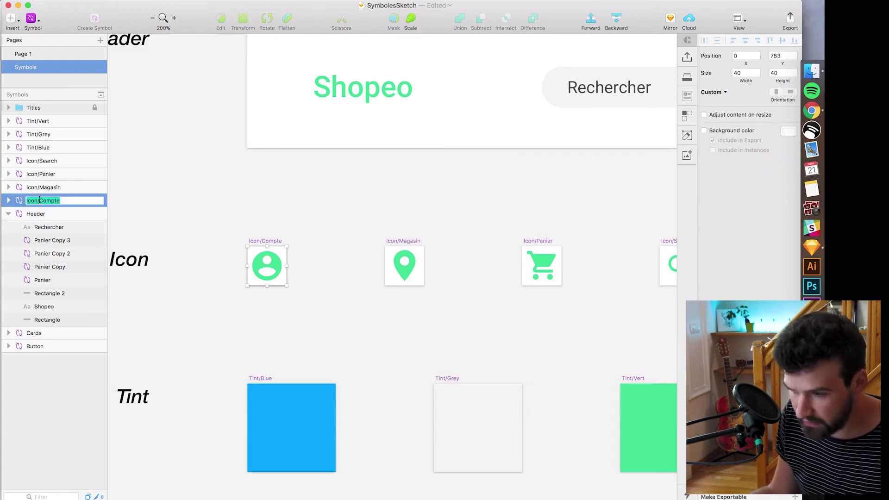
left_click(38, 200)
type("40")
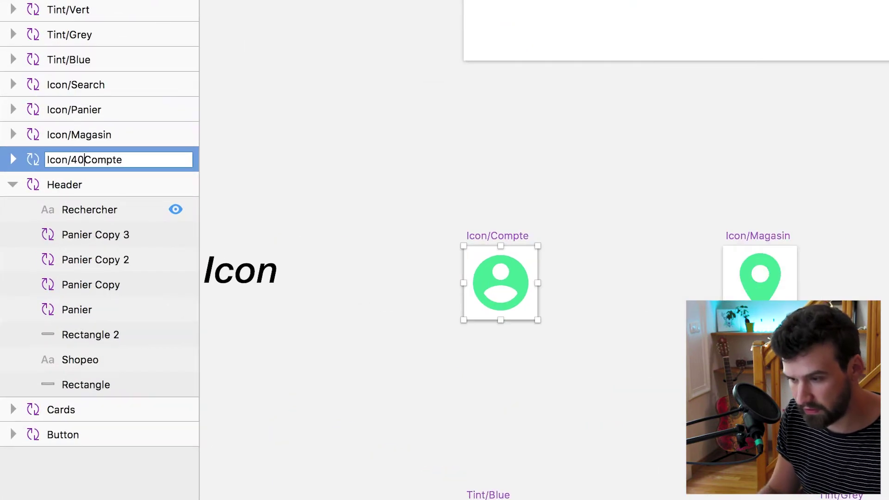
type("_")
key("Return")
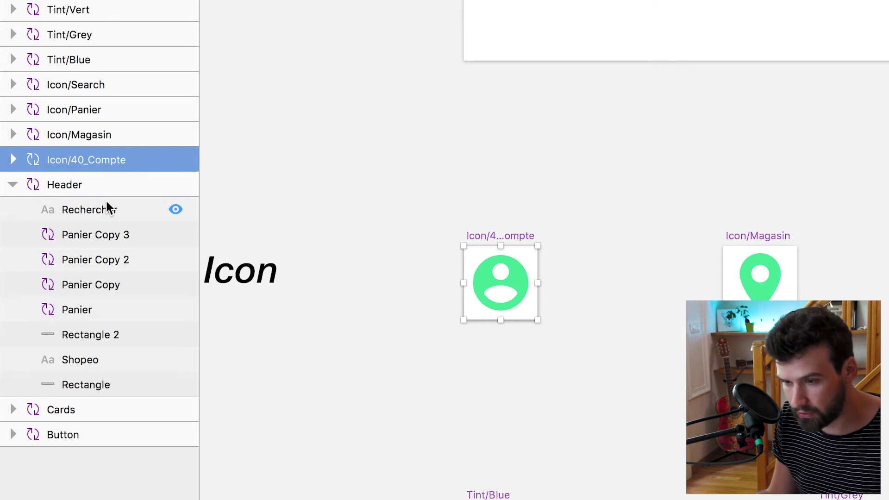
Step: Rename the Icon/Magasin and Icon/Panier symbols as Icon/40_Magasin and Icon/40_Panier
left_click(750, 236)
double_click(76, 135)
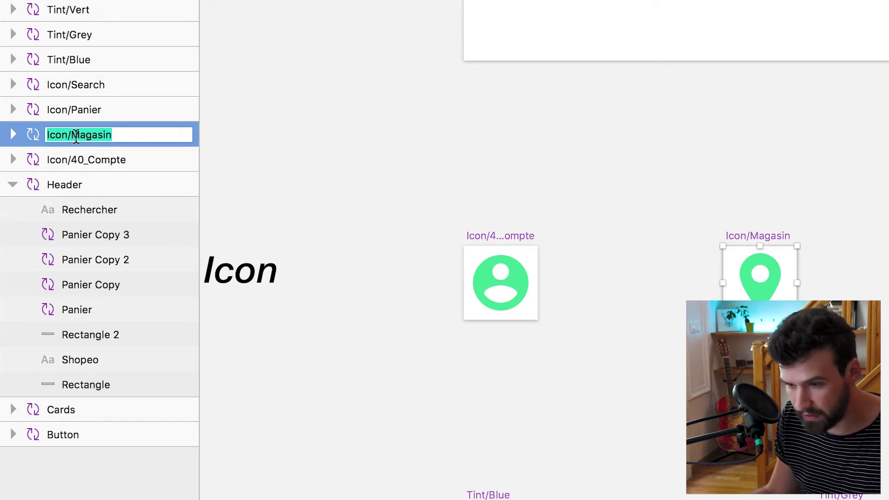
left_click(76, 135)
type("40_")
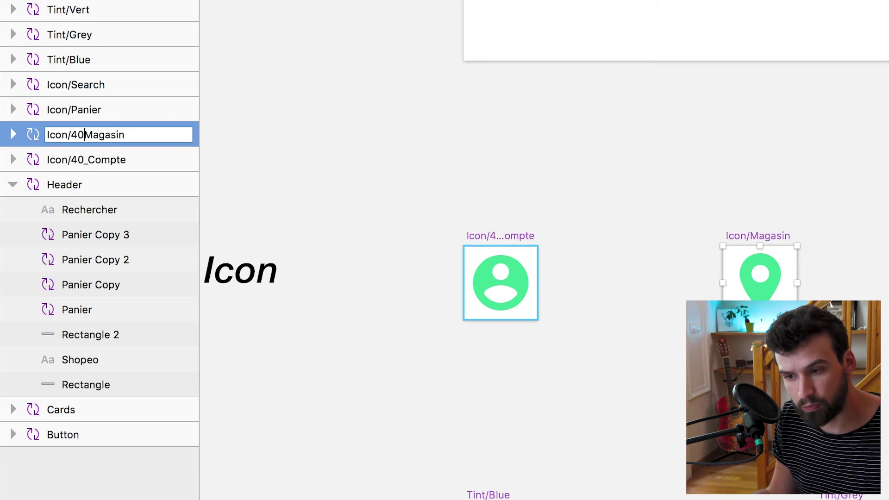
double_click(74, 110)
left_click(74, 110)
type("40_")
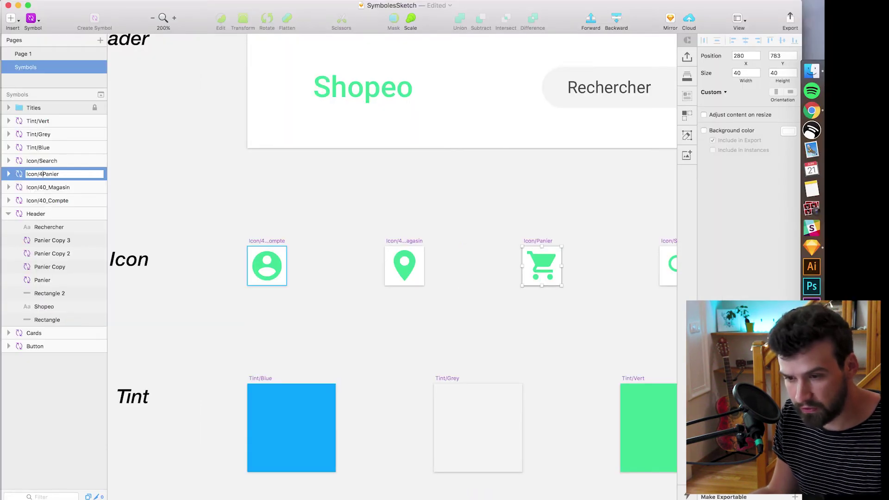
key("Return")
Step: Rename the Icon/Search symbol as Icon/40_Search
scroll(567, 190, "right", 5)
left_click(555, 236)
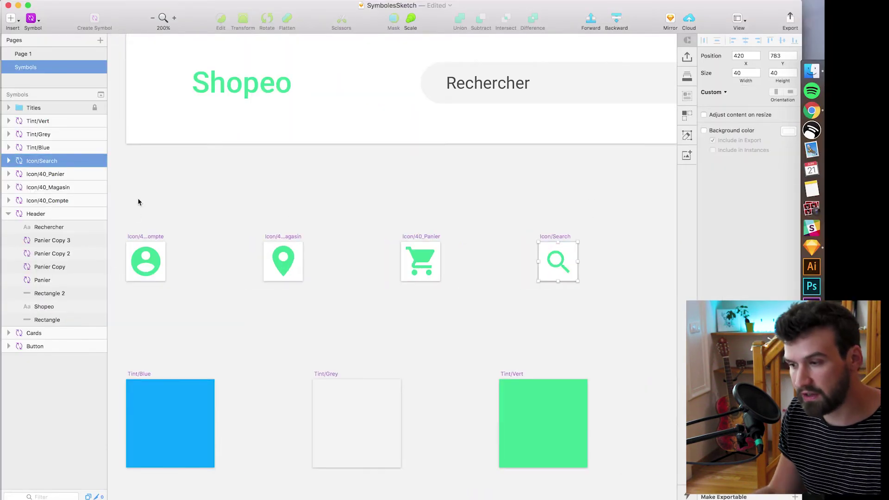
double_click(45, 161)
left_click(46, 162)
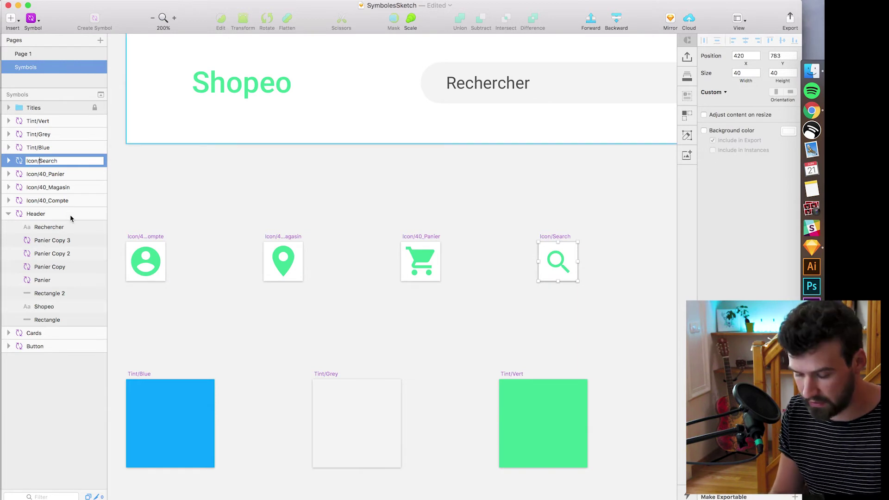
type("40_")
key("Return")
left_click(376, 218)
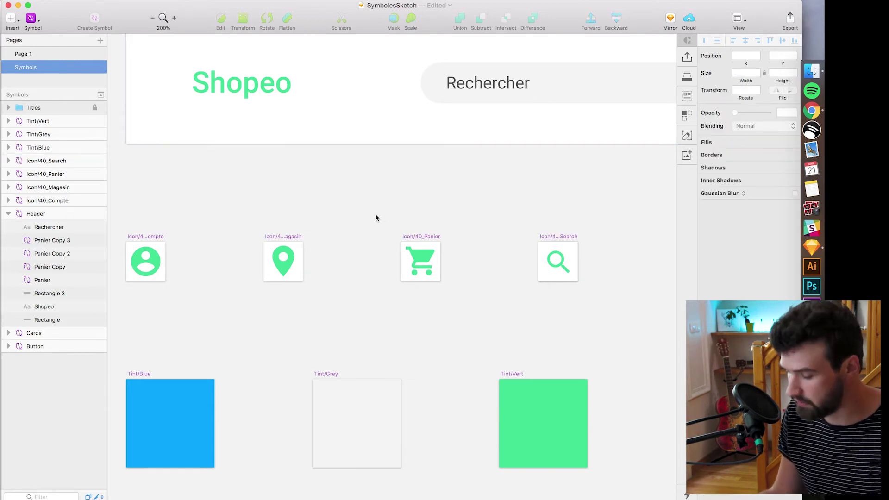
Step: Rearrange the size-prefixed icon symbols with Symbol Organizer in vertical layout, and switch to Page 1
key("super+shift+o")
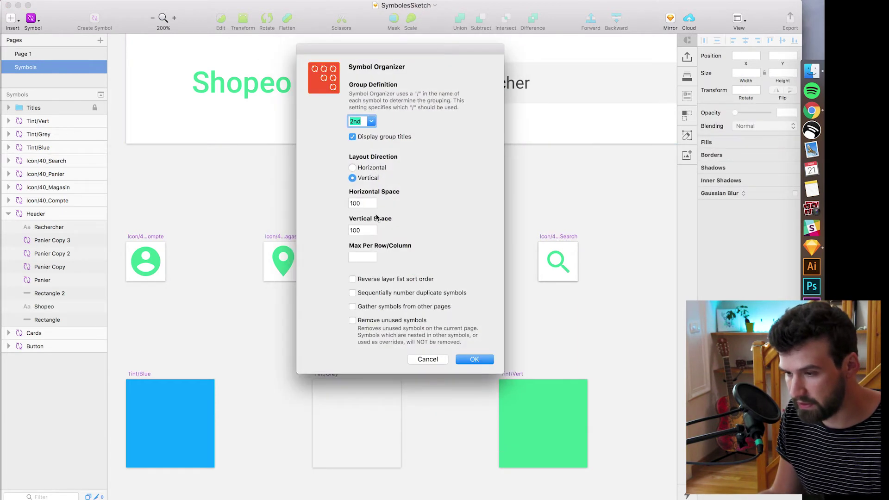
key("Return")
key("super+1")
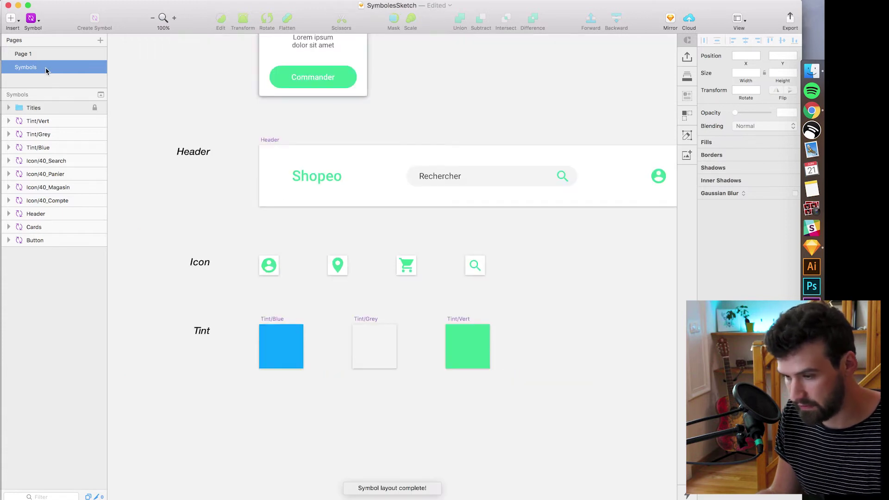
left_click(23, 54)
scroll(244, 345, "left", 3)
scroll(329, 324, "down", 1)
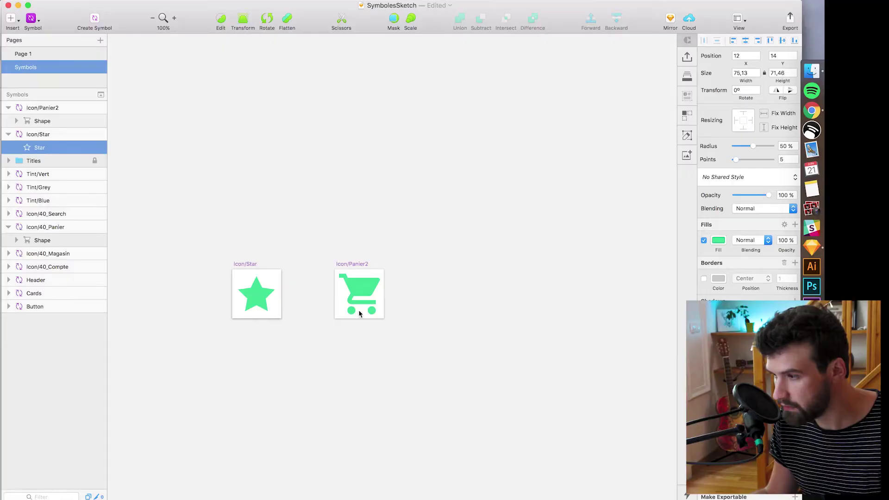
Step: Run Symbol Organizer in vertical layout to place the new star and Panier2 symbols in the Icon group
left_click_drag(274, 276, 279, 271)
left_click(293, 254)
key("super+shift+o")
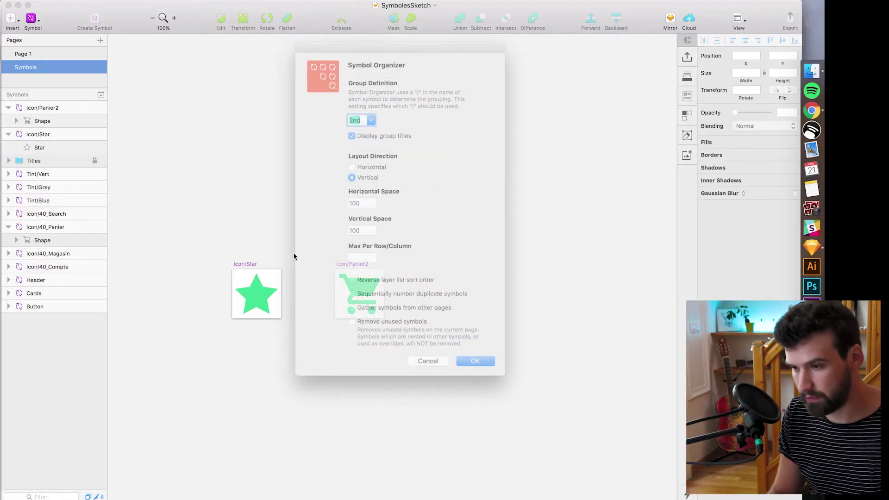
key("Return")
left_click_drag(457, 372, 560, 324)
scroll(534, 353, "left", 3)
scroll(534, 354, "up", 1)
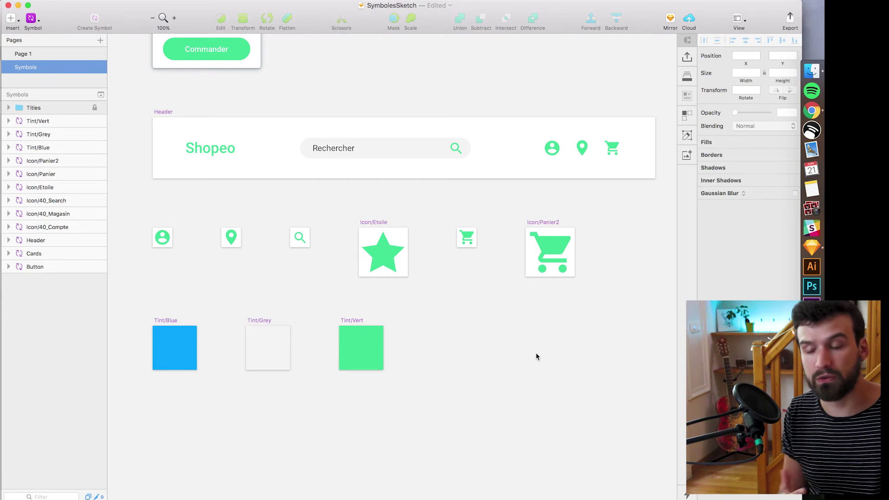
Step: Rename the Icon/Etoile symbol as Icon/100_Etoile
key("super+plus")
scroll(454, 374, "right", 4)
scroll(454, 373, "up", 2)
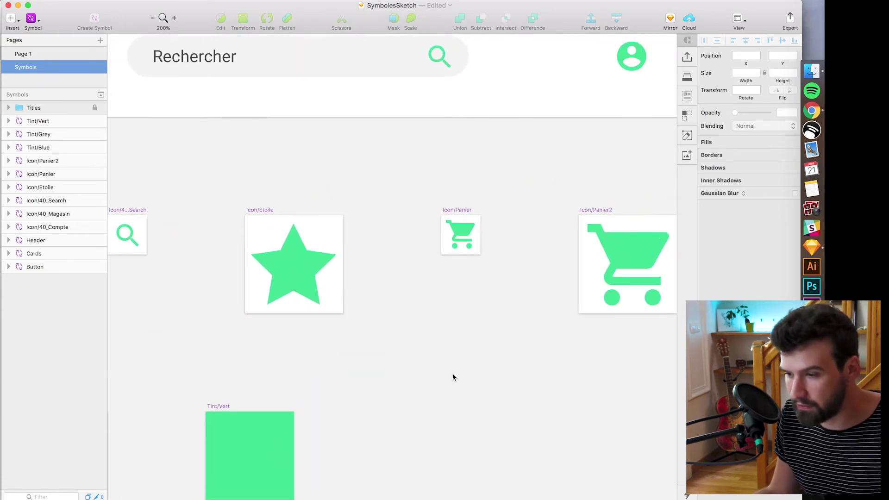
left_click(254, 212)
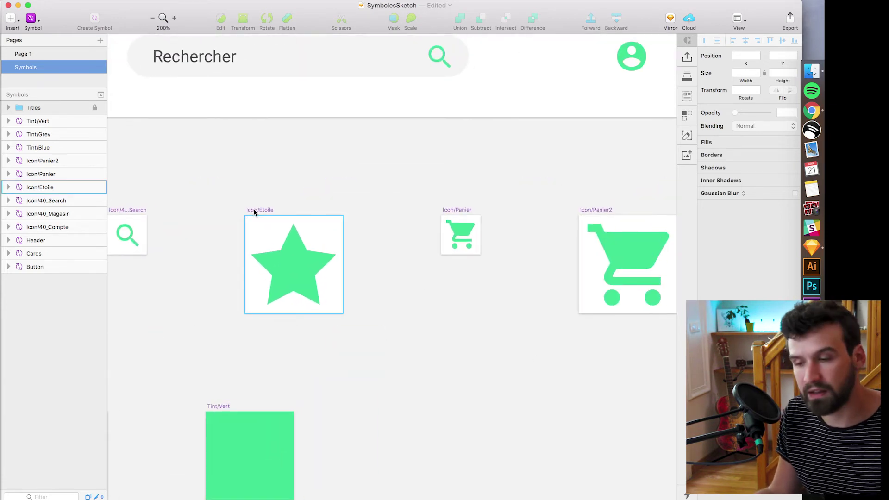
double_click(43, 188)
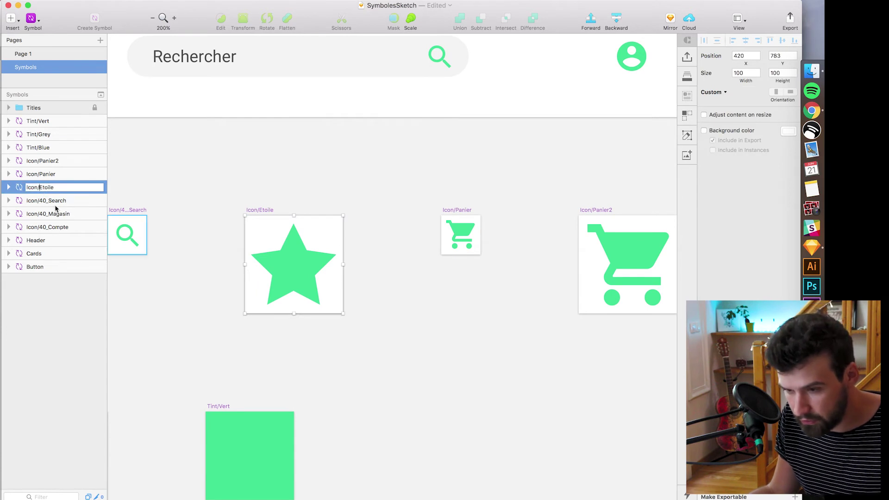
type("100_")
key("Return")
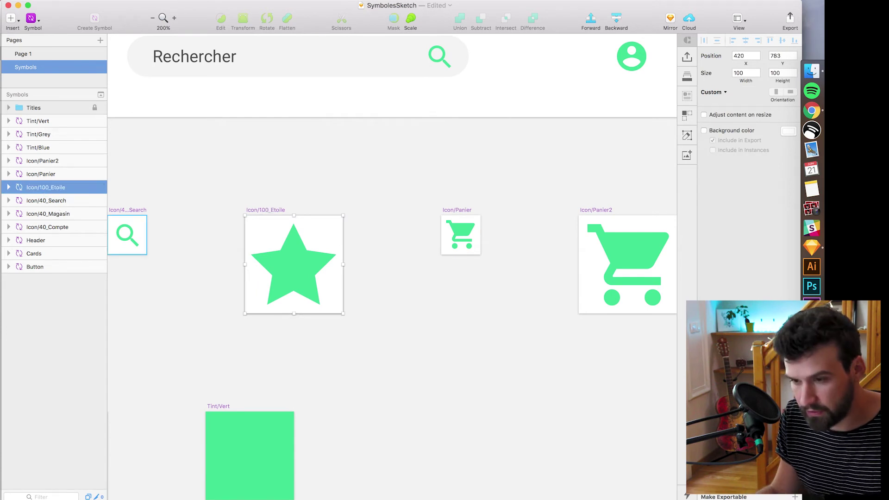
Step: Rename the small cart symbol Icon/Panier as Icon/40_Panier
left_click(478, 305)
left_click(46, 174)
double_click(44, 174)
left_click(41, 174)
type("40_")
key("Return")
Step: Rename the large cart symbol Icon/Panier2 as Icon/100_Panier
left_click(470, 211)
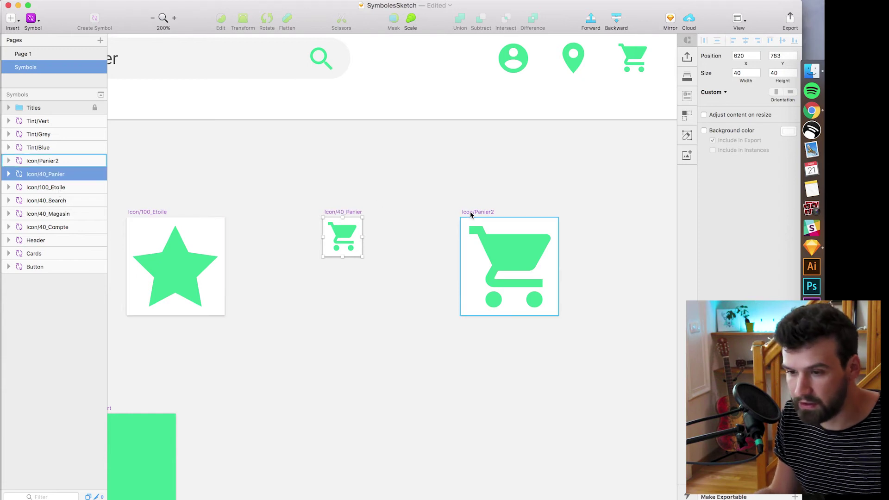
double_click(46, 162)
left_click(38, 162)
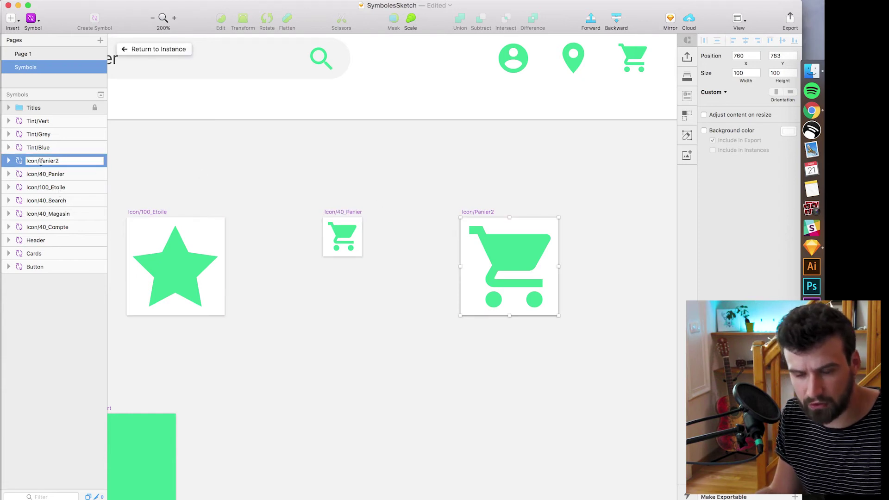
left_click_drag(40, 162, 95, 161)
type("100")
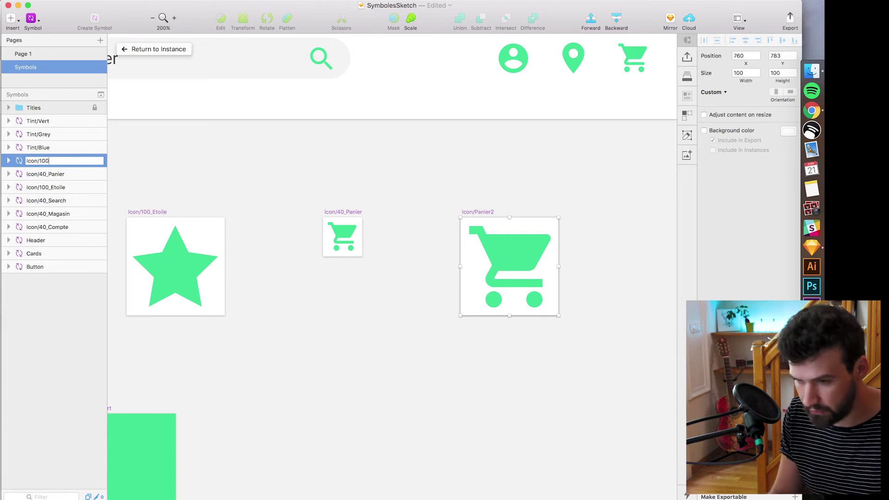
type("_Panier")
key("Return")
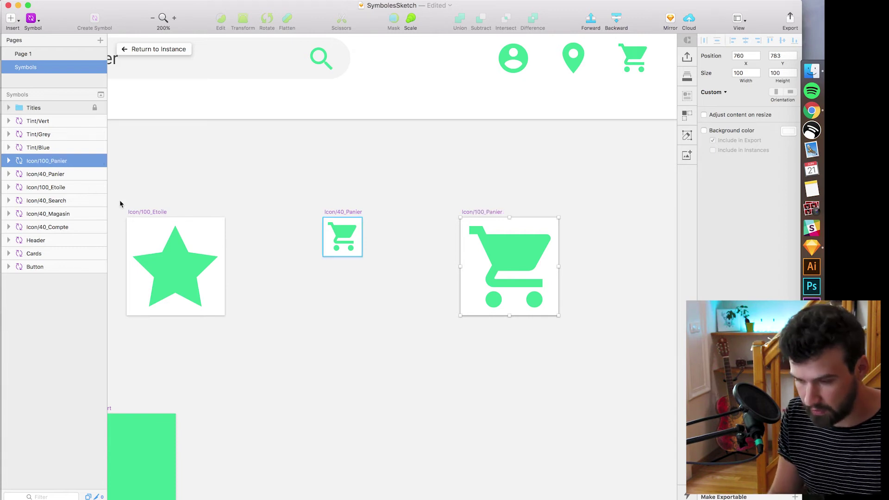
Step: Save the document and rearrange the symbols with Symbol Organizer so icons of the same size sit together
left_click(212, 211)
key("super+s")
key("super+shift+o")
key("Return")
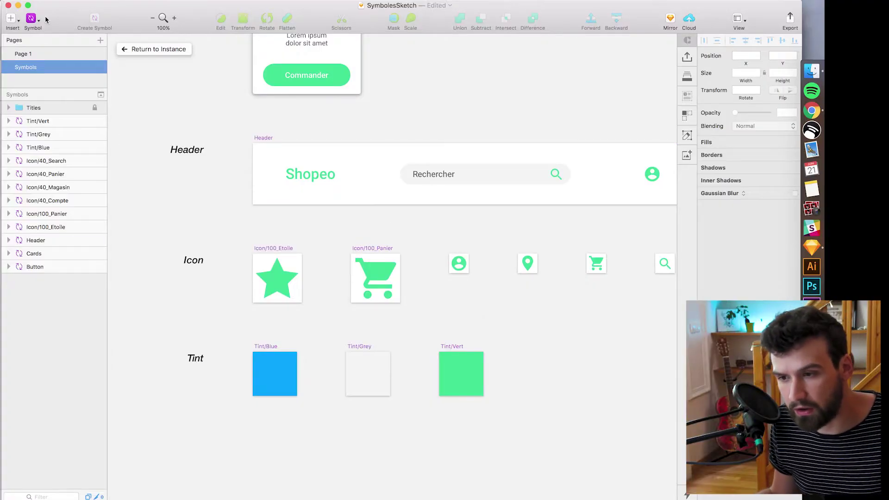
Step: Check how the Icon symbols are grouped by size in the list of insertable symbols
left_click(39, 22)
mouse_move(74, 74)
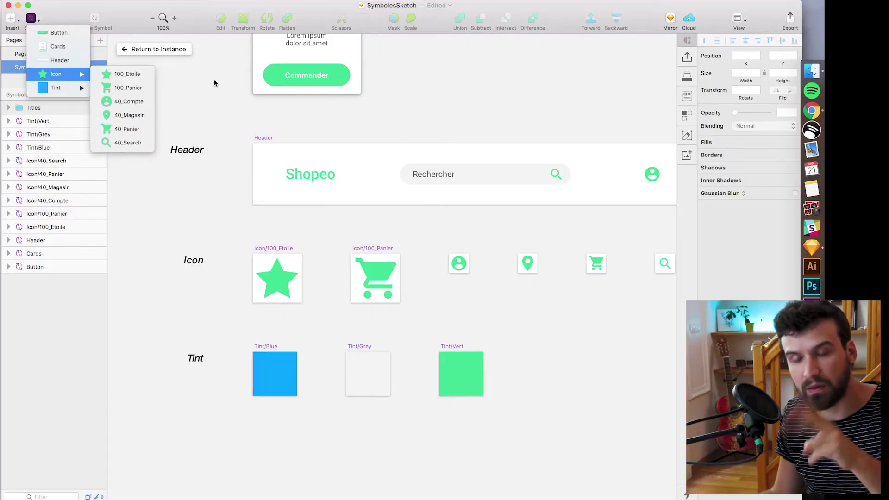
left_click(214, 83)
key("super+plus")
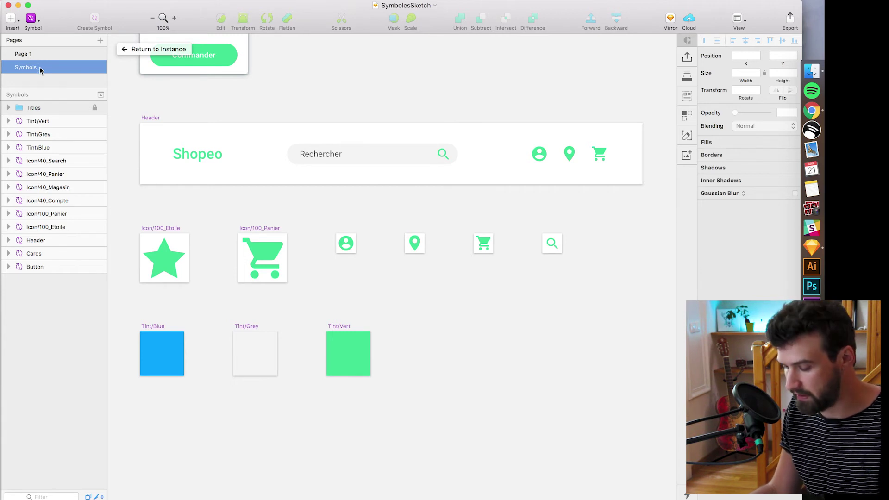
Step: Add a 320 × 1024 Mobile artboard beside the Desktop artboard on Page 1
key("super+1")
left_click(22, 54)
mouse_move(454, 357)
left_mouse_down()
mouse_move(375, 423)
mouse_move(383, 425)
left_mouse_up()
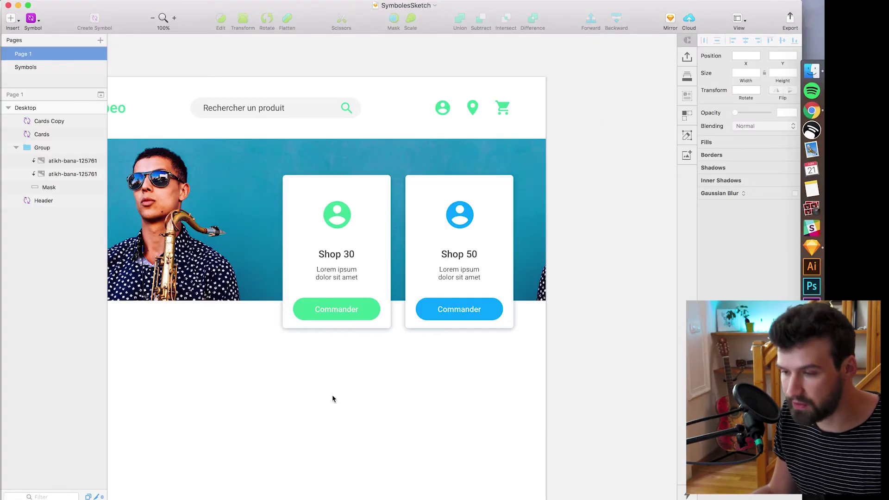
key("super+minus")
key("a")
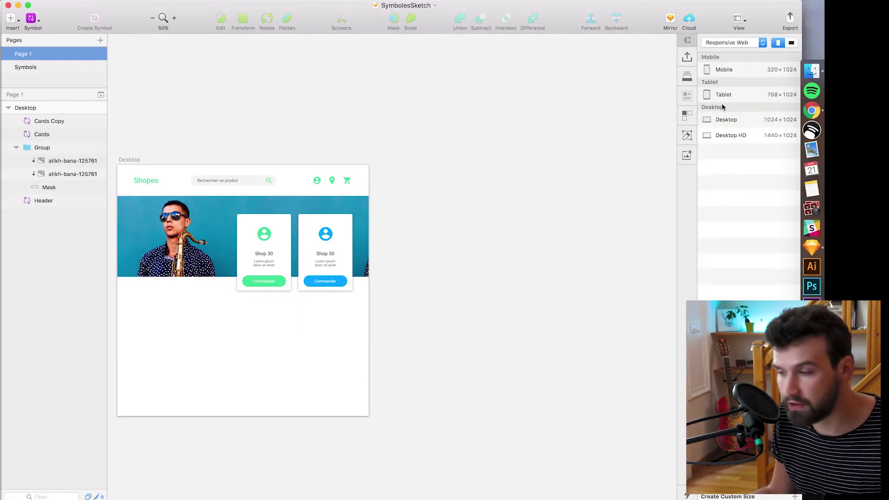
left_click(721, 73)
Step: Paste the photo group into the Mobile artboard at X 0, Y 124, and reframe the photo within the artboard
key("super+v")
key("super+0")
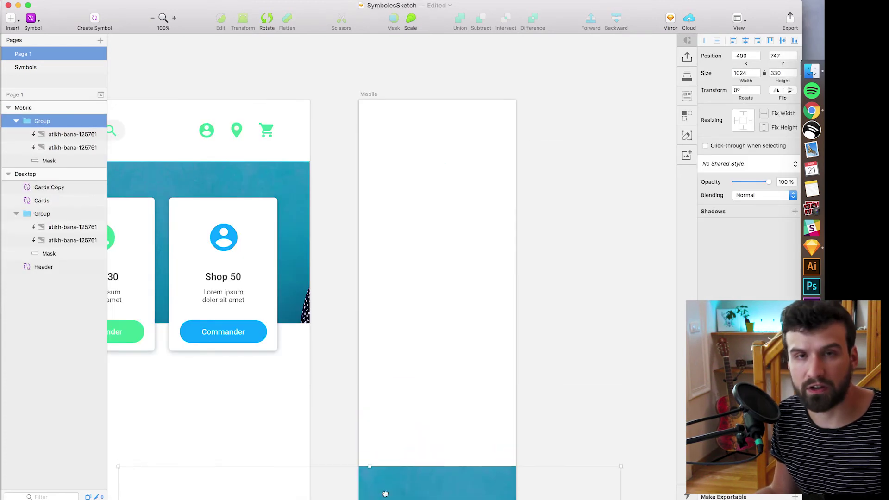
left_click_drag(385, 493, 536, 236)
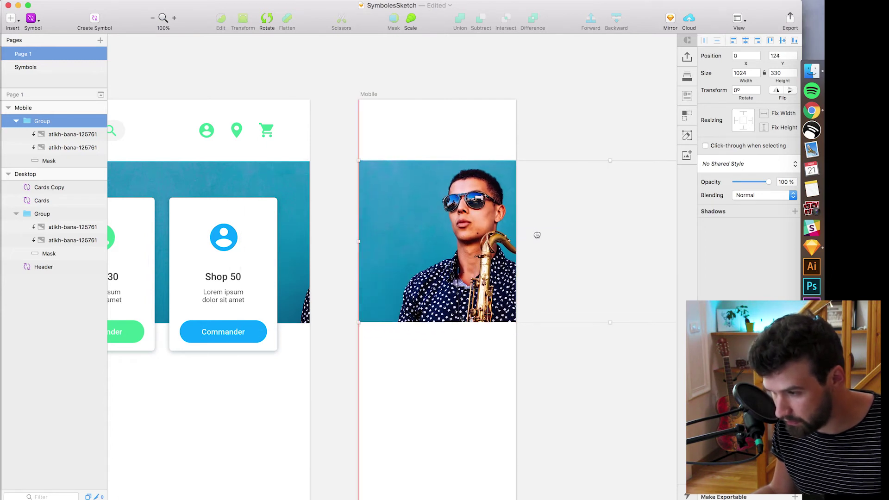
left_click(470, 361)
left_click_drag(471, 362, 494, 333)
Step: Copy both desktop cards into the Mobile artboard and stack them centred at X 50, 16 px apart, with the Shop 50 card at Y 652
scroll(471, 371, "left", 3)
left_click(222, 204)
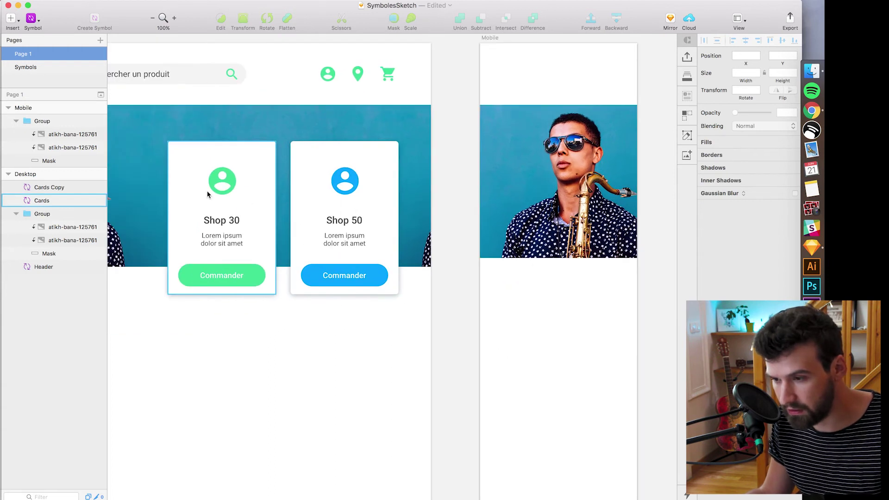
scroll(391, 280, "right", 5)
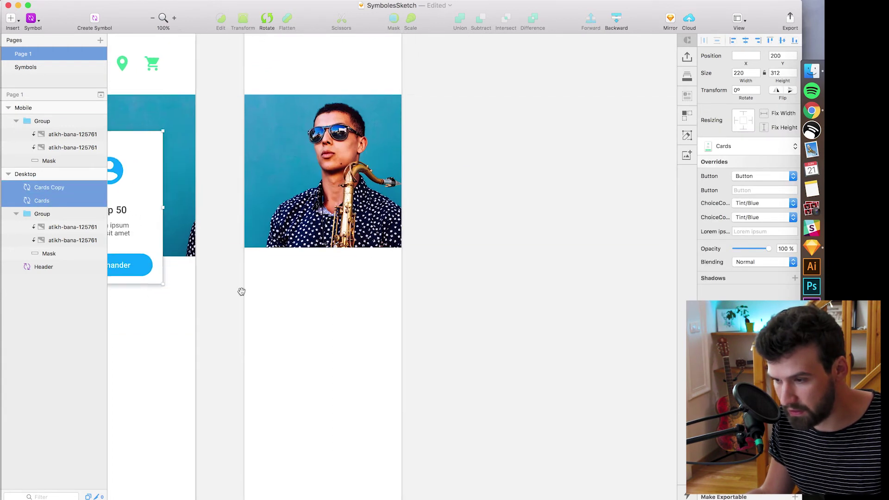
left_click(314, 204)
key("super+v")
left_click_drag(376, 159, 277, 369)
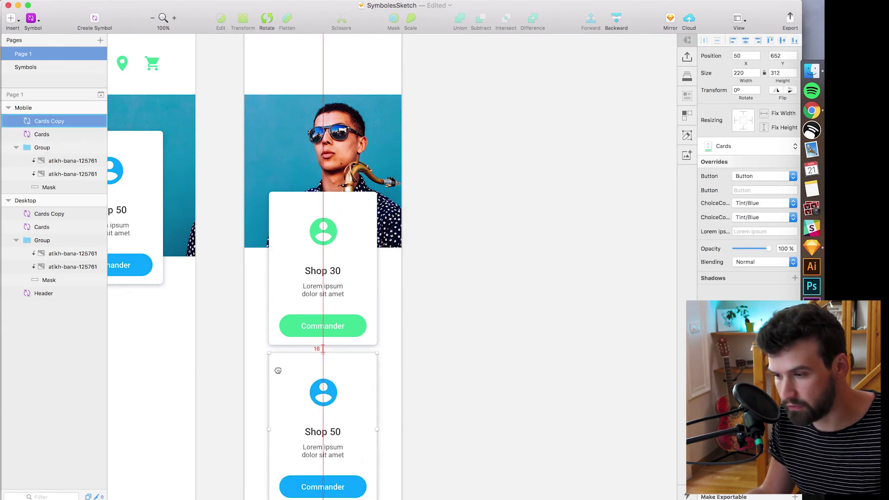
scroll(443, 357, "left", 3)
Step: Set the width of both mobile cards to 300, centre them in the artboard at X 10, and save the document
left_click_drag(418, 319, 434, 318)
left_click(742, 72)
type("300")
key("Return")
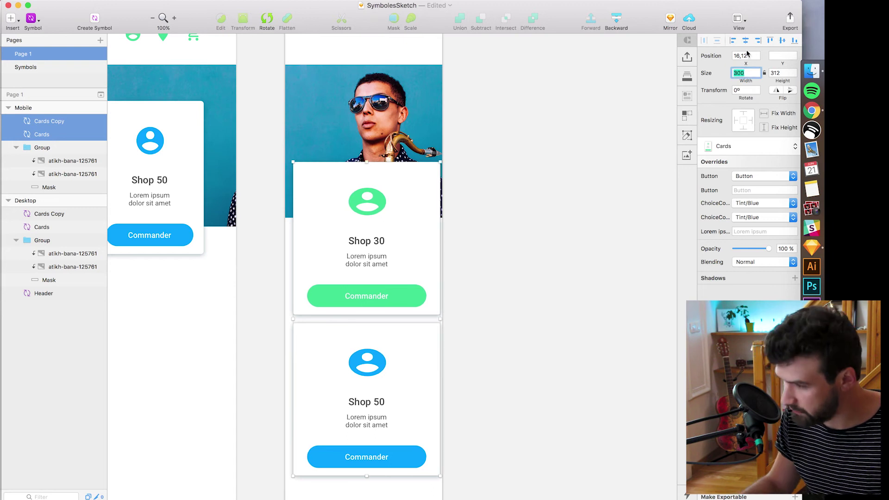
left_click(501, 354)
scroll(502, 353, "up", 2)
key("super+s")
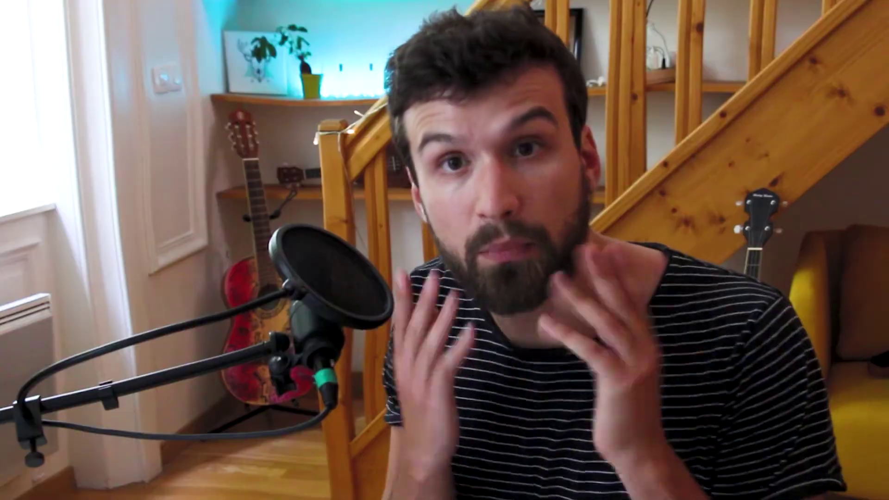
left_click_drag(557, 299, 569, 295)
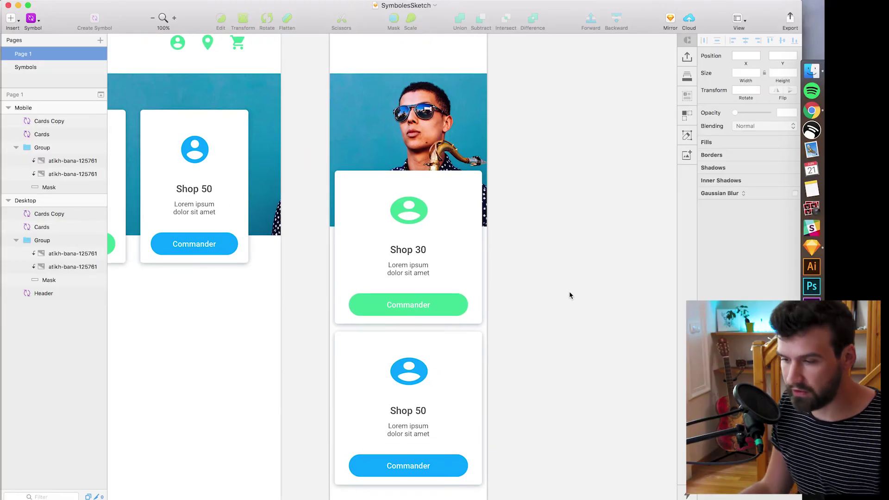
Step: Fix the width and height of the account icon group for resizing in the Cards symbol, and return to the instance
double_click(447, 259)
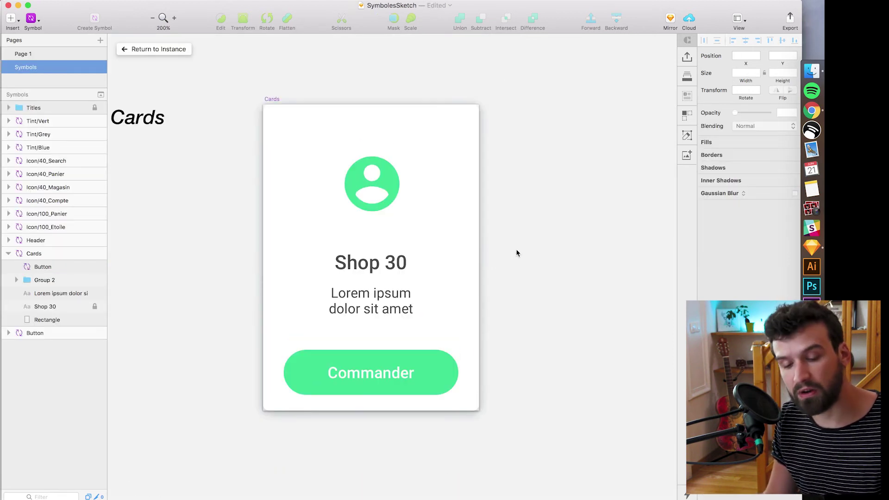
left_click(397, 194)
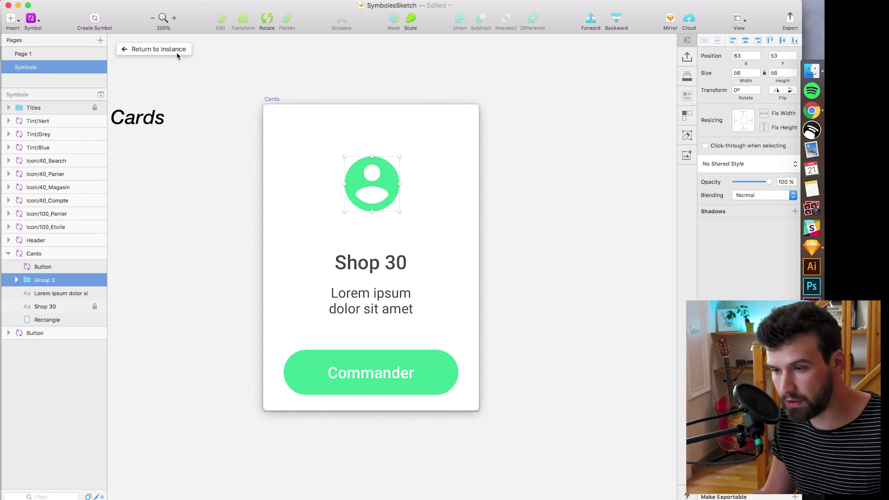
left_click(177, 55)
double_click(402, 198)
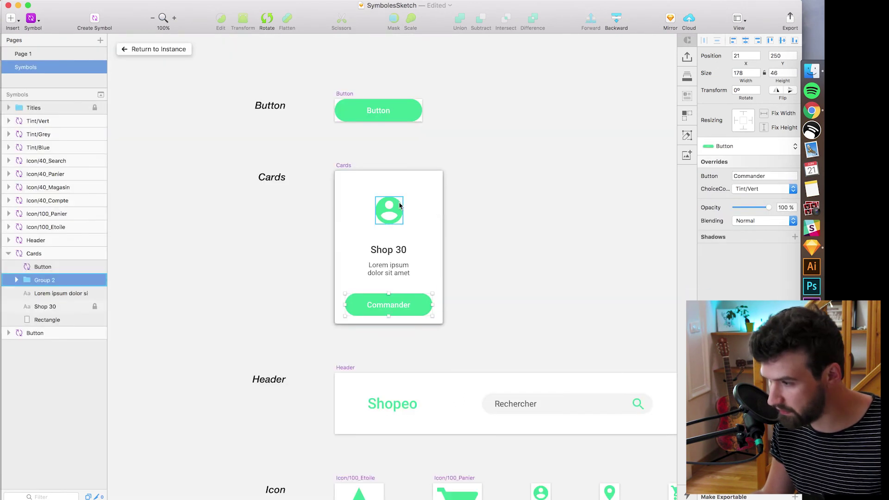
left_click(400, 205)
left_click(764, 114)
left_click(764, 127)
left_click(155, 49)
Step: Fix the Commander button's height in the Cards symbol, and test it by narrowing the mobile Shop 30 card to 299
left_click(534, 243)
key("super+plus")
double_click(533, 242)
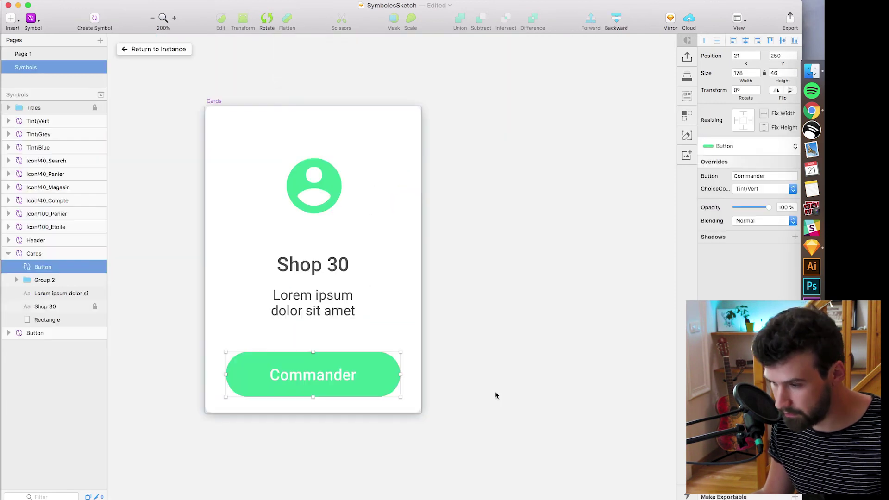
left_click(502, 376)
left_click(375, 377)
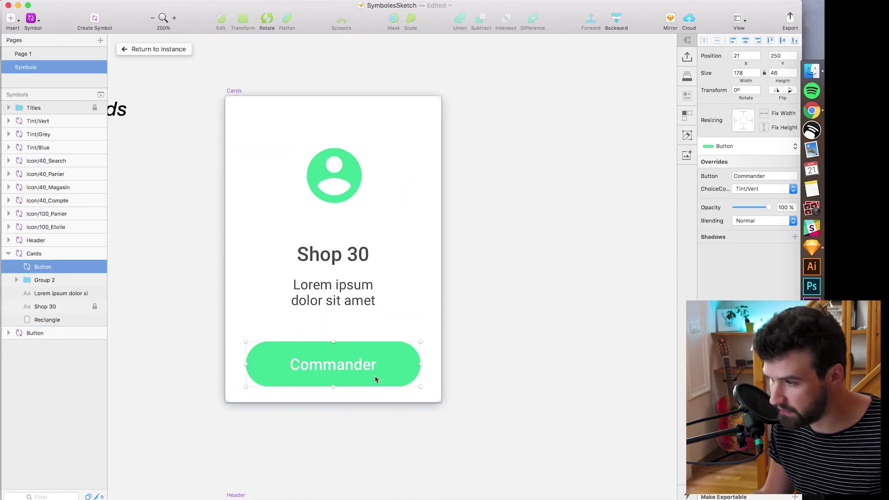
left_click(763, 128)
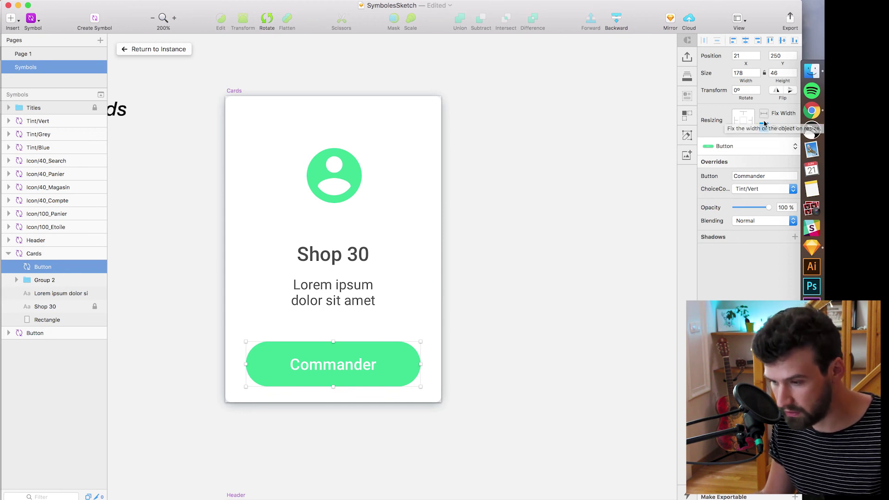
left_click(172, 48)
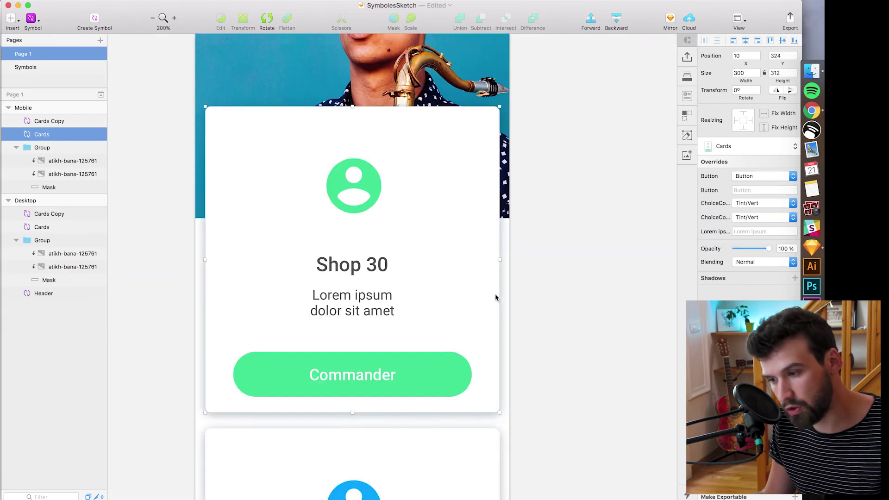
mouse_move(494, 259)
left_mouse_down()
mouse_move(399, 259)
mouse_move(500, 259)
left_mouse_up()
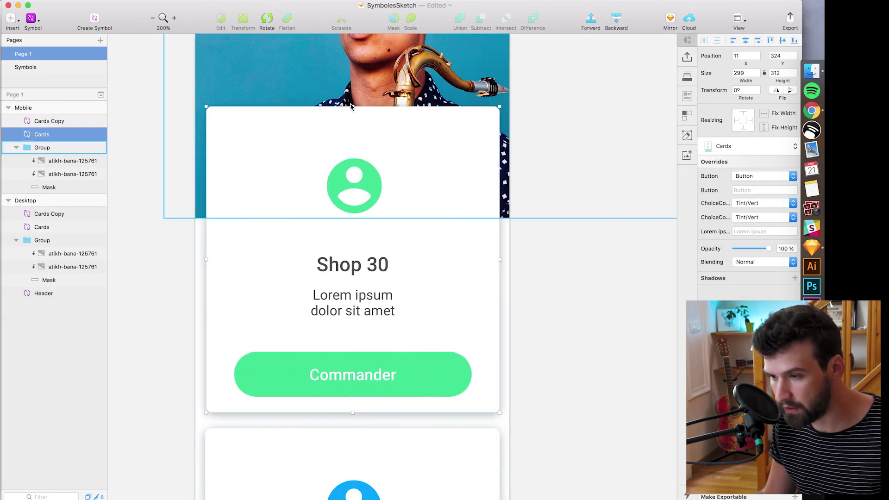
Step: Group the icon, the Shop 30 title and the Lorem ipsum text in the Cards symbol, pin the group to the upper edge, and return to the instance
double_click(481, 181)
scroll(440, 369, "left", 2)
left_click(407, 361)
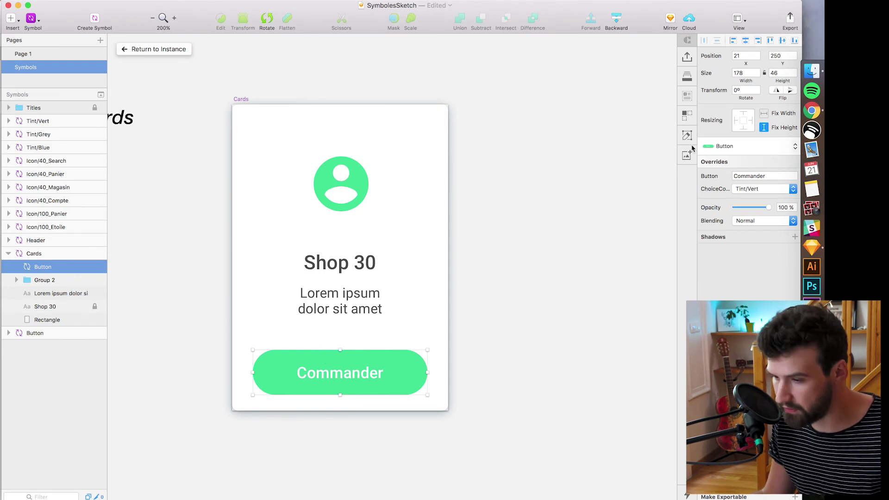
left_click(518, 315)
left_click(350, 185)
left_click(506, 279)
left_click(341, 185)
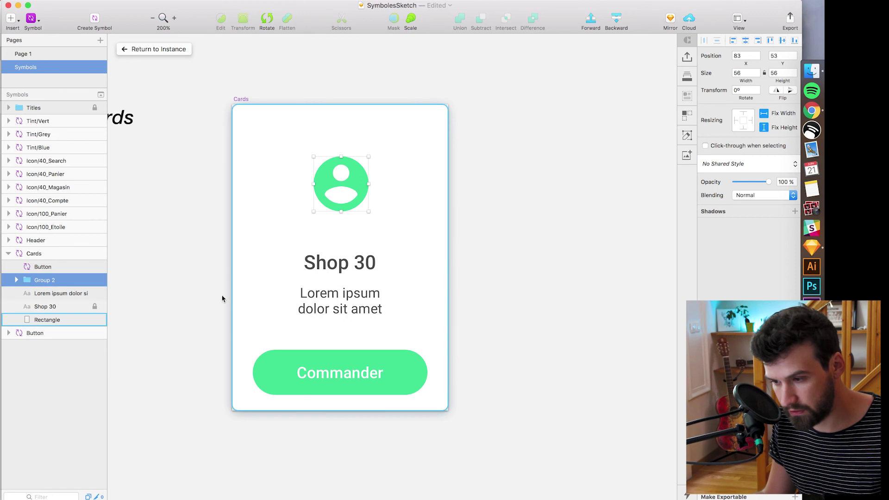
left_click(355, 302, "shift")
key("super+g")
left_click(744, 115)
left_click(103, 56)
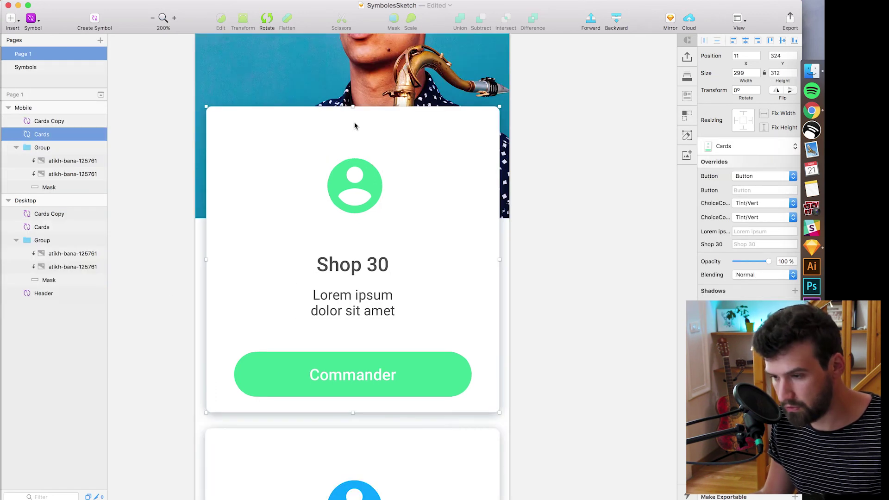
Step: Test how the mobile Shop 30 card resizes from its upper edge, and compare the Desktop and Mobile artboards
mouse_move(353, 107)
left_mouse_down()
mouse_move(357, 36)
mouse_move(358, 175)
mouse_move(356, 37)
mouse_move(356, 119)
left_mouse_up()
left_click(554, 185)
key("super+minus")
key("super+minus")
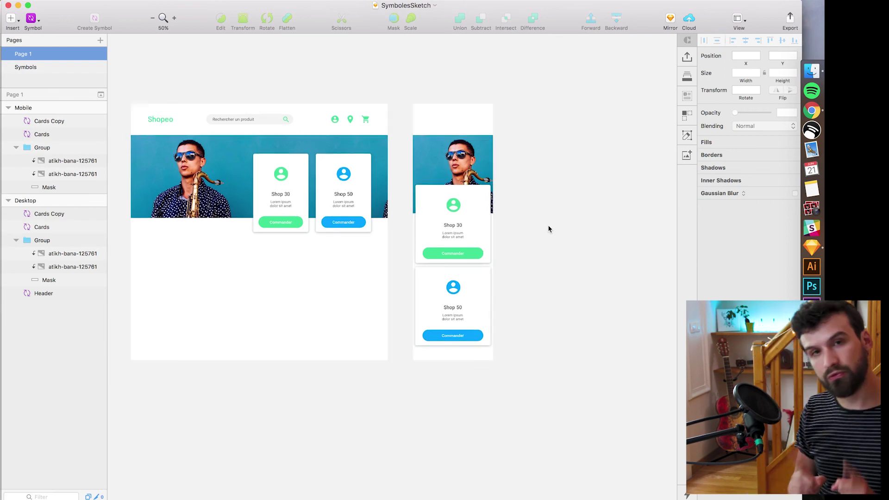
key("super+plus")
scroll(563, 339, "left", 3)
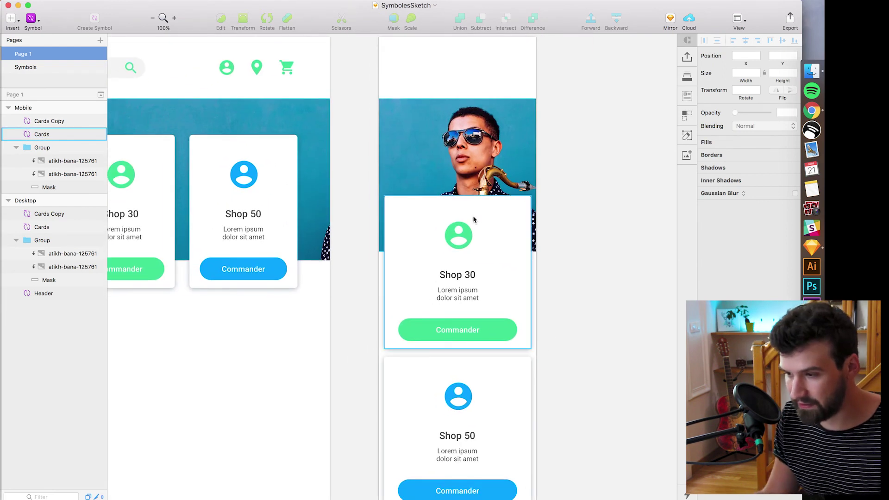
scroll(471, 274, "right", 2)
scroll(471, 273, "up", 1)
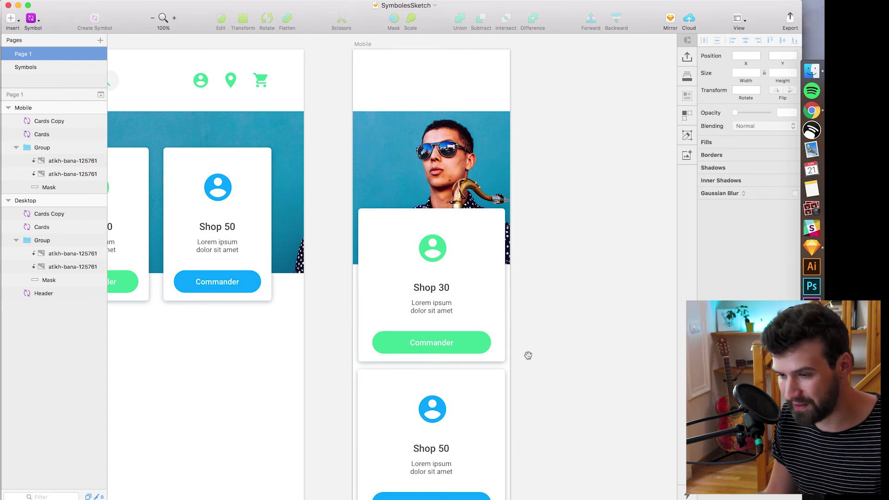
Step: Change the fill of the Cards symbol's background rectangle to red, and return to Page 1 to review the cards on both artboards
scroll(500, 278, "left", 2)
scroll(500, 278, "down", 1)
left_click(473, 216)
double_click(473, 215)
left_click(481, 213)
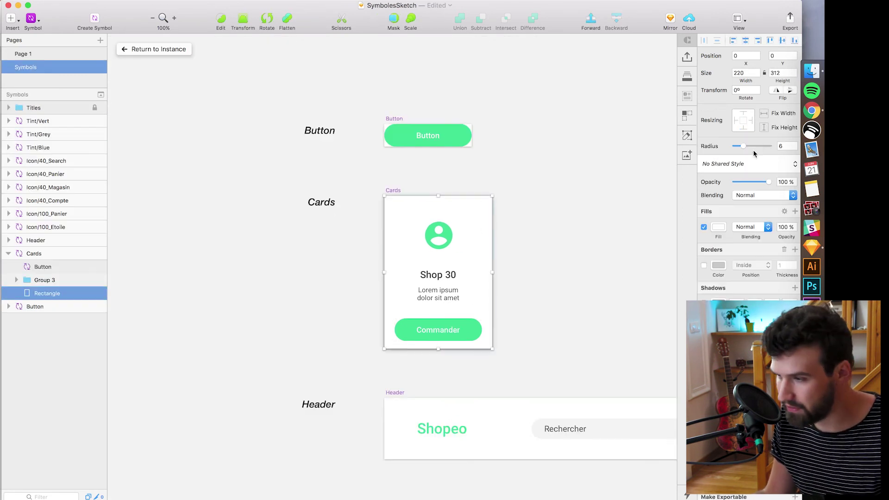
left_click(718, 227)
left_click(774, 270)
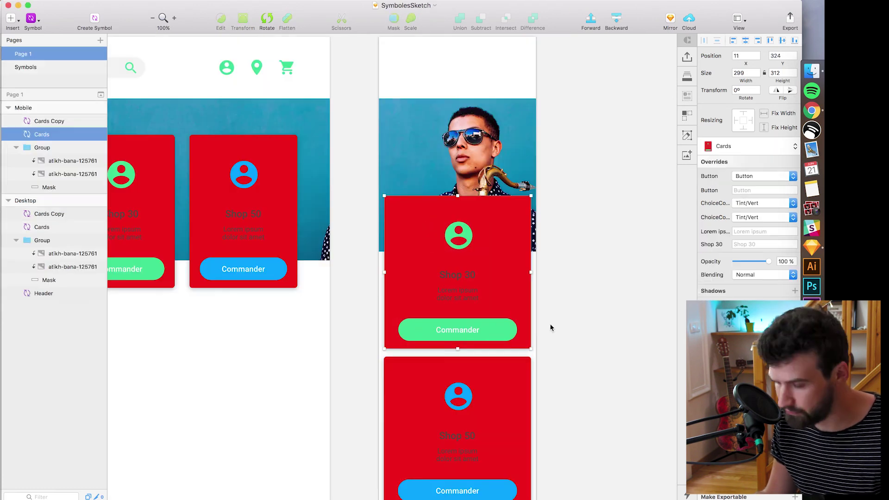
left_click(551, 327)
key("super+minus")
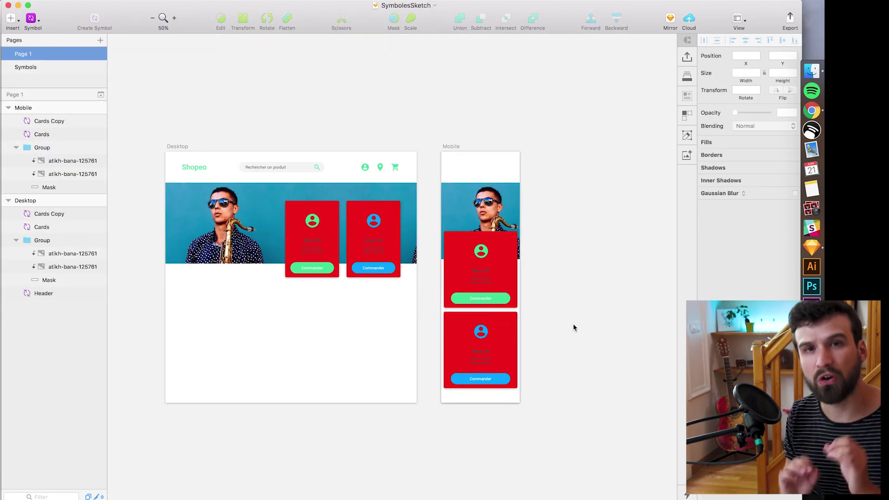